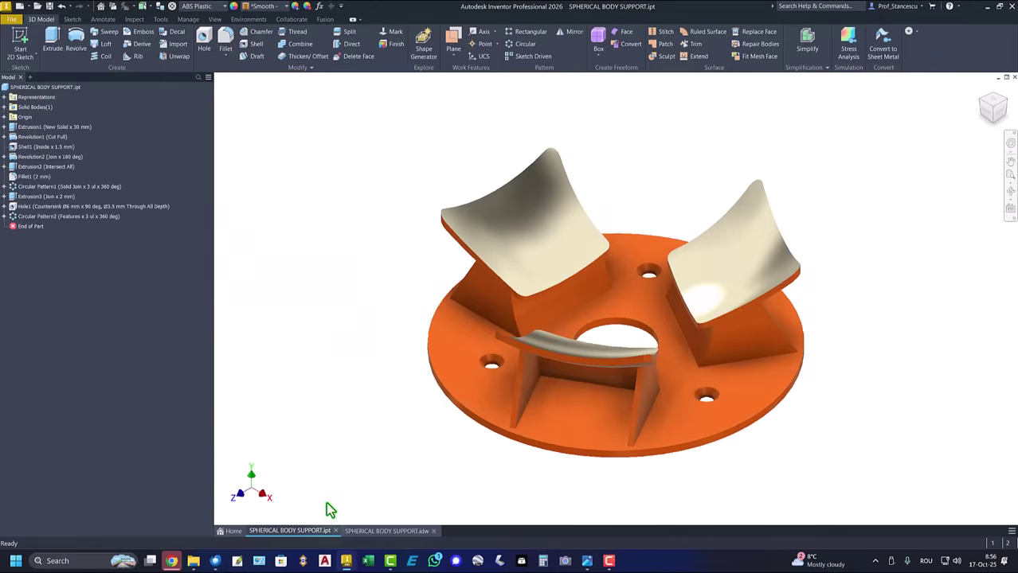
- Switch to the SPHERICAL BODY SUPPORT.idw drawing showing section A-A, top and side views
{"action": "left_click", "coordinate": [365, 531]}
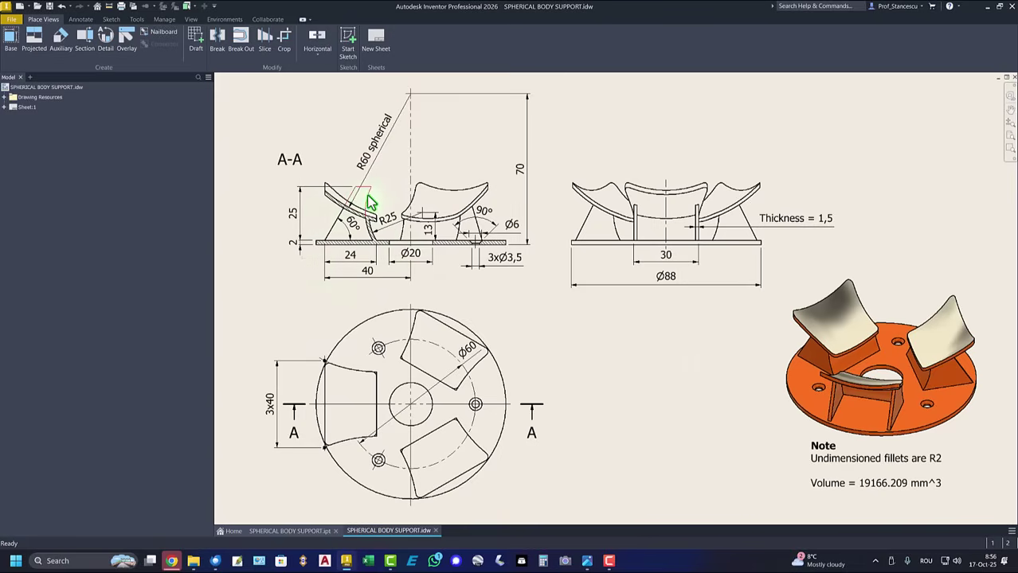
{"action": "left_click", "coordinate": [372, 229]}
{"action": "left_click", "coordinate": [345, 242]}
{"action": "left_click", "coordinate": [354, 201]}
{"action": "left_click", "coordinate": [299, 217]}
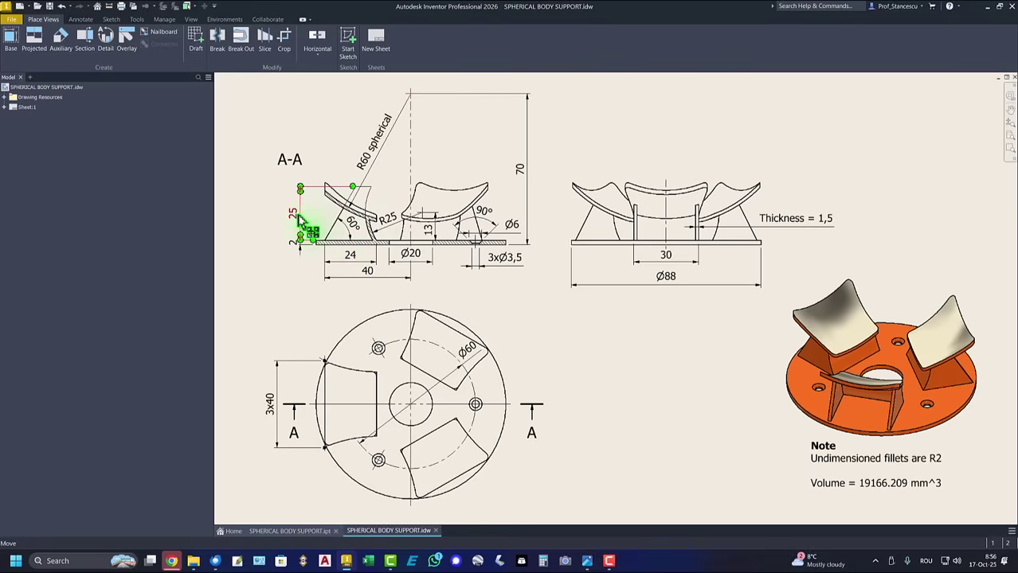
{"action": "left_click", "coordinate": [348, 226]}
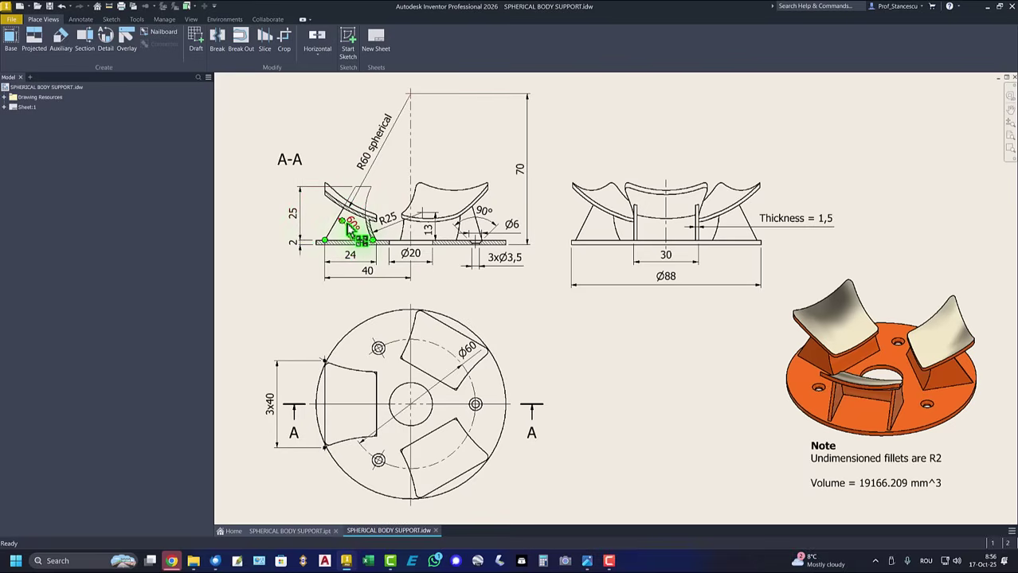
{"action": "left_click_drag", "start_coordinate": [348, 227], "coordinate": [436, 241]}
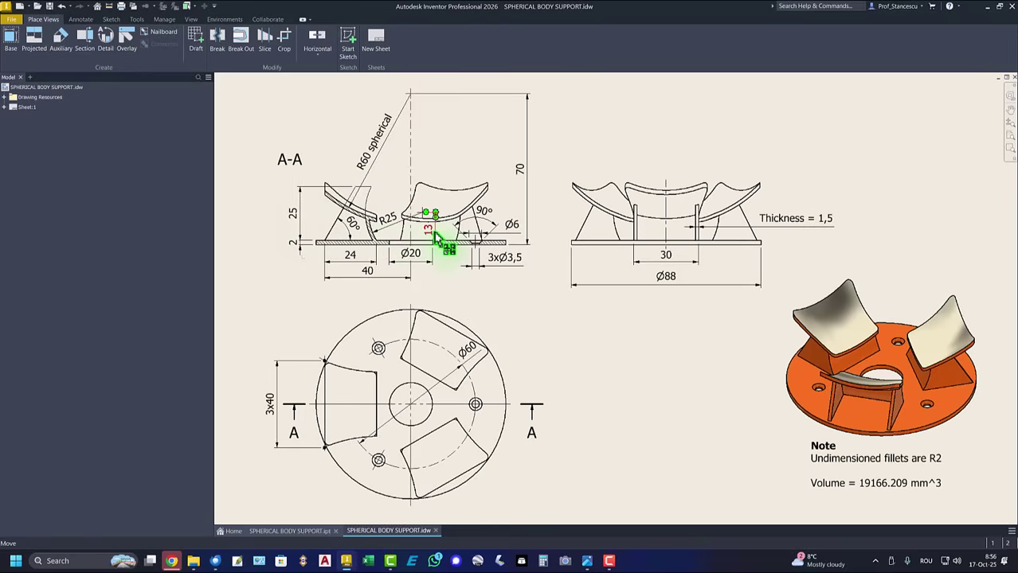
{"action": "left_click", "coordinate": [350, 266]}
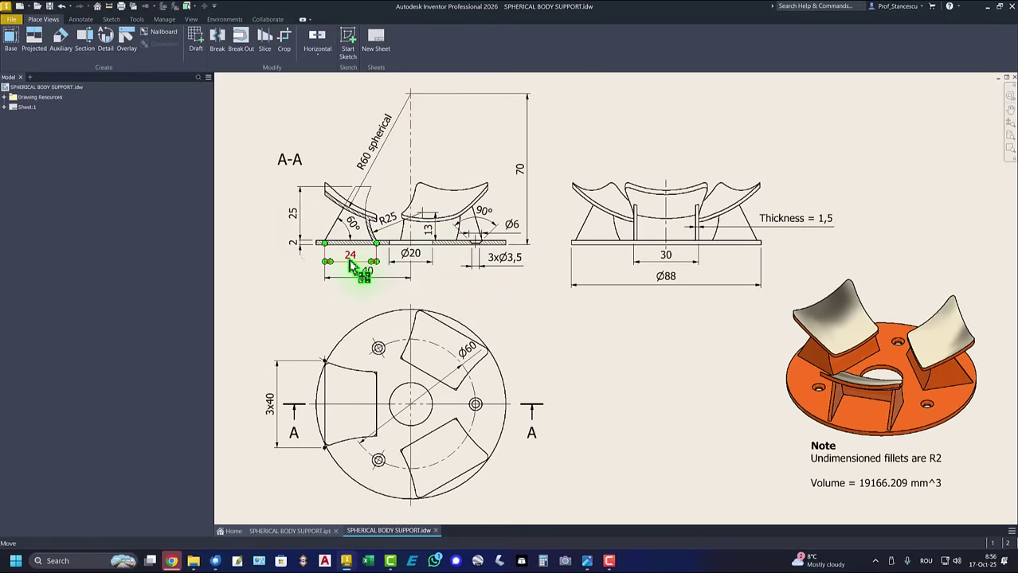
{"action": "left_click", "coordinate": [375, 274]}
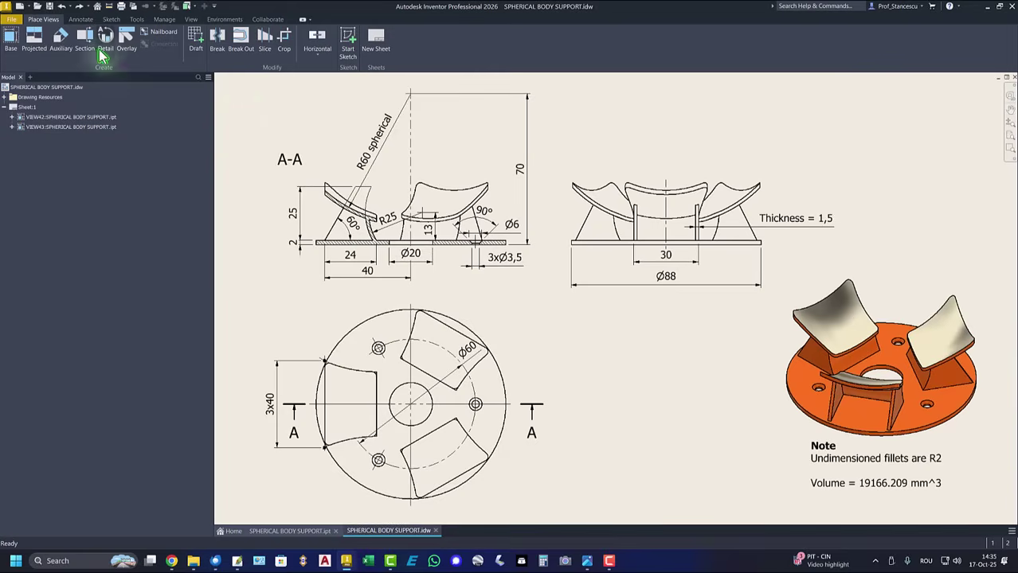
- Create a new part from the Standard (mm) template and start a sketch on the XY plane
{"action": "left_click", "coordinate": [11, 18]}
{"action": "left_click", "coordinate": [32, 57]}
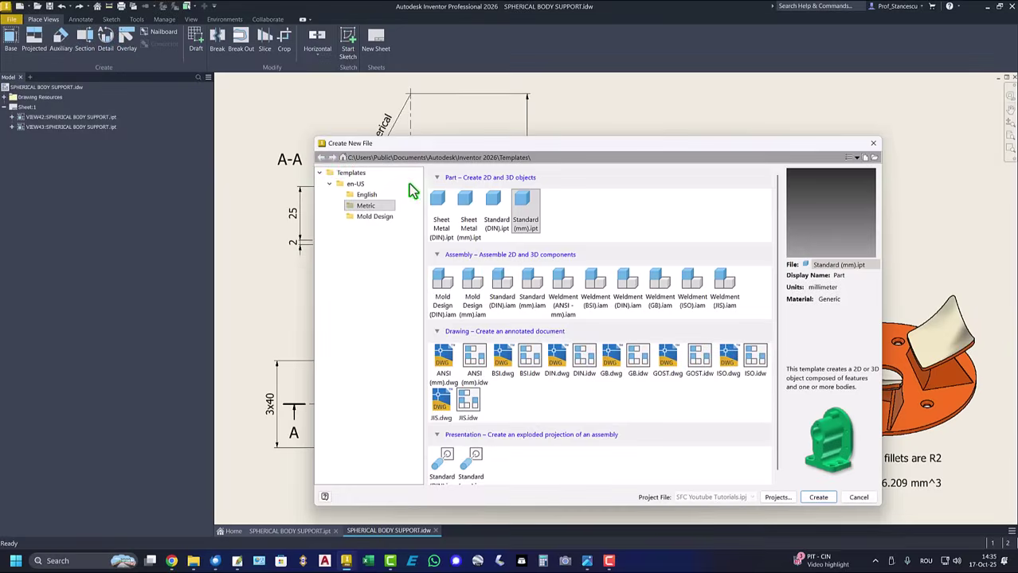
{"action": "double_click", "coordinate": [523, 205]}
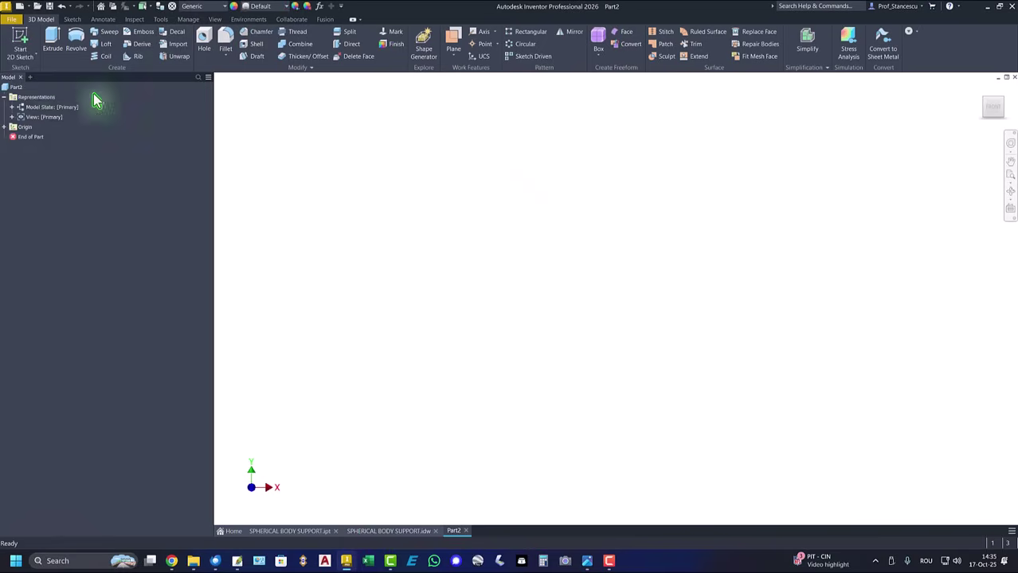
{"action": "left_click", "coordinate": [20, 41]}
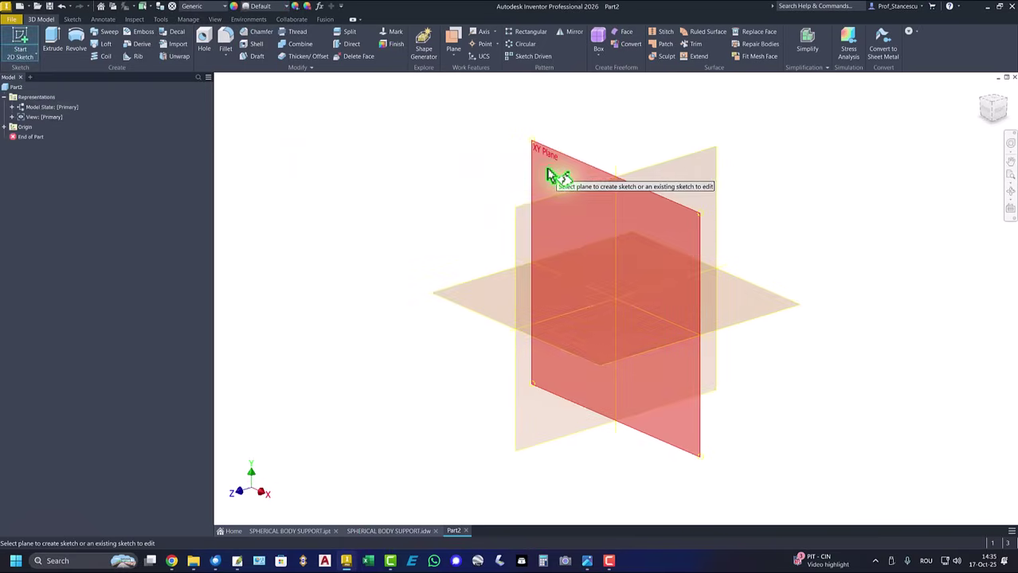
{"action": "left_click", "coordinate": [548, 173]}
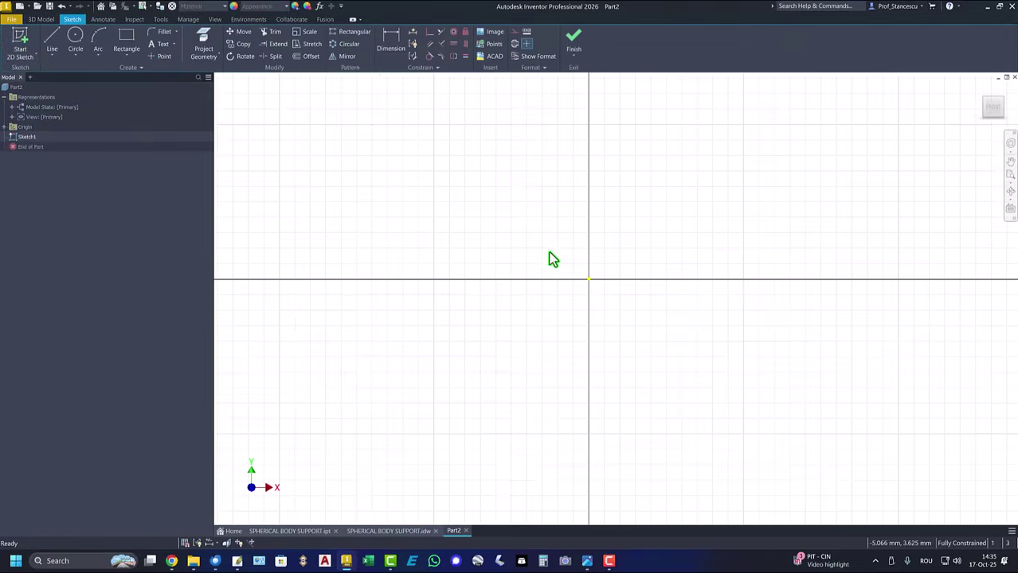
- Draw a radius-25 circle centred below the origin
{"action": "left_click", "coordinate": [75, 38]}
{"action": "scroll", "coordinate": [521, 410], "scroll_direction": "down", "scroll_amount": 2}
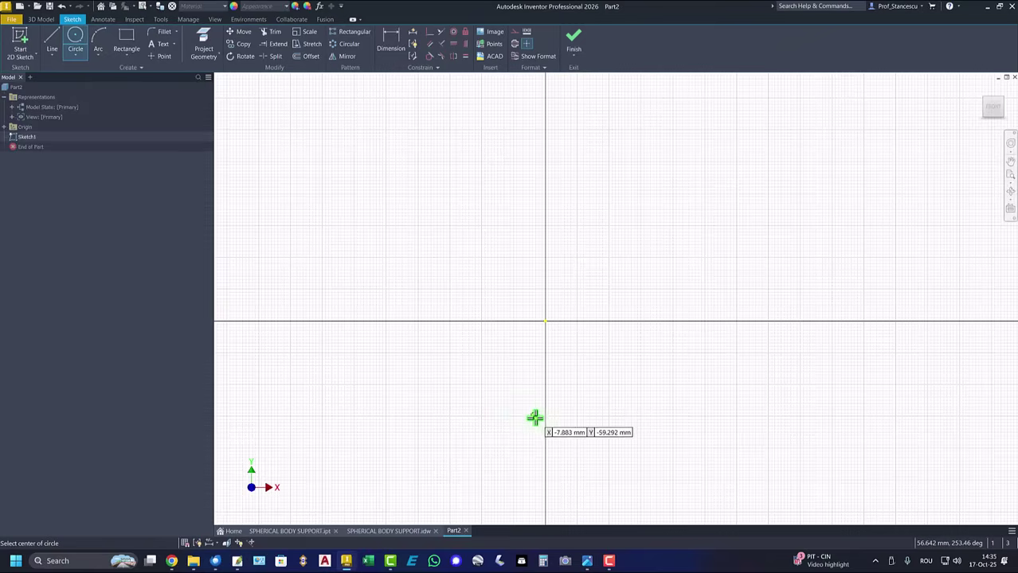
{"action": "middle_click_drag", "start_coordinate": [563, 449], "coordinate": [573, 348]}
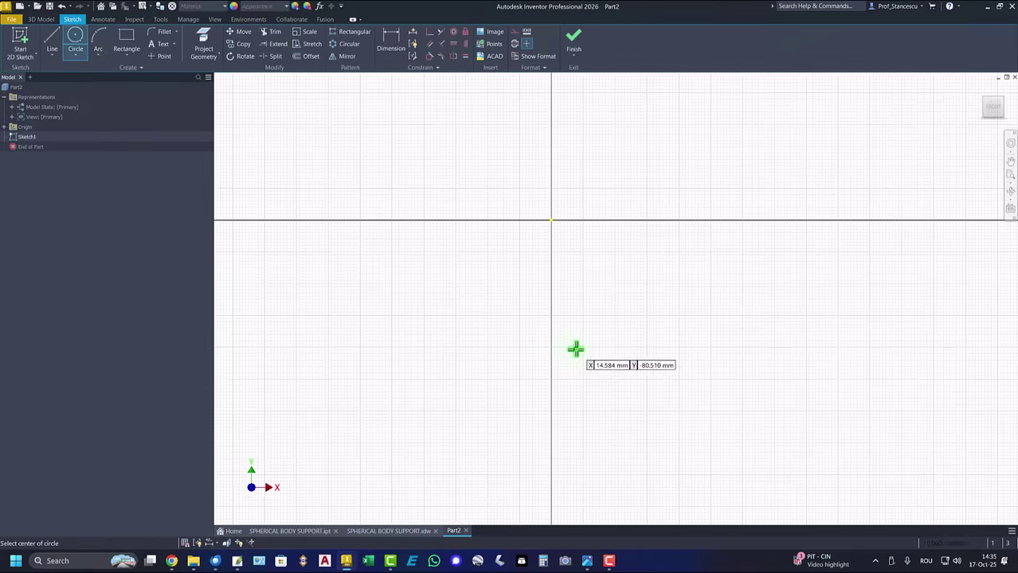
{"action": "left_click", "coordinate": [566, 363]}
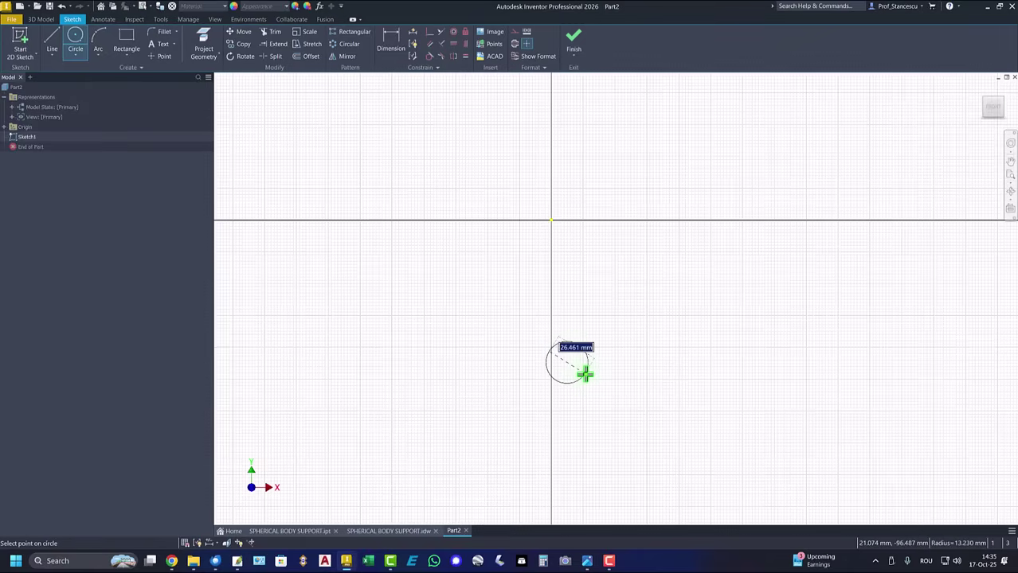
{"action": "right_click", "coordinate": [587, 377]}
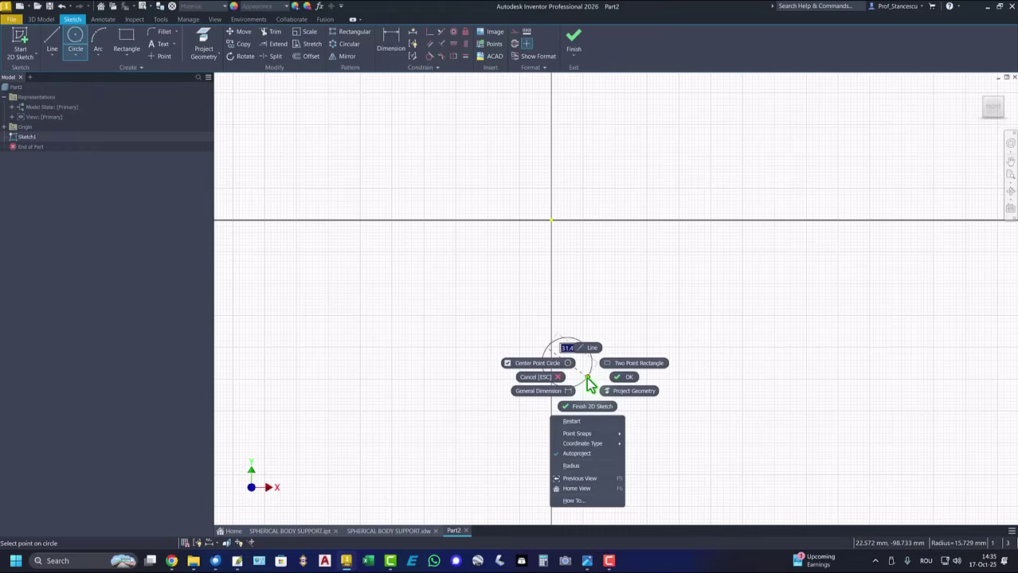
{"action": "left_click", "coordinate": [574, 466]}
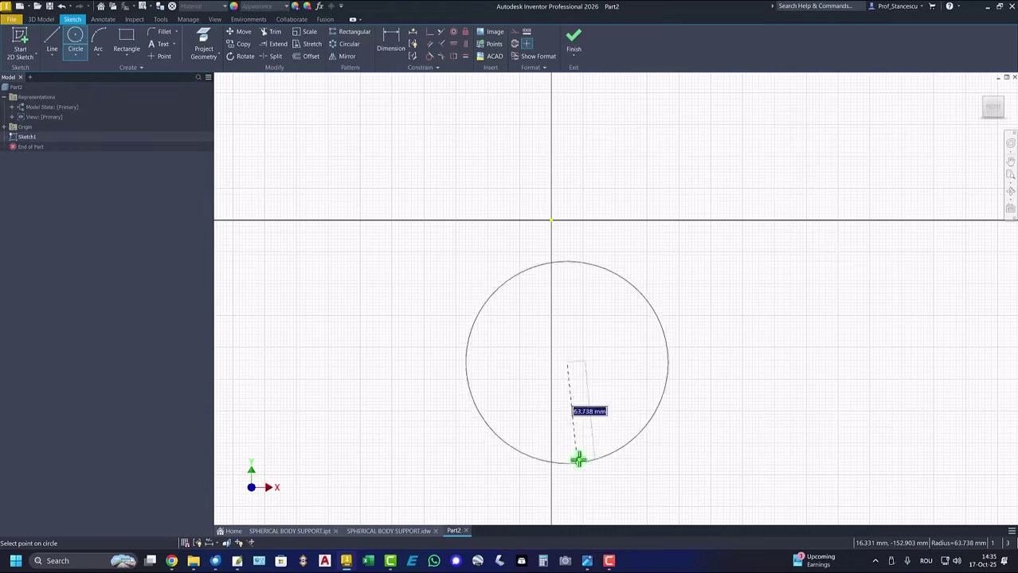
{"action": "type", "text": "25"}
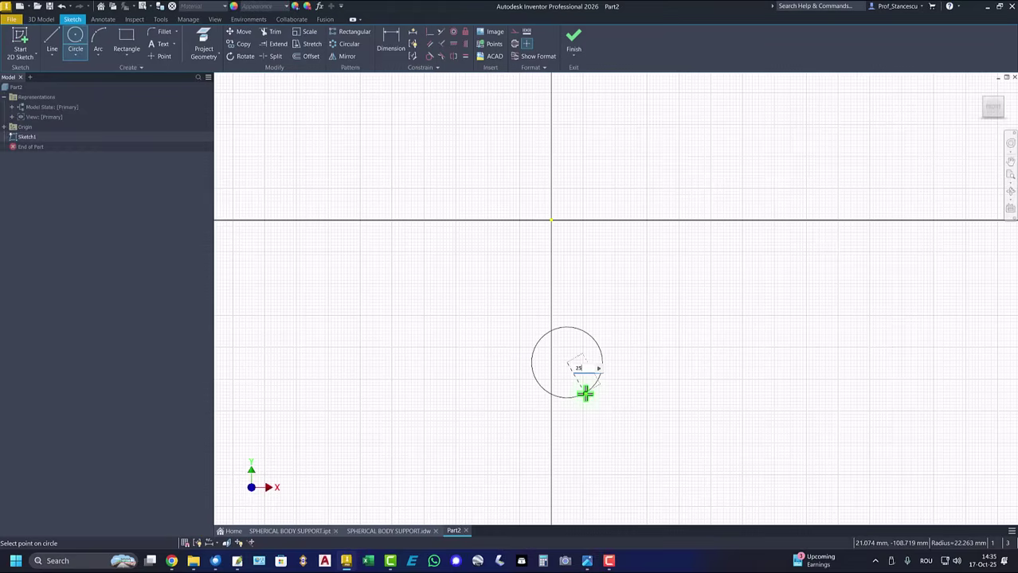
{"action": "key", "text": "Return"}
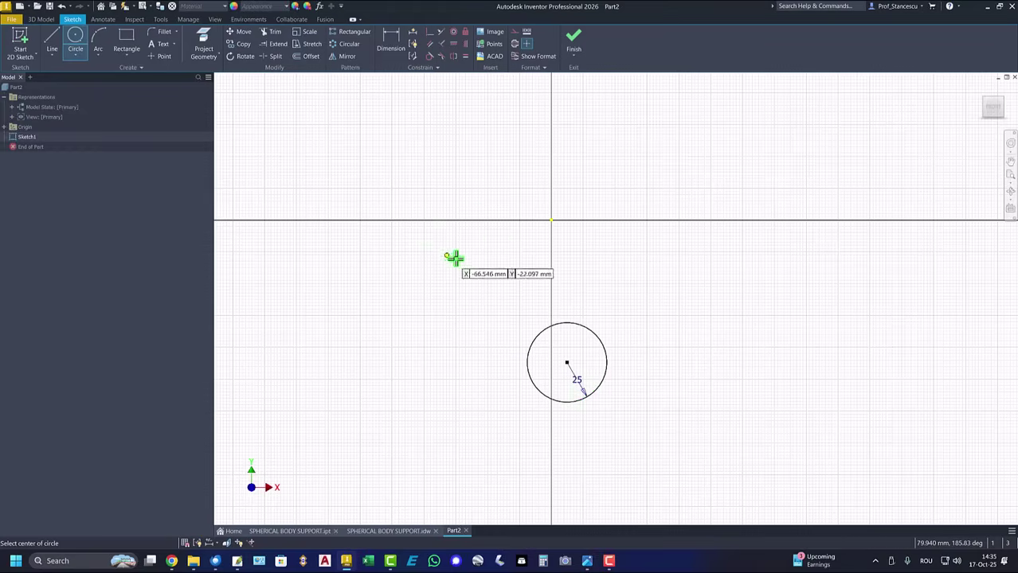
- Dimension the circle centre 68 mm below the horizontal axis
{"action": "left_click", "coordinate": [402, 48]}
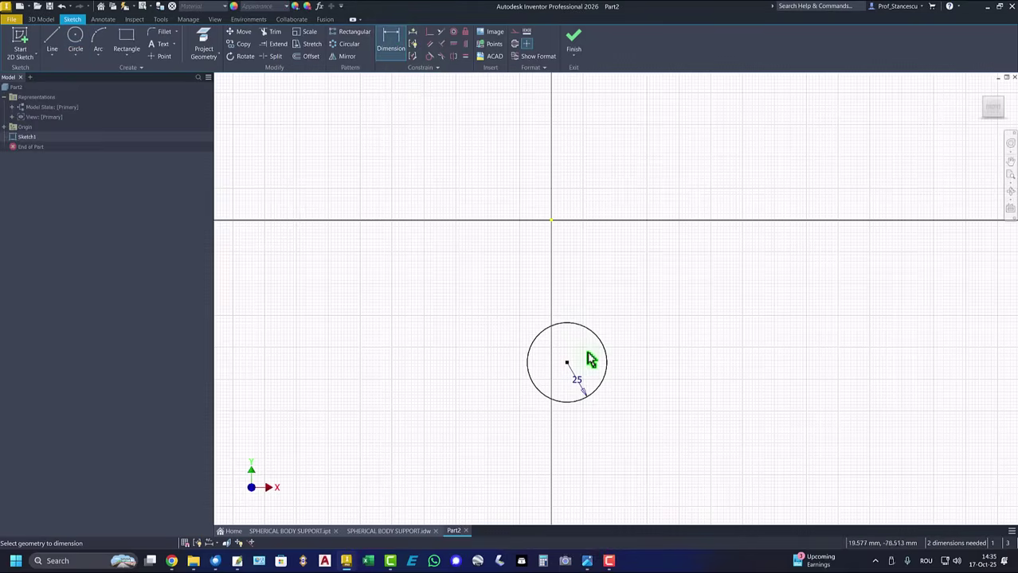
{"action": "left_click", "coordinate": [550, 221]}
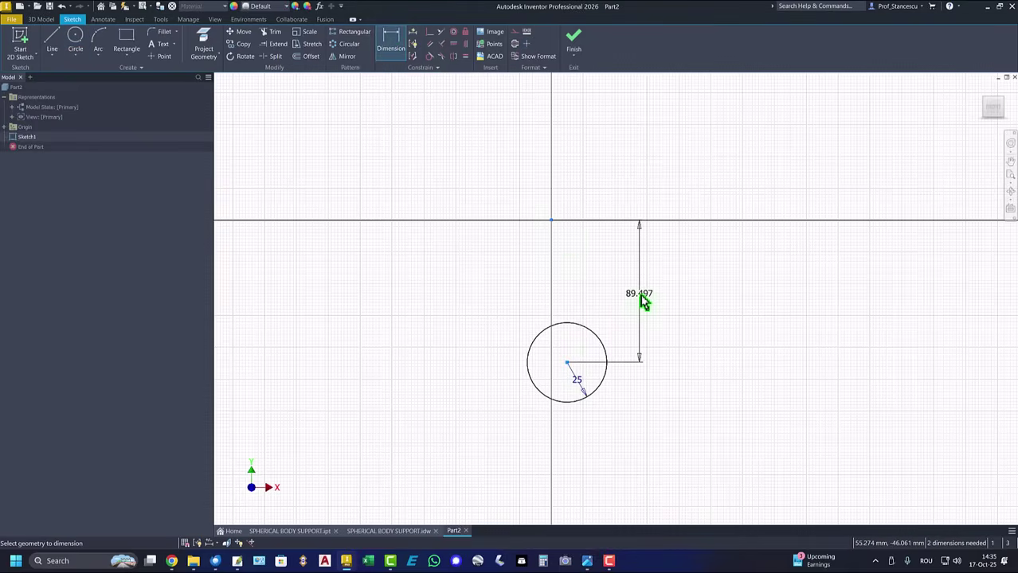
{"action": "left_click", "coordinate": [644, 301]}
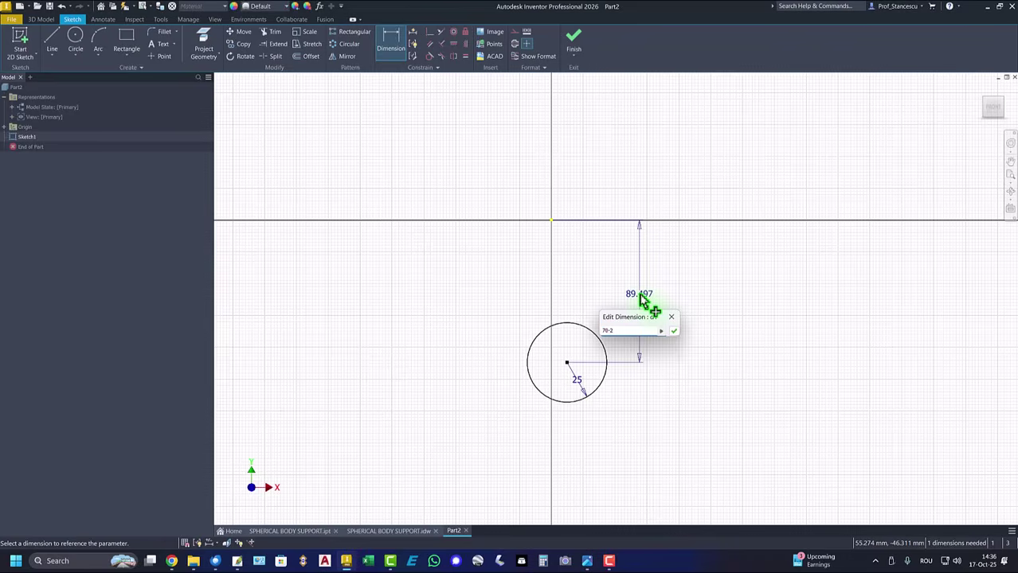
{"action": "key", "text": "Return"}
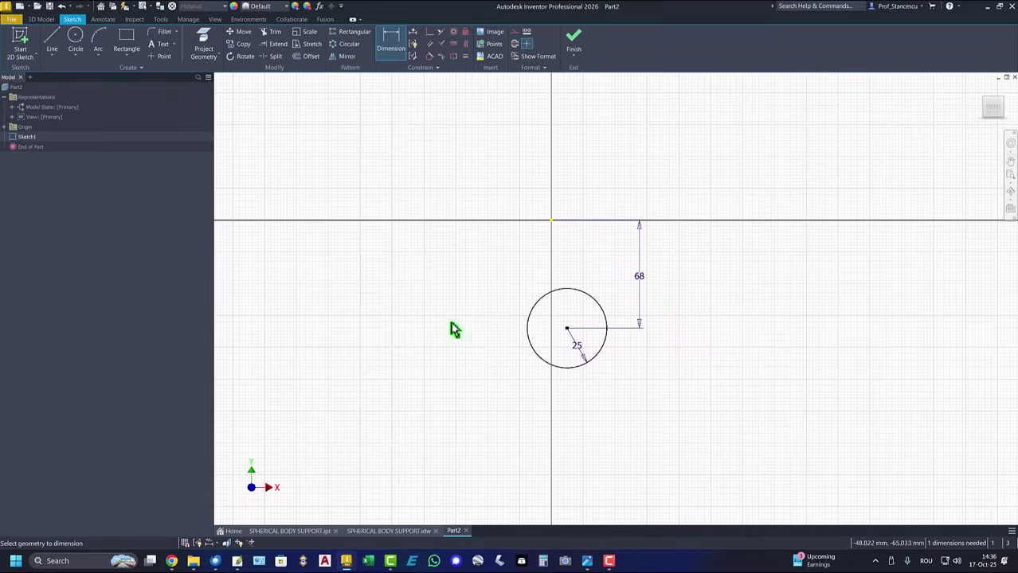
- Draw a four-sided line outline left of the circle and trim away the circle's right portion
{"action": "left_click", "coordinate": [49, 40]}
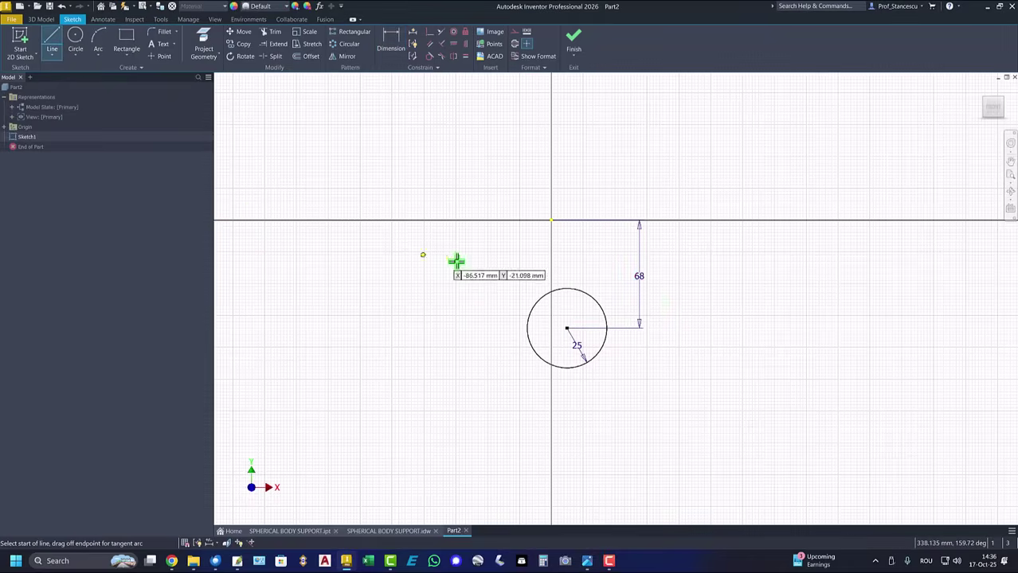
{"action": "left_click", "coordinate": [533, 304]}
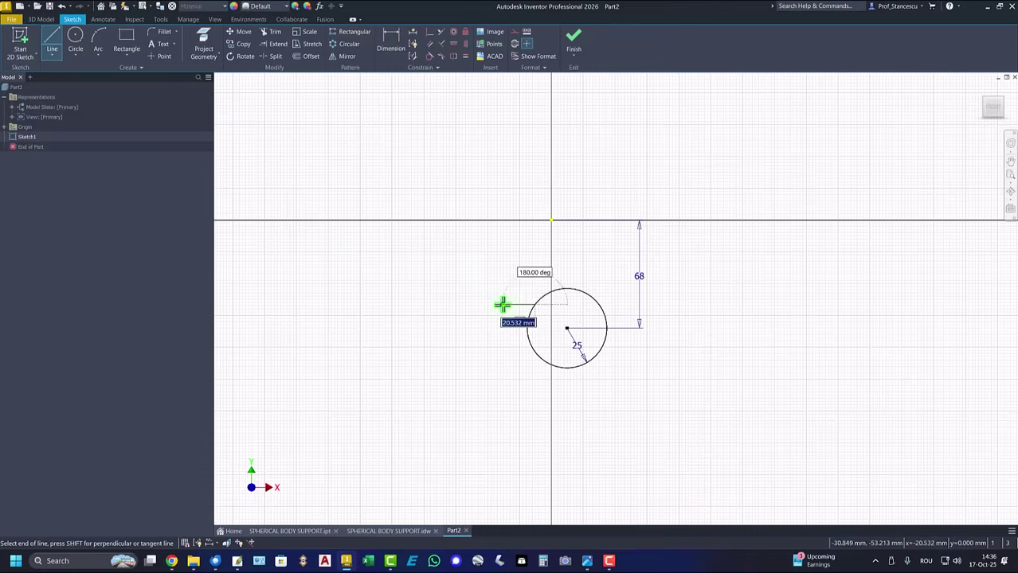
{"action": "left_click", "coordinate": [490, 351]}
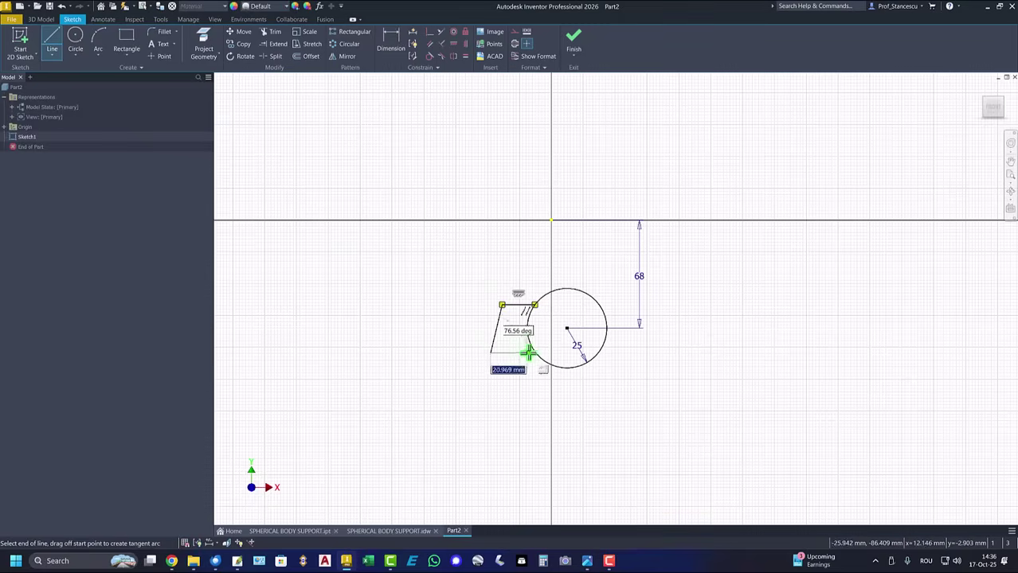
{"action": "left_click", "coordinate": [534, 352]}
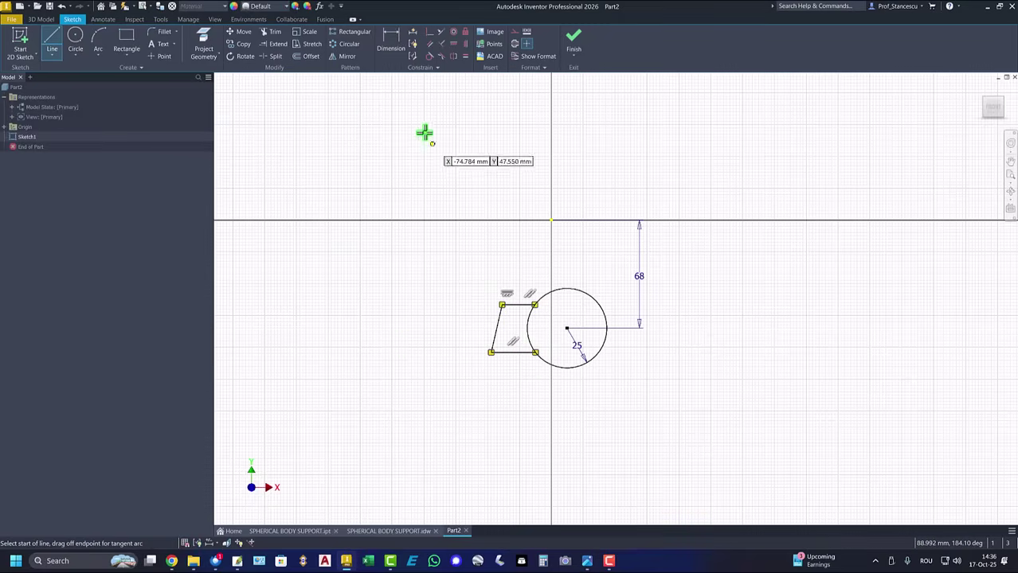
{"action": "left_click", "coordinate": [271, 32]}
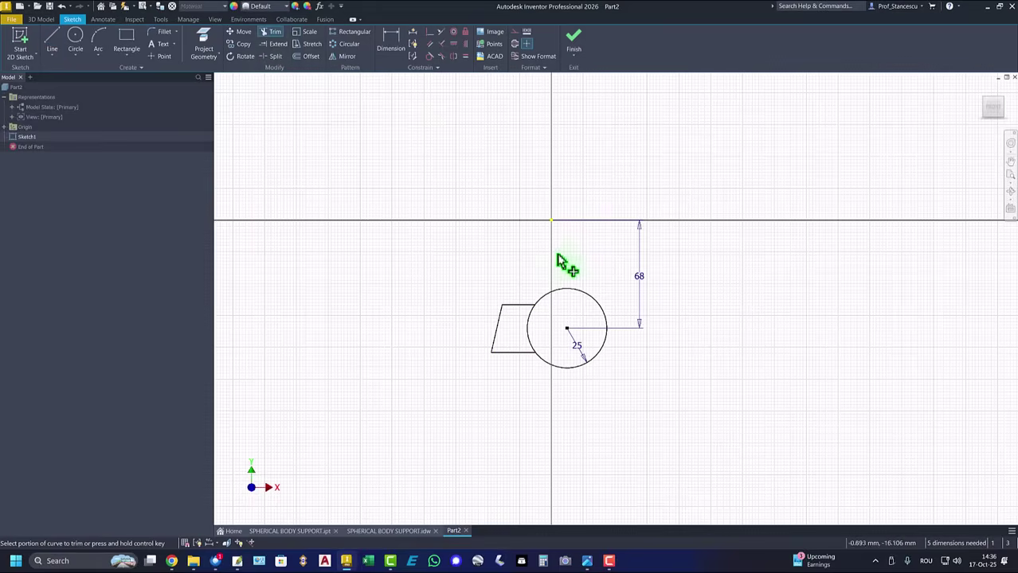
{"action": "left_click", "coordinate": [582, 295]}
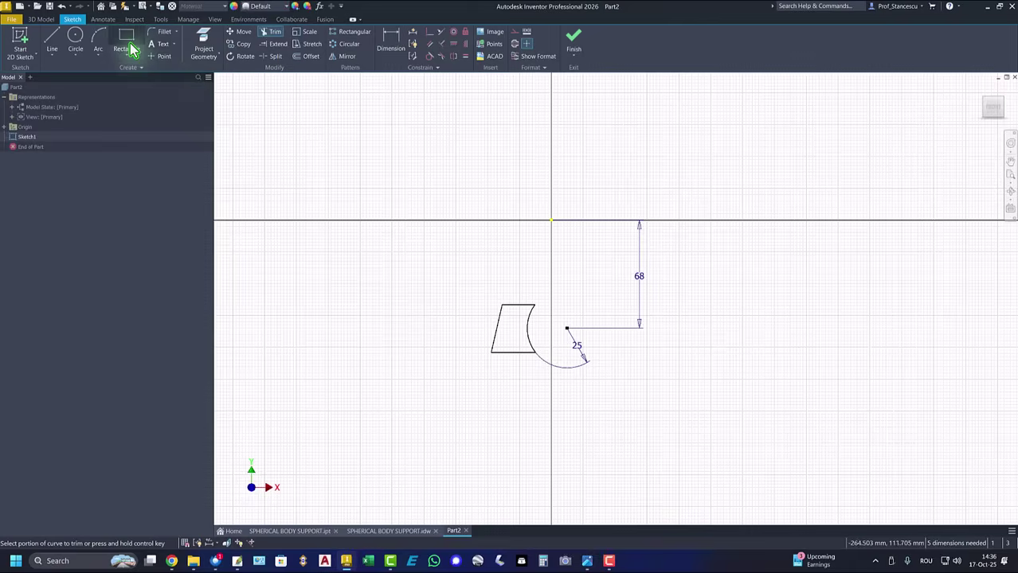
- Dimension the slanted left edge height to 30 and the bottom edge width to 24
{"action": "left_click", "coordinate": [388, 40]}
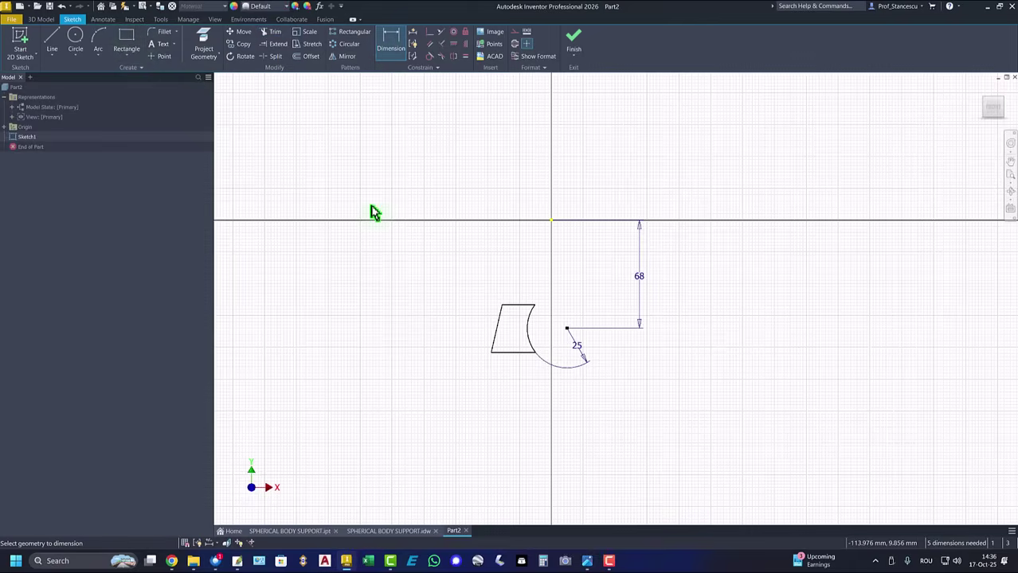
{"action": "left_click", "coordinate": [495, 333]}
{"action": "left_click", "coordinate": [476, 328]}
{"action": "type", "text": "30"}
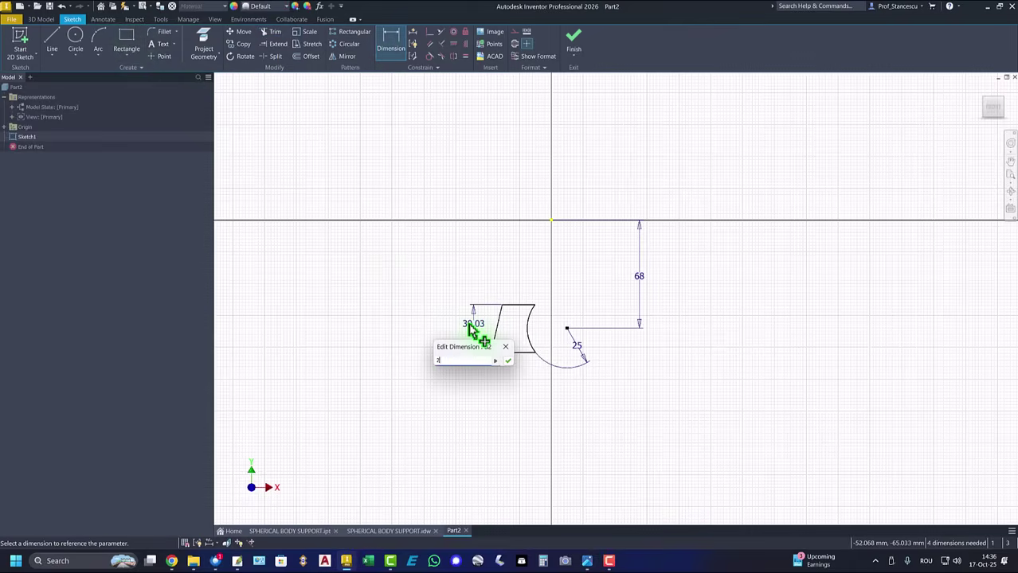
{"action": "key", "text": "Return"}
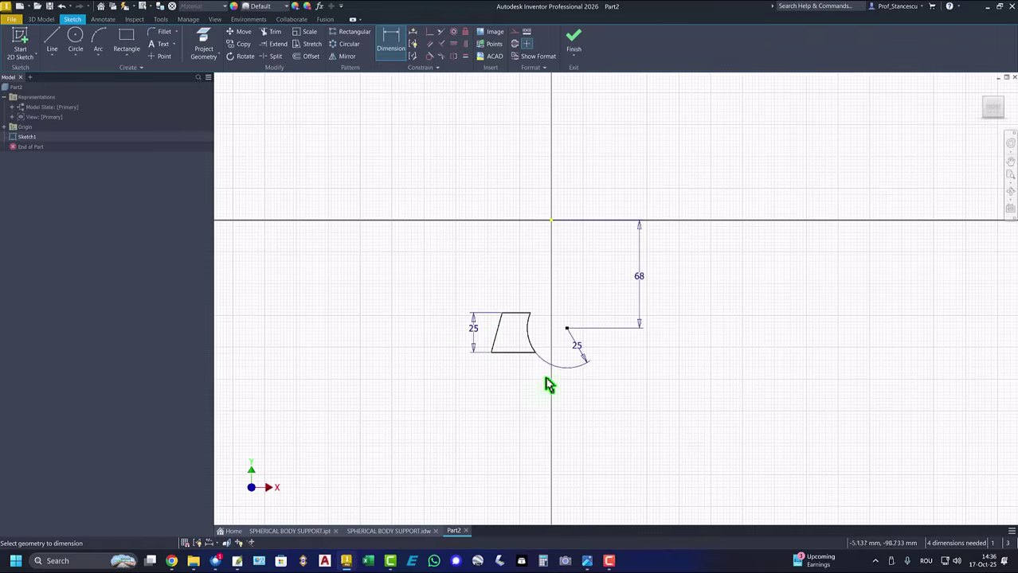
{"action": "left_click", "coordinate": [513, 355]}
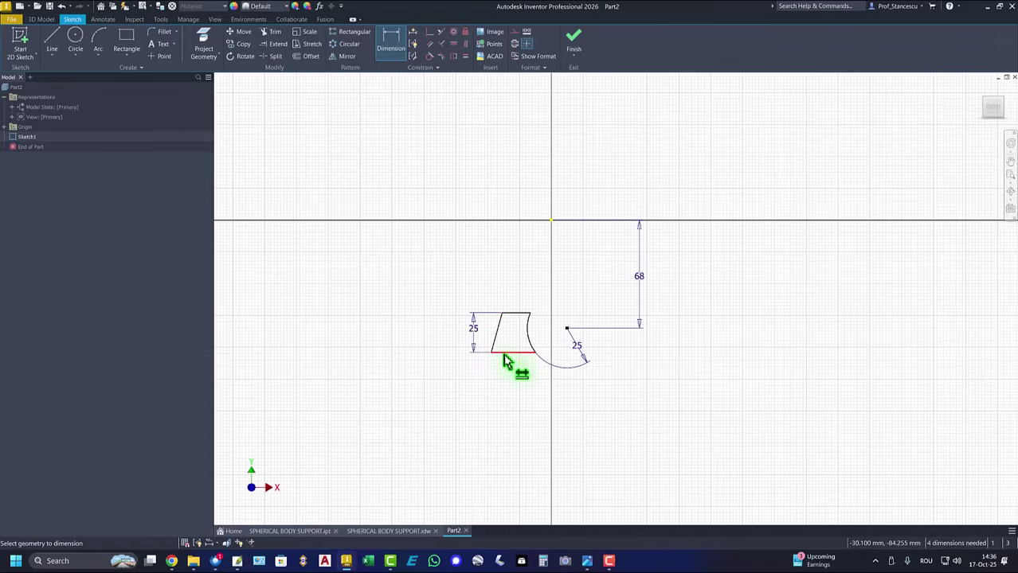
{"action": "left_click", "coordinate": [515, 367]}
{"action": "type", "text": "34"}
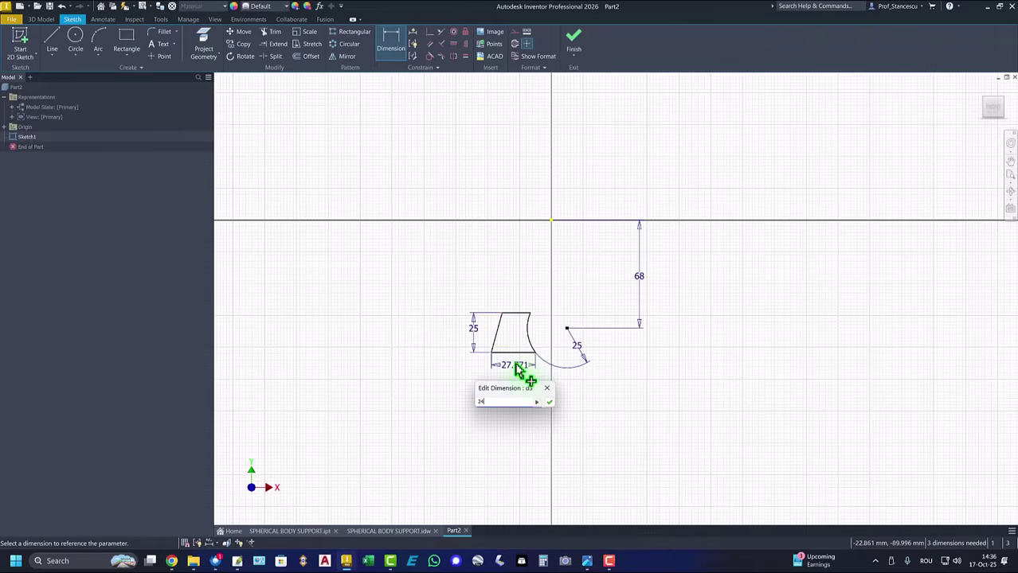
{"action": "key", "text": "Return"}
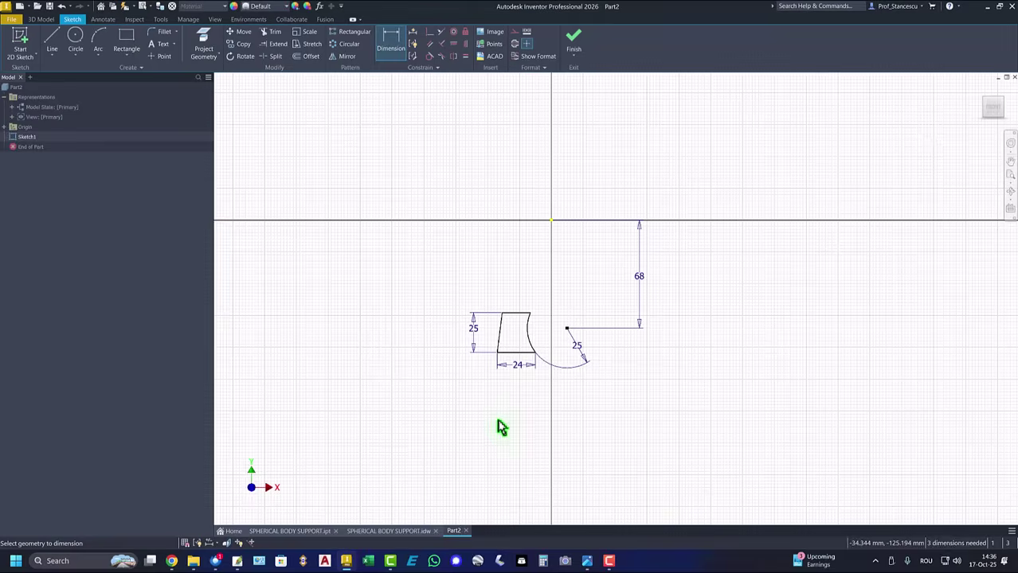
- Set the bottom-left corner 40 from the origin and the side angle to 60°
{"action": "left_click", "coordinate": [497, 352]}
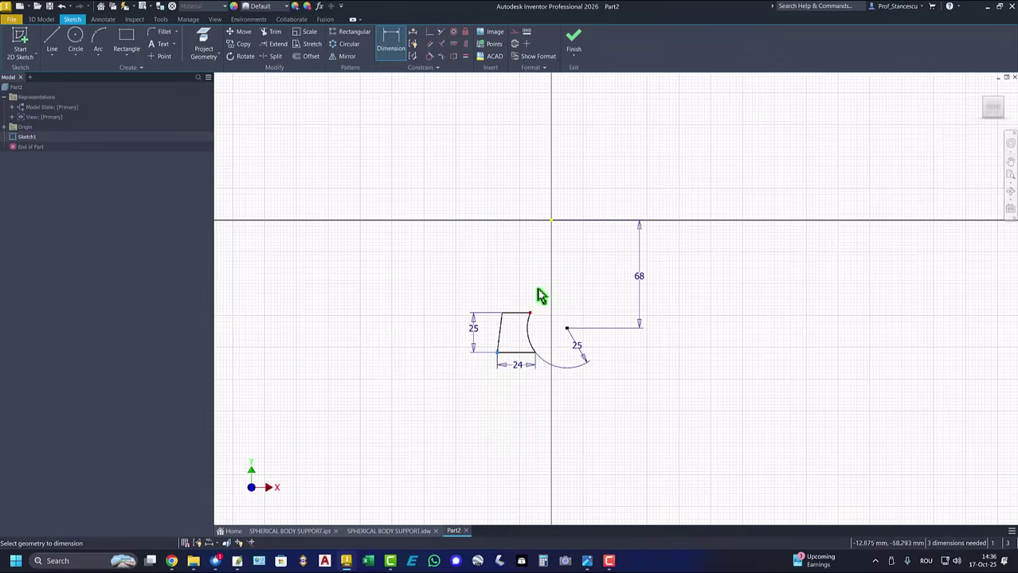
{"action": "left_click", "coordinate": [551, 221]}
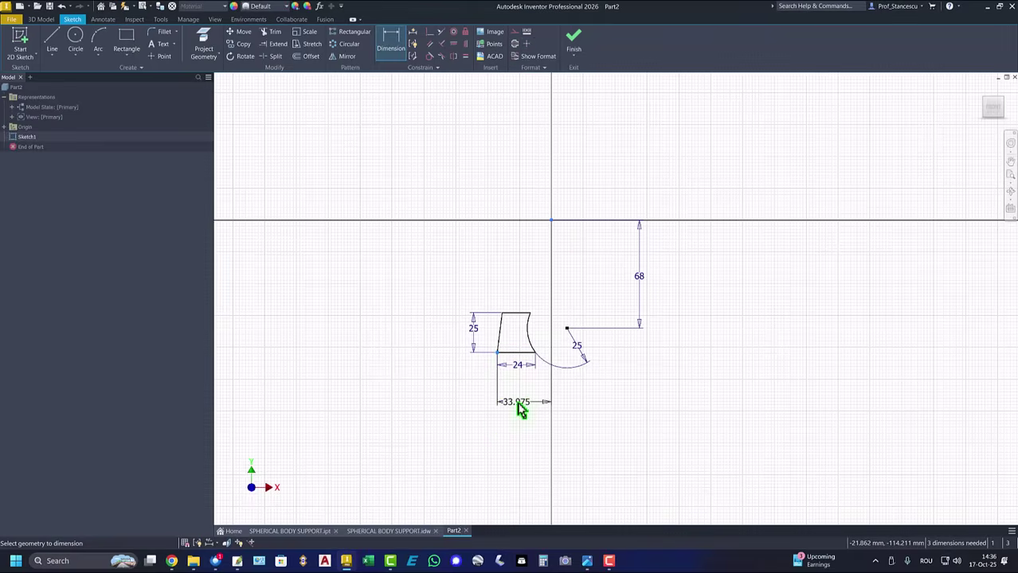
{"action": "left_click", "coordinate": [527, 401]}
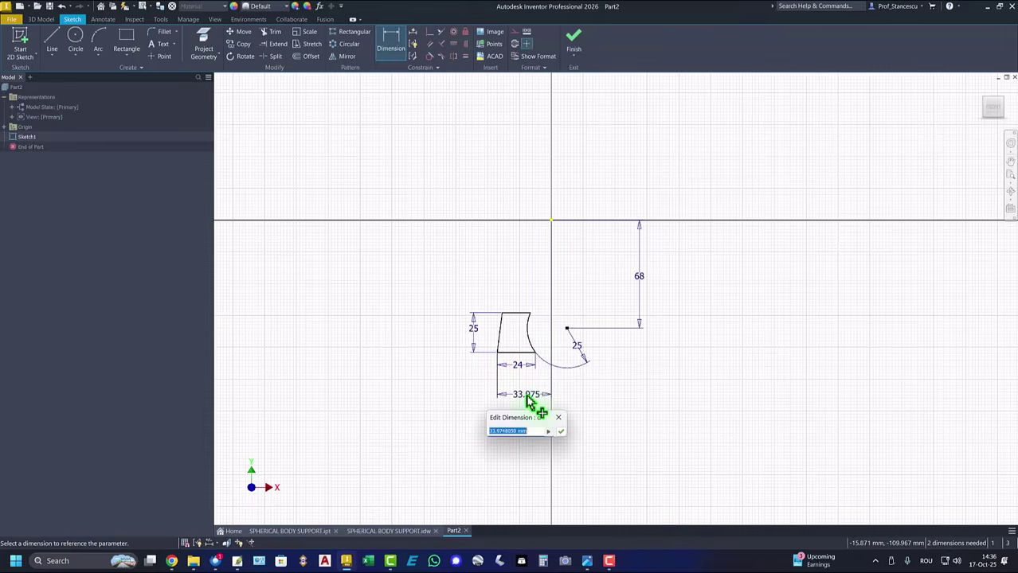
{"action": "type", "text": "40"}
{"action": "key", "text": "Return"}
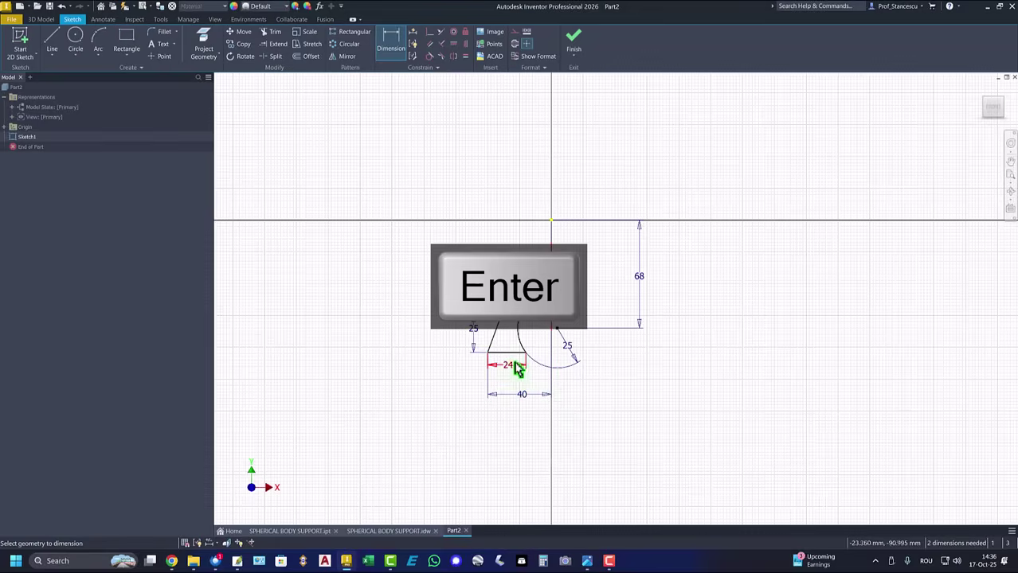
{"action": "left_click", "coordinate": [494, 346]}
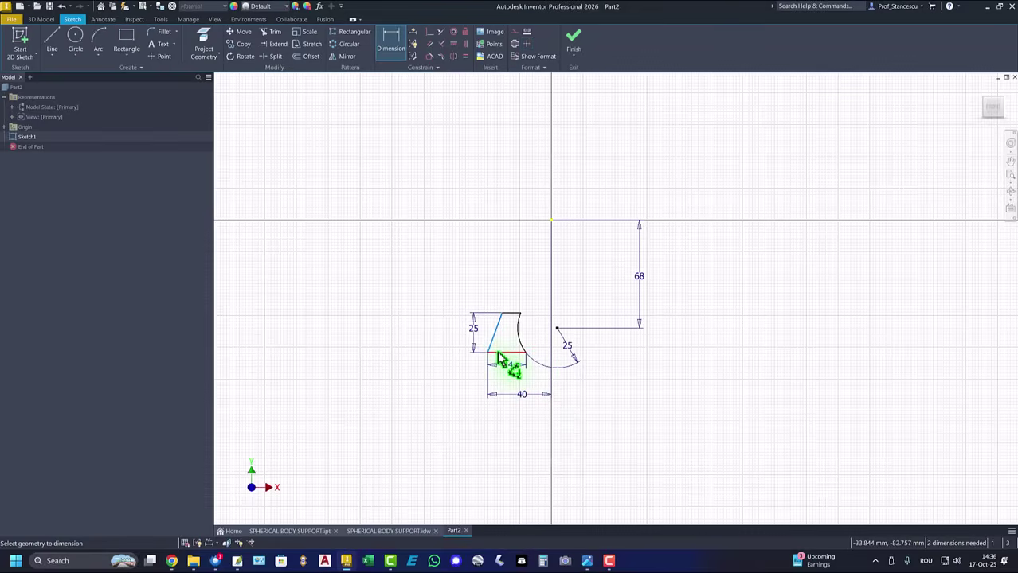
{"action": "left_click", "coordinate": [505, 352]}
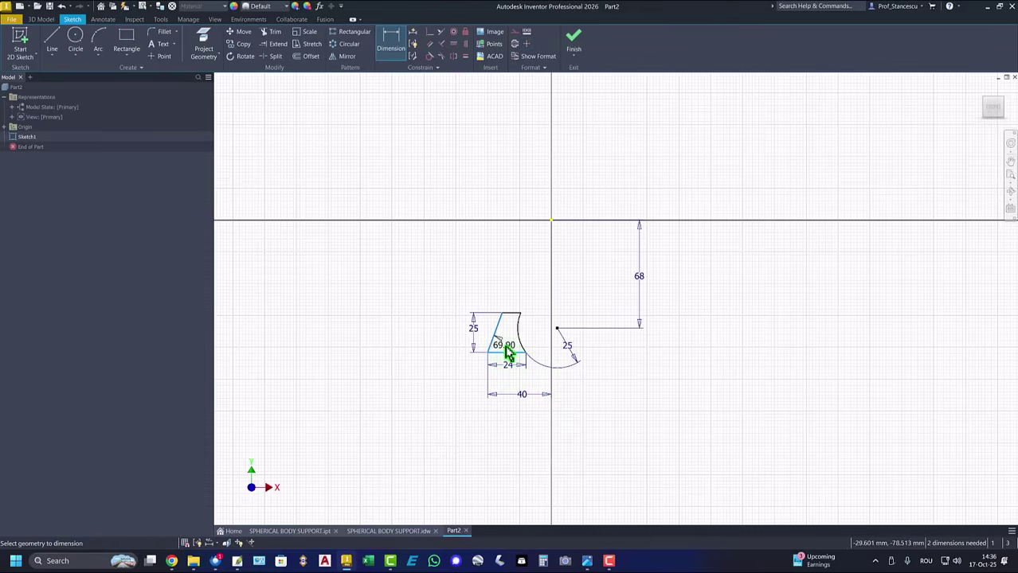
{"action": "left_click", "coordinate": [504, 344]}
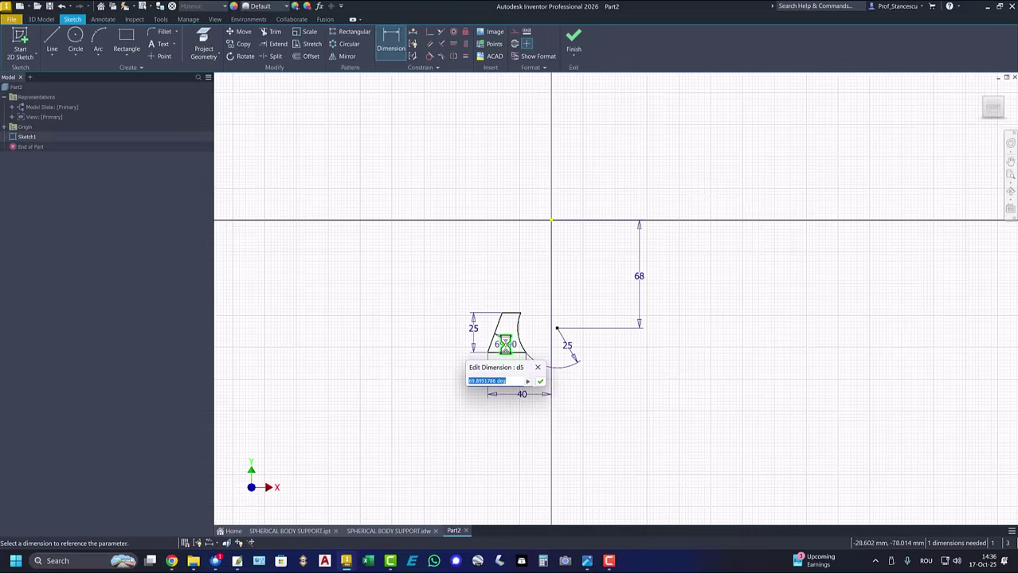
{"action": "type", "text": "60"}
{"action": "key", "text": "Return"}
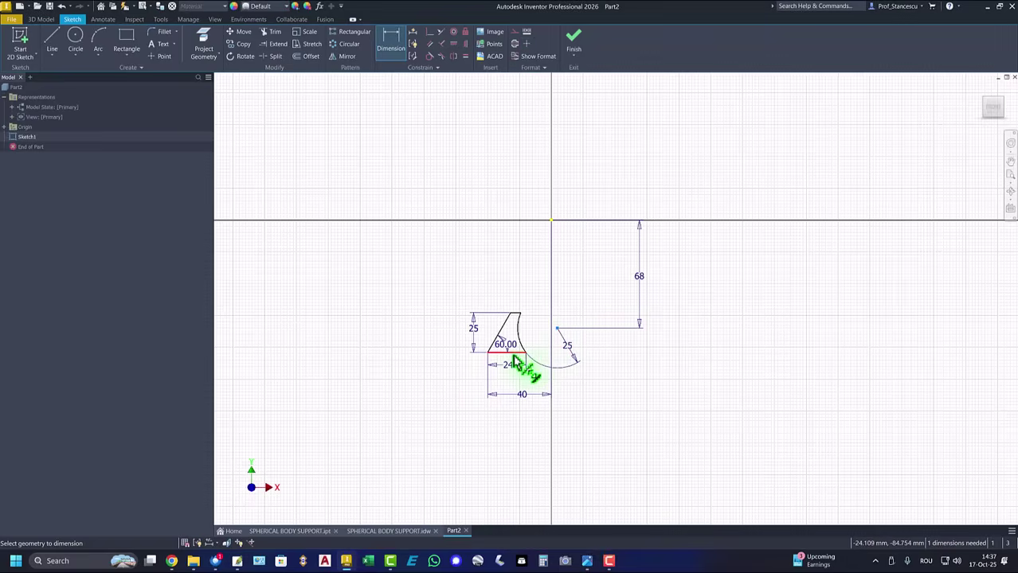
- Delete the old 68 dimension and its lines
{"action": "right_click", "coordinate": [681, 342]}
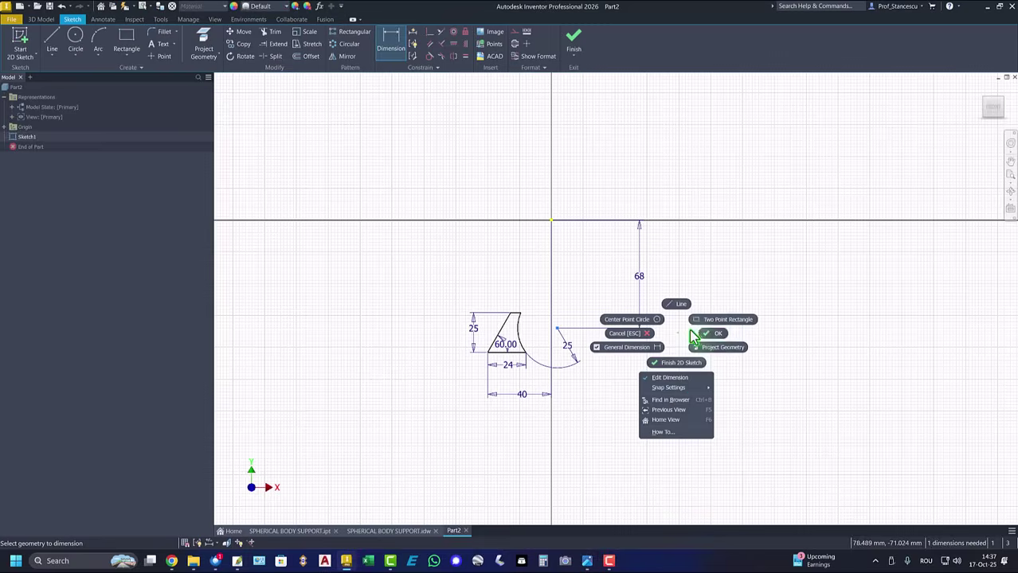
{"action": "left_click", "coordinate": [703, 339]}
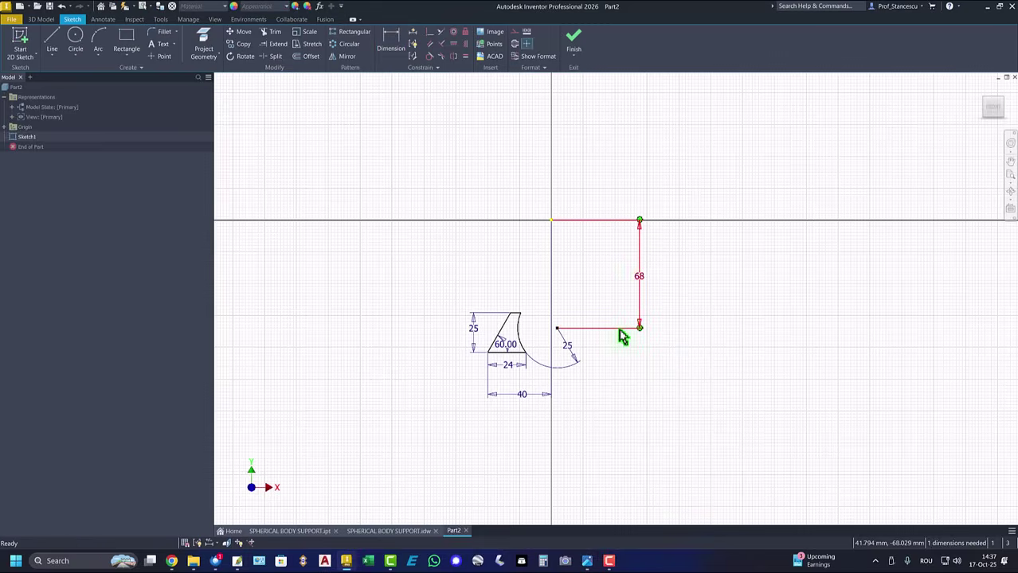
{"action": "left_click", "coordinate": [645, 288]}
{"action": "key", "text": "Delete"}
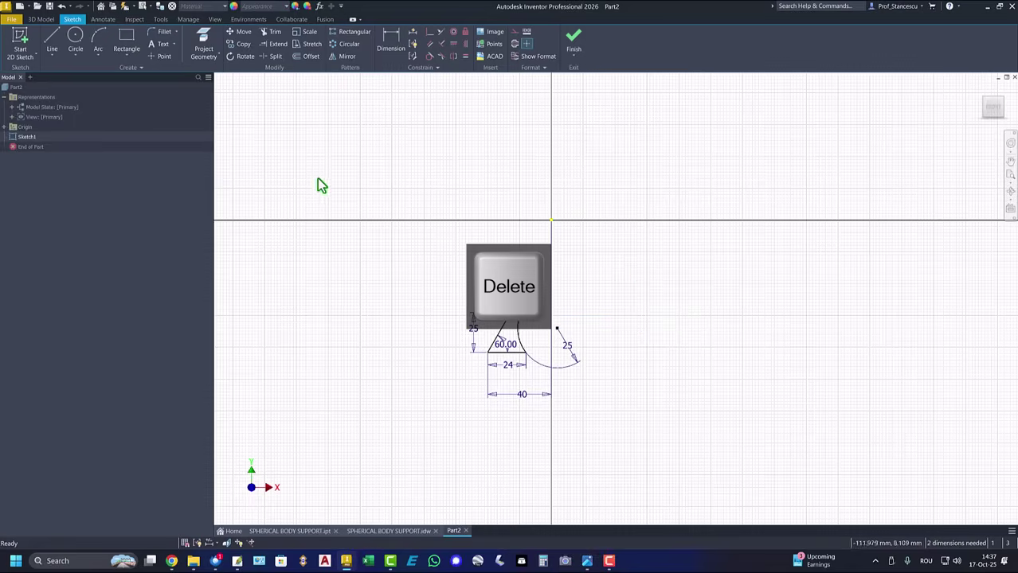
- Dimension the bottom line 68 below the horizontal axis and the arc centre offset to 13
{"action": "left_click", "coordinate": [394, 50]}
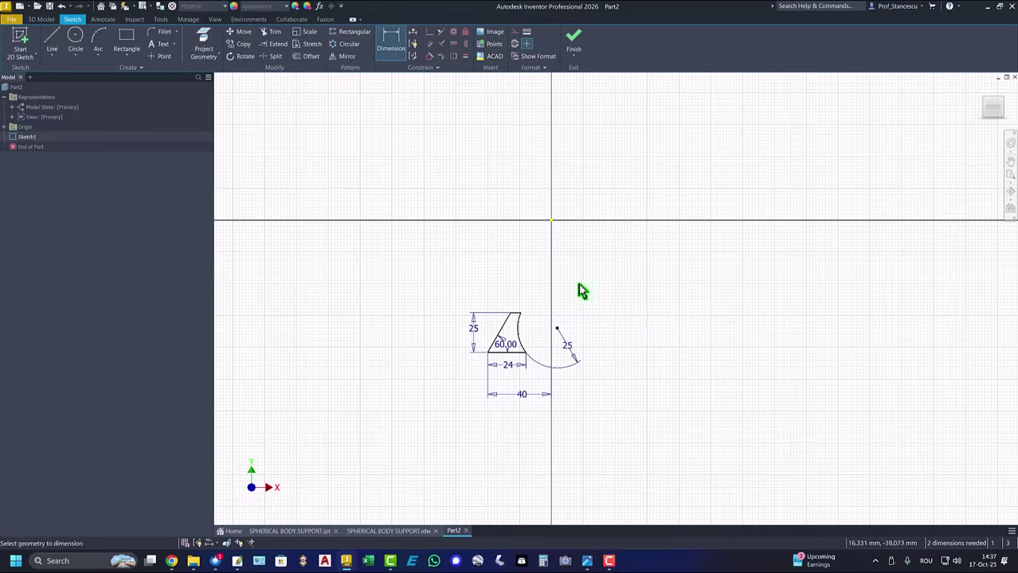
{"action": "left_click", "coordinate": [519, 352]}
{"action": "left_click", "coordinate": [557, 221]}
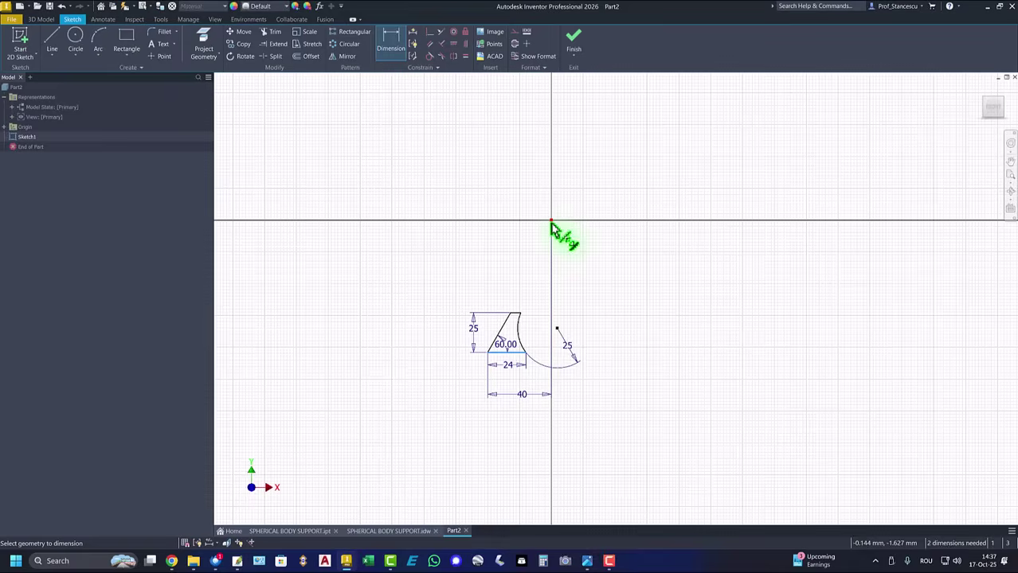
{"action": "left_click", "coordinate": [622, 288]}
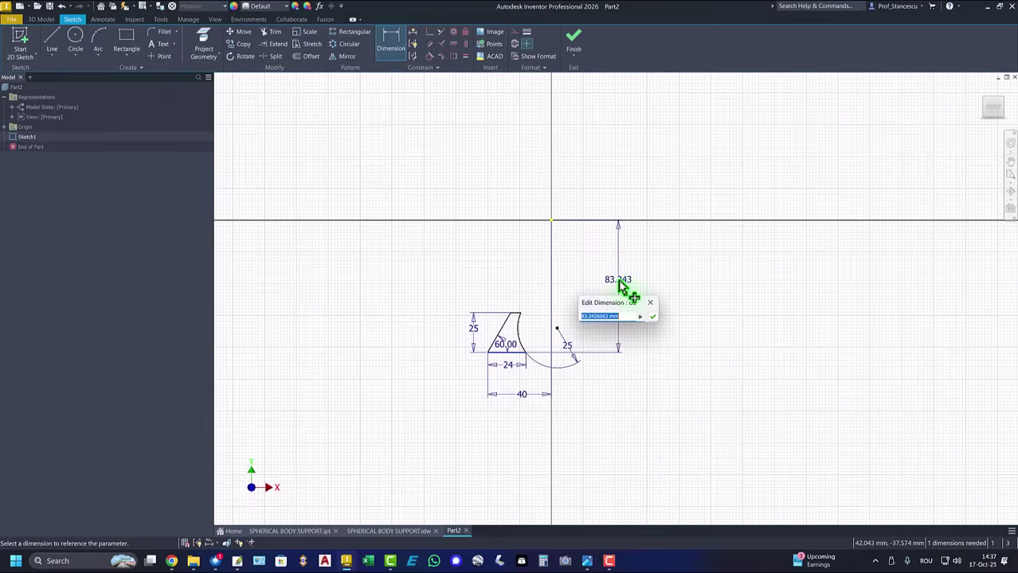
{"action": "type", "text": "68"}
{"action": "key", "text": "Return"}
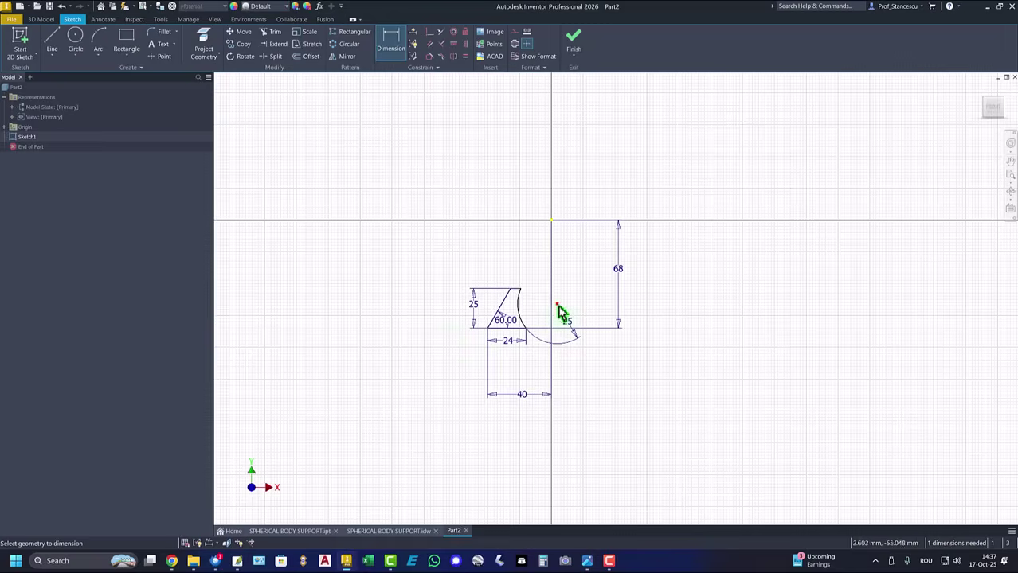
{"action": "left_click", "coordinate": [516, 334]}
{"action": "left_click", "coordinate": [598, 319]}
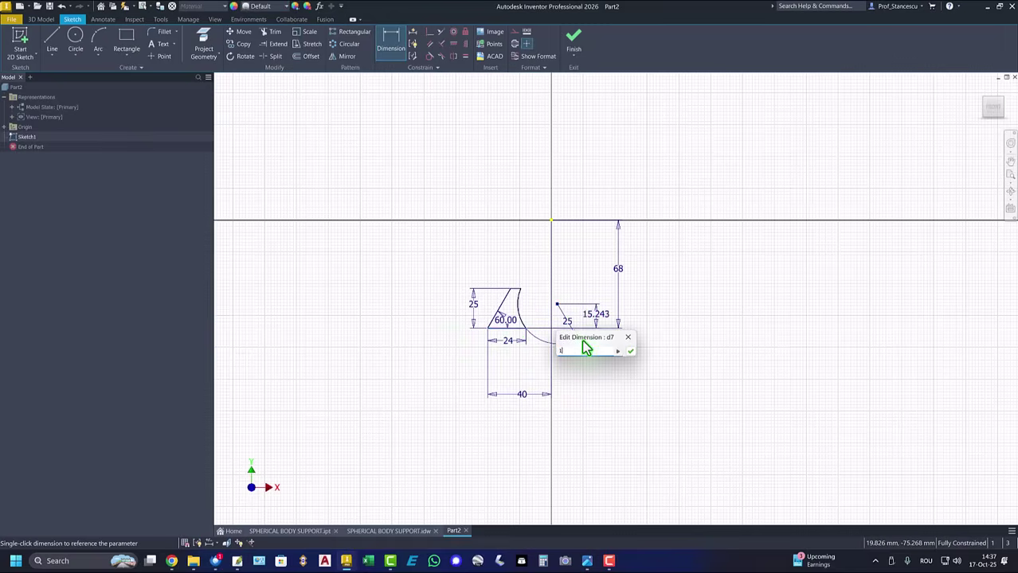
{"action": "key", "text": "Return"}
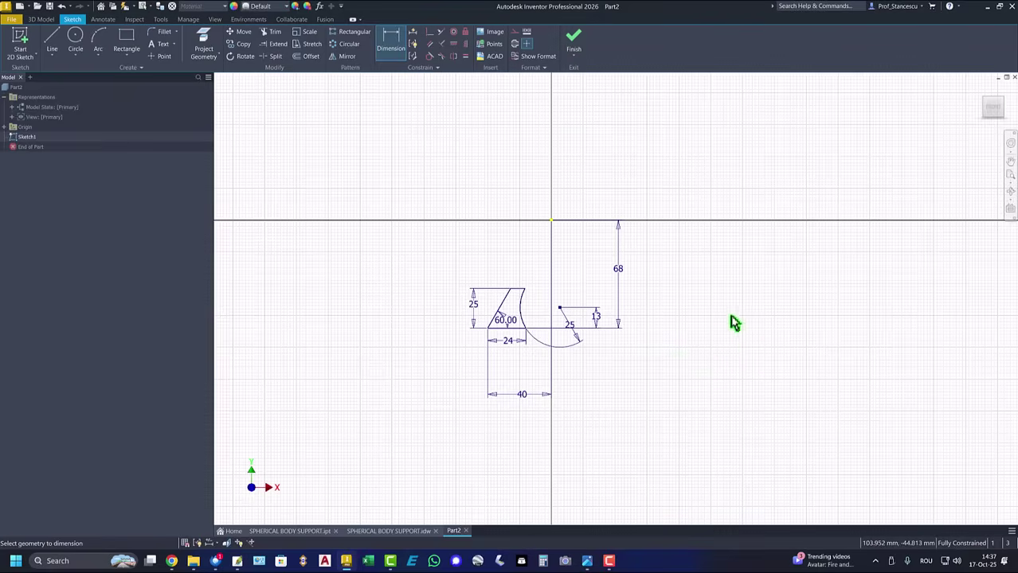
- Finish the sketch and extrude the profile 30 mm symmetrically
{"action": "left_click", "coordinate": [573, 39]}
{"action": "key", "text": "F6"}
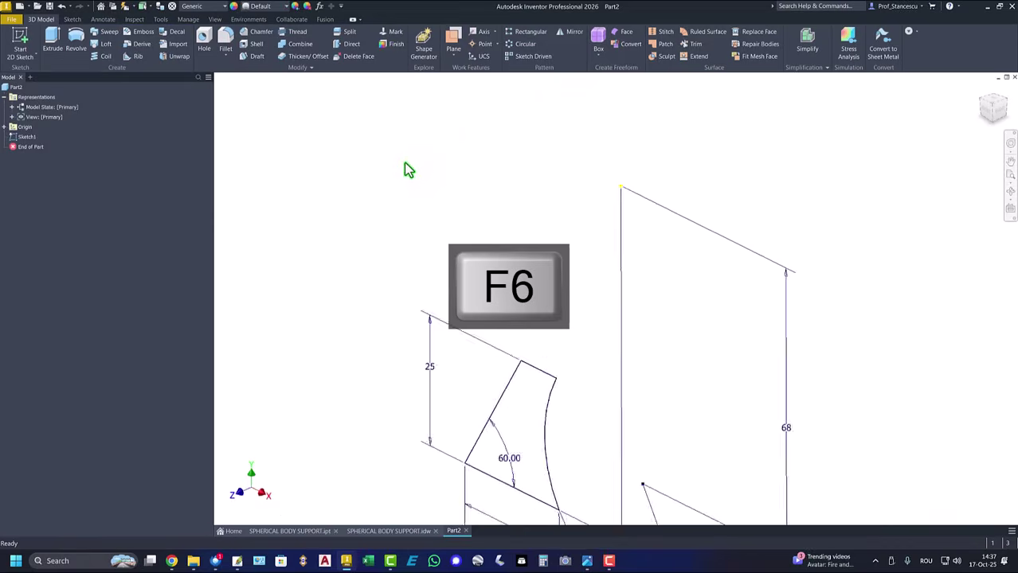
{"action": "left_click", "coordinate": [52, 40]}
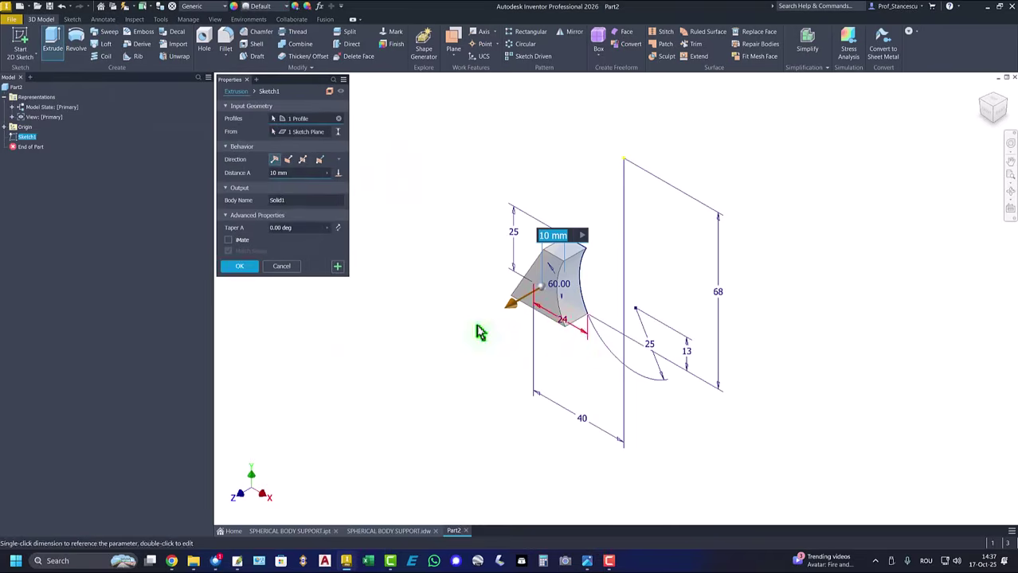
{"action": "left_click", "coordinate": [301, 159]}
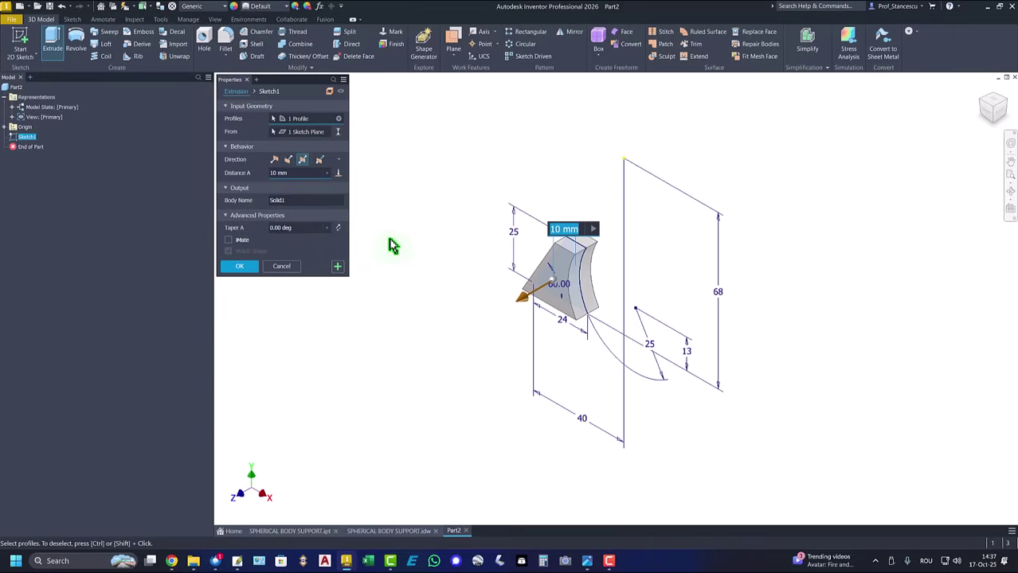
{"action": "key", "text": "Return"}
{"action": "key", "text": "F6"}
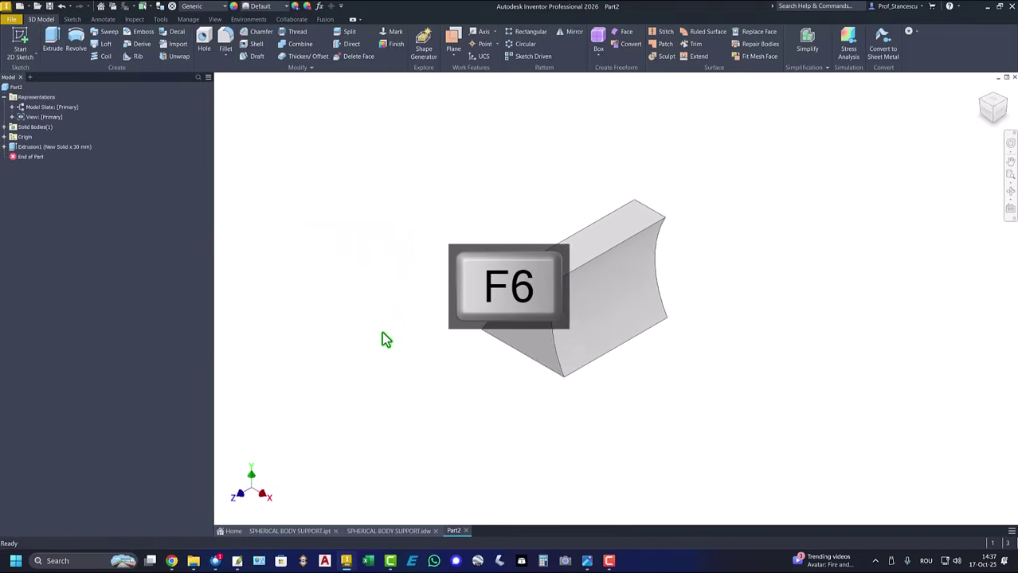
- Check the drawing, then return to Part2 and select the XY Plane
{"action": "key", "text": "ctrl+Tab"}
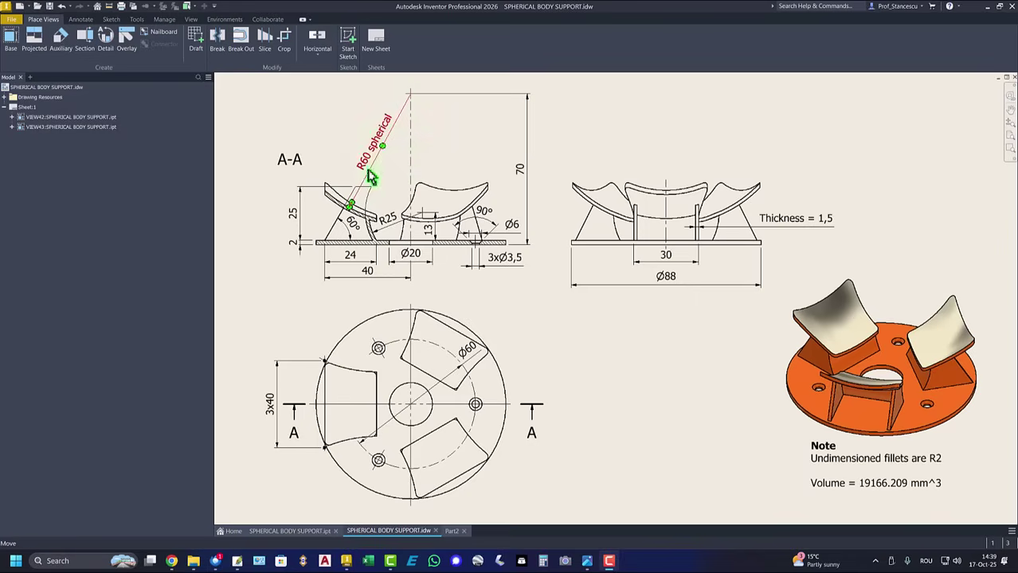
{"action": "left_click", "coordinate": [452, 530]}
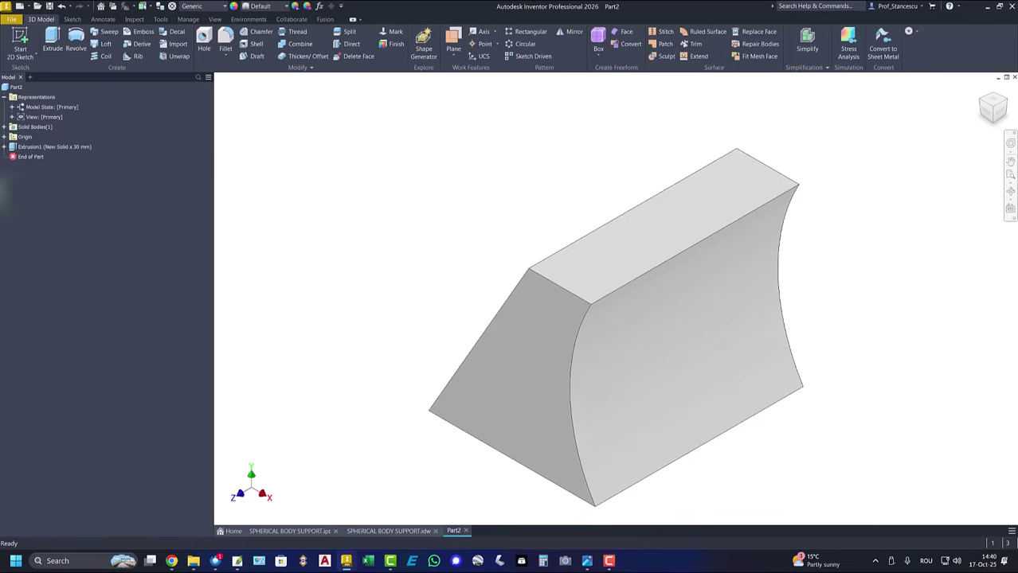
{"action": "left_click", "coordinate": [3, 137]}
{"action": "left_click", "coordinate": [35, 166]}
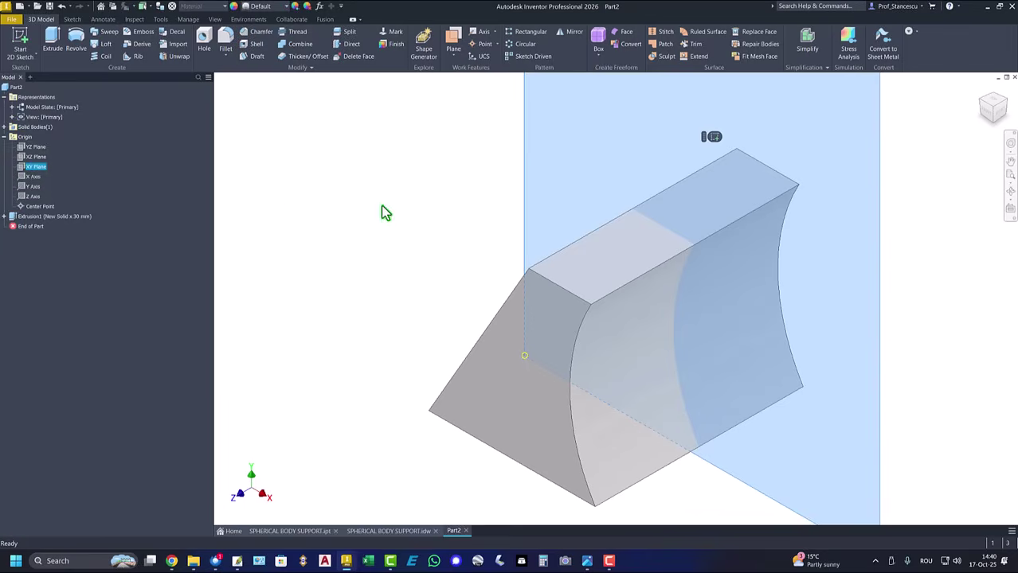
- Start a sketch on the XY Plane and draw a radius-60 circle at the origin
{"action": "left_click", "coordinate": [711, 139]}
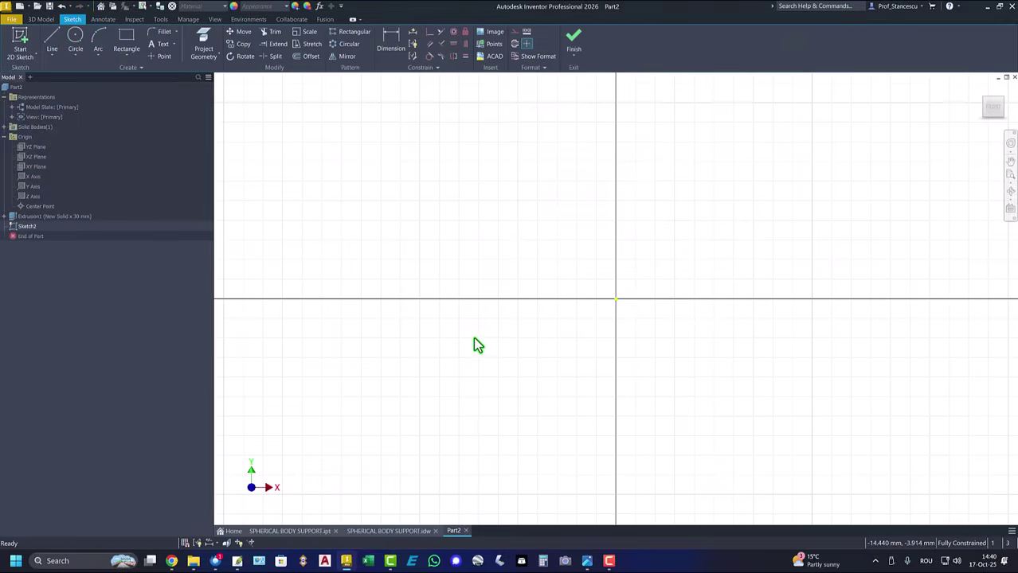
{"action": "key", "text": "Home"}
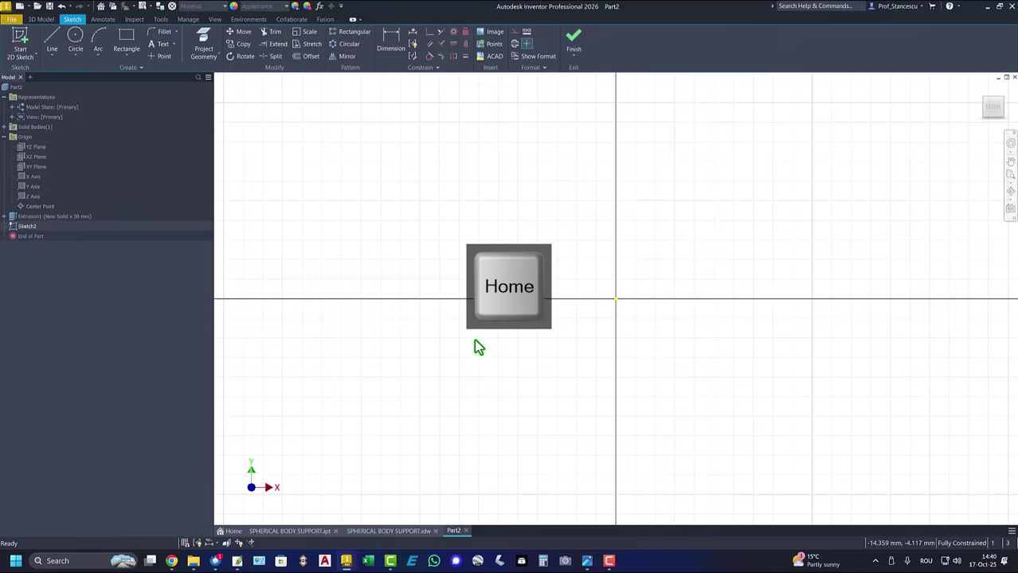
{"action": "scroll", "coordinate": [469, 323], "scroll_direction": "down", "scroll_amount": 3}
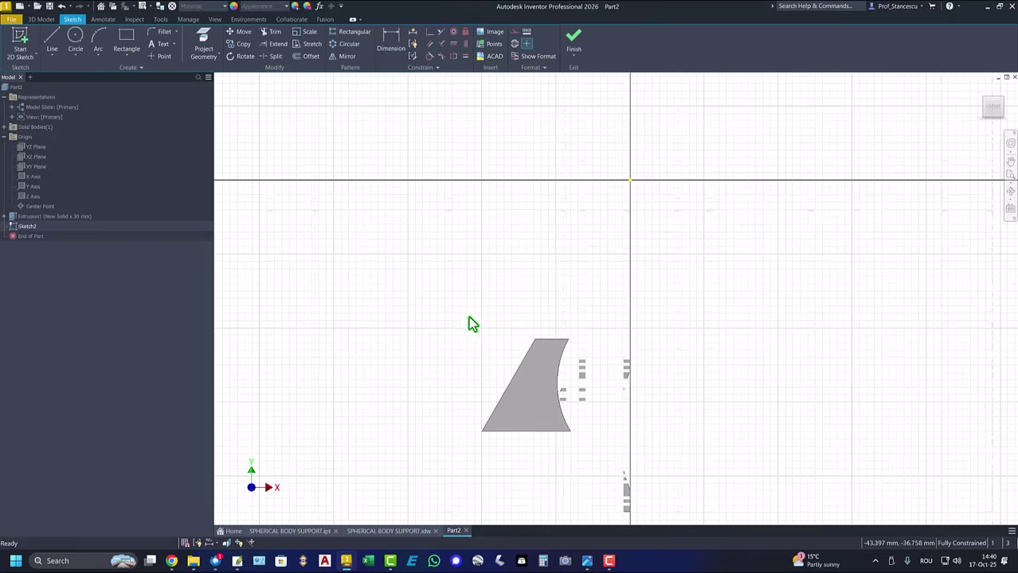
{"action": "left_click", "coordinate": [75, 41]}
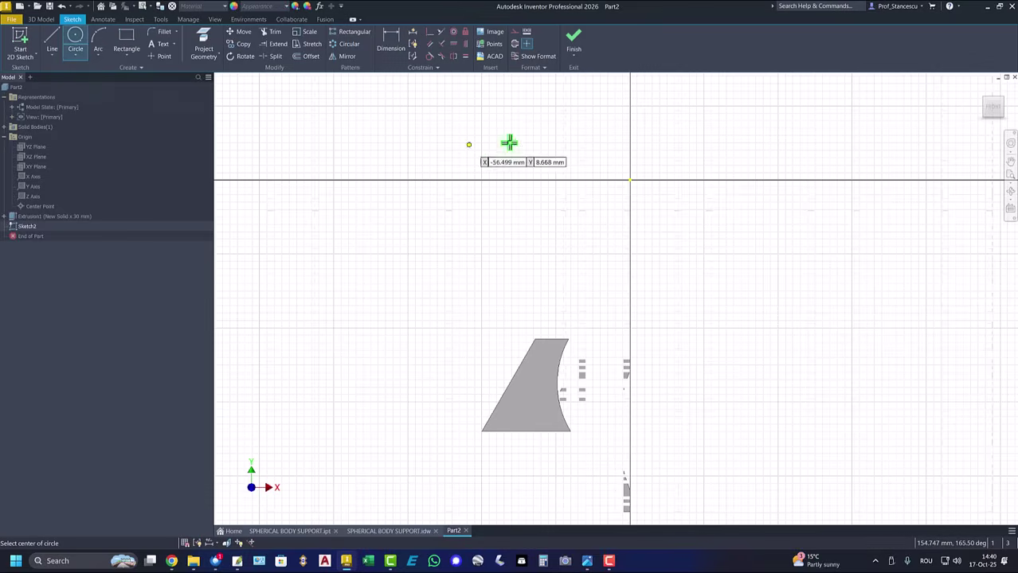
{"action": "left_click", "coordinate": [628, 181]}
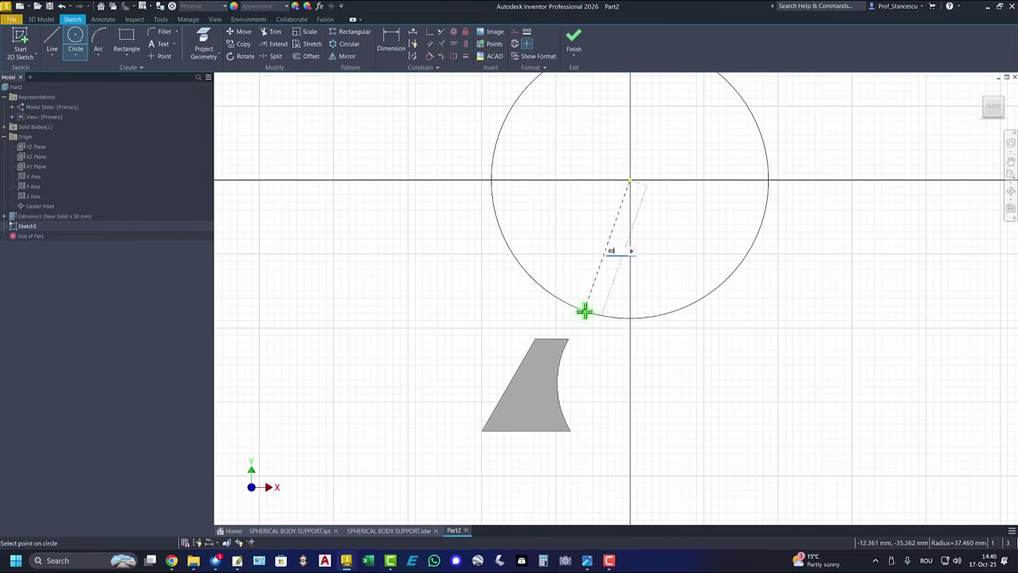
{"action": "type", "text": "60"}
{"action": "key", "text": "Return"}
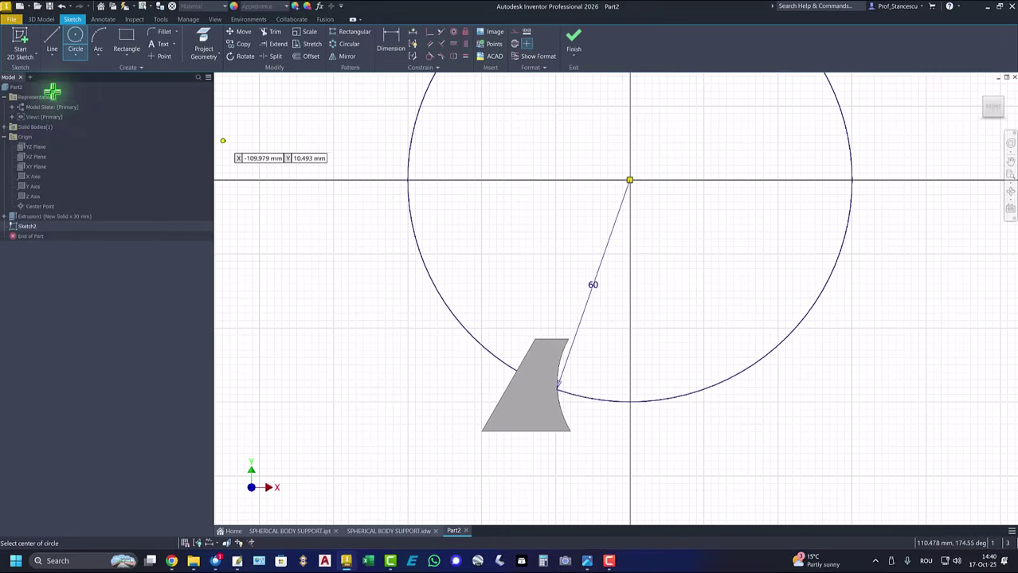
- Draw a horizontal line across the circle and constrain it through the centre point
{"action": "left_click", "coordinate": [53, 39]}
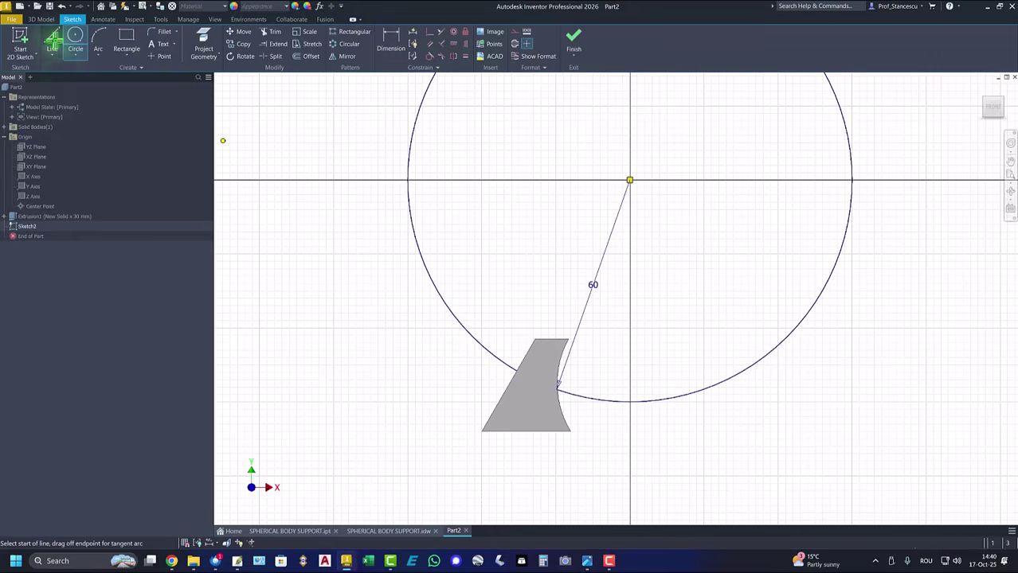
{"action": "left_click", "coordinate": [410, 141]}
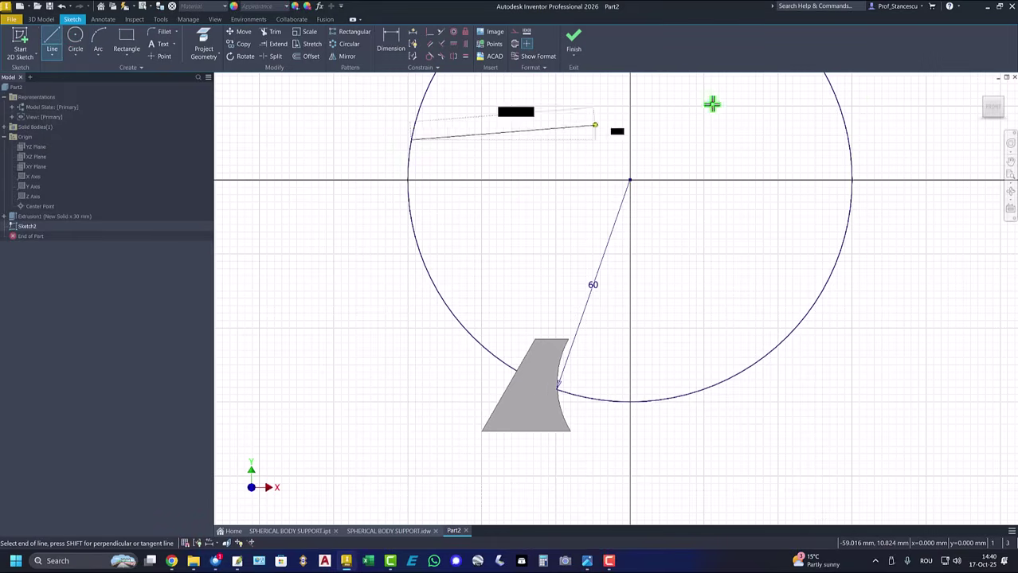
{"action": "double_click", "coordinate": [847, 140]}
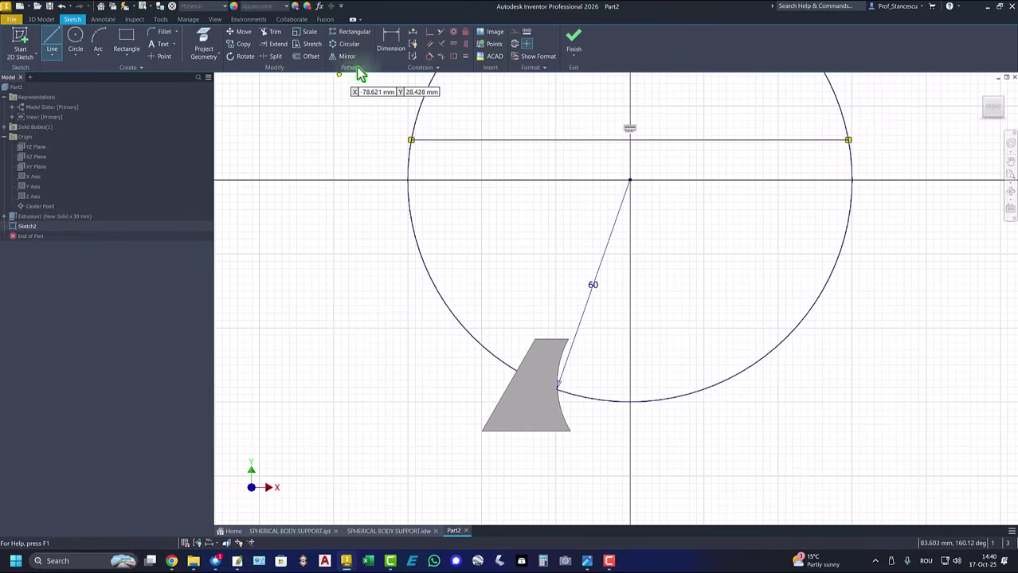
{"action": "left_click", "coordinate": [429, 33]}
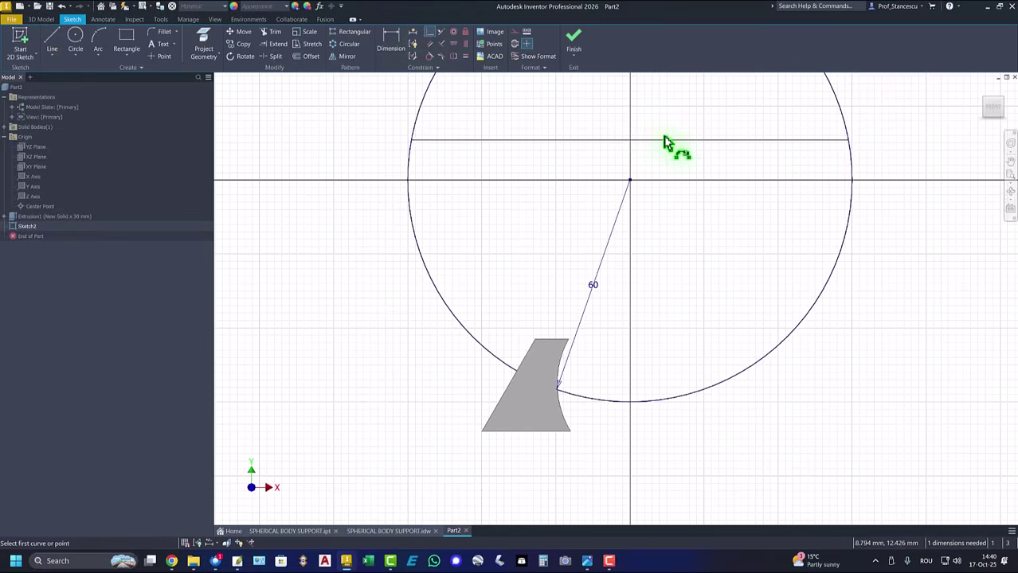
{"action": "left_click", "coordinate": [669, 140]}
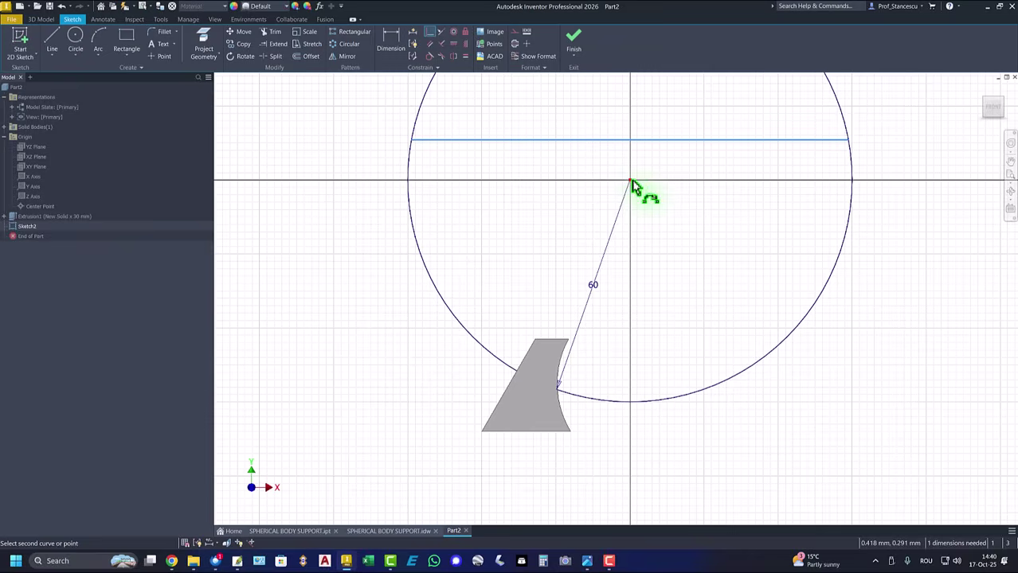
{"action": "left_click", "coordinate": [631, 181]}
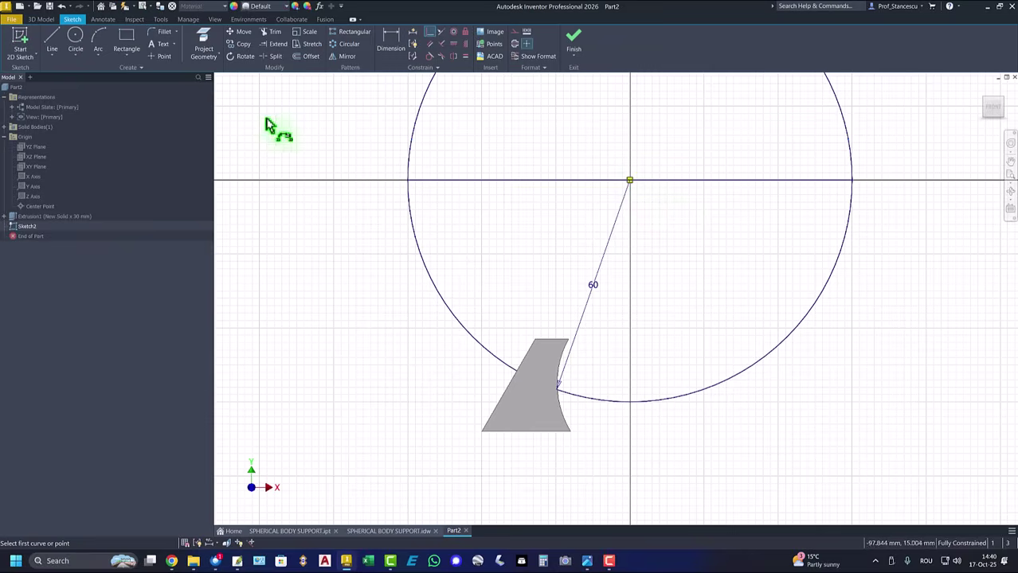
- Trim off the upper arc, make the straight edge a centerline, and finish the sketch
{"action": "left_click", "coordinate": [274, 37]}
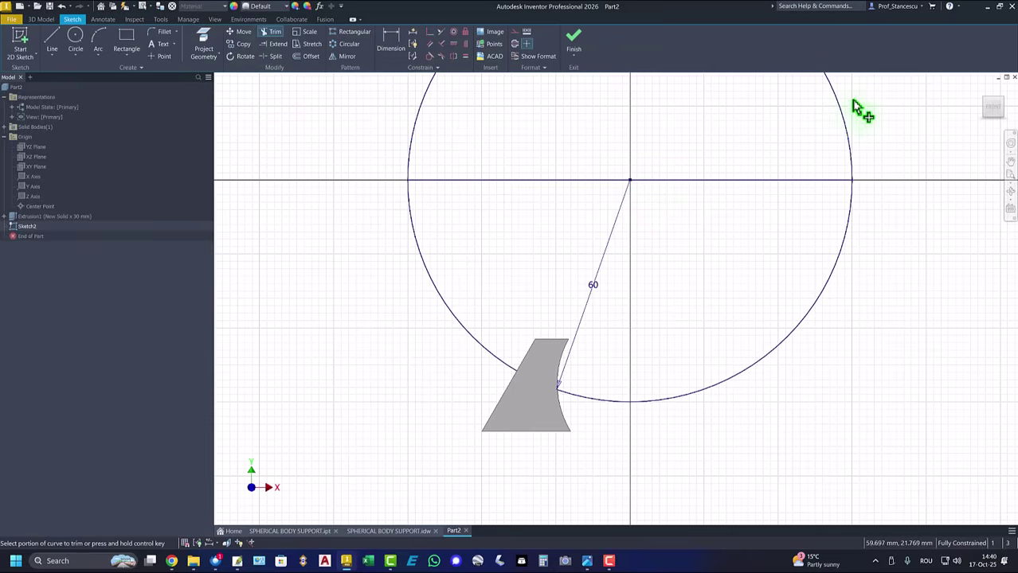
{"action": "left_click", "coordinate": [846, 127]}
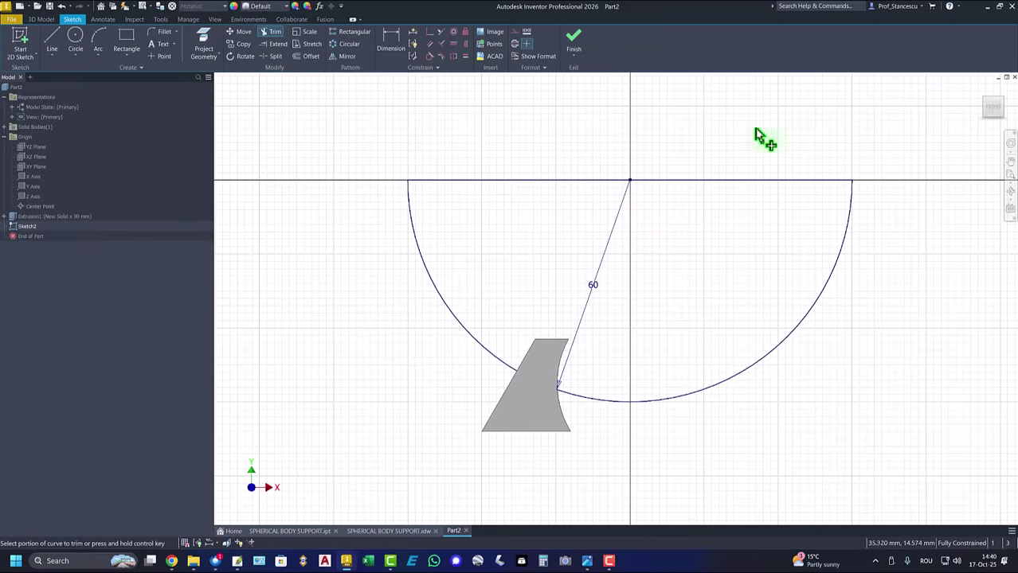
{"action": "right_click", "coordinate": [470, 144]}
{"action": "left_click", "coordinate": [497, 136]}
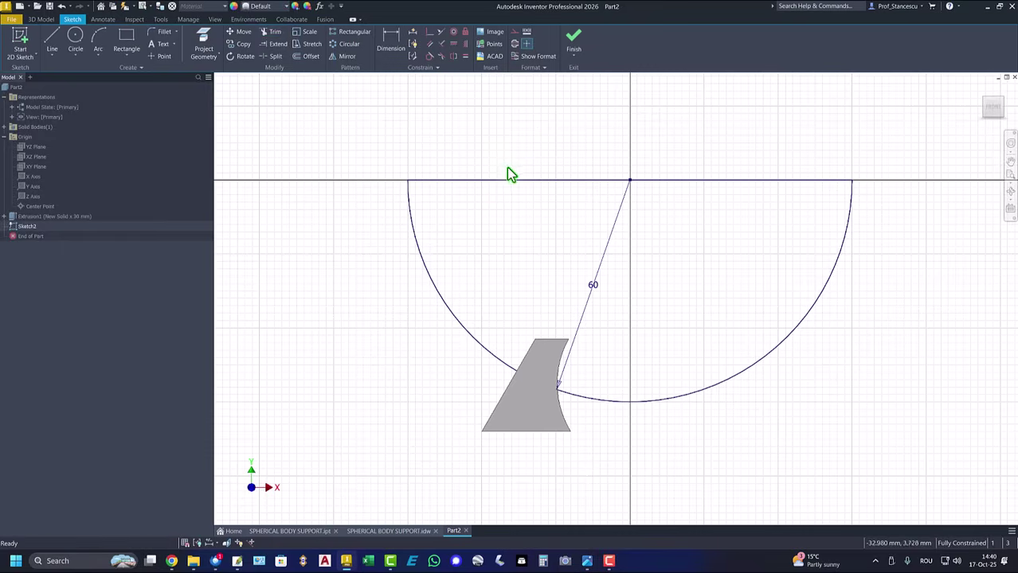
{"action": "left_click", "coordinate": [513, 182]}
{"action": "right_click", "coordinate": [511, 182]}
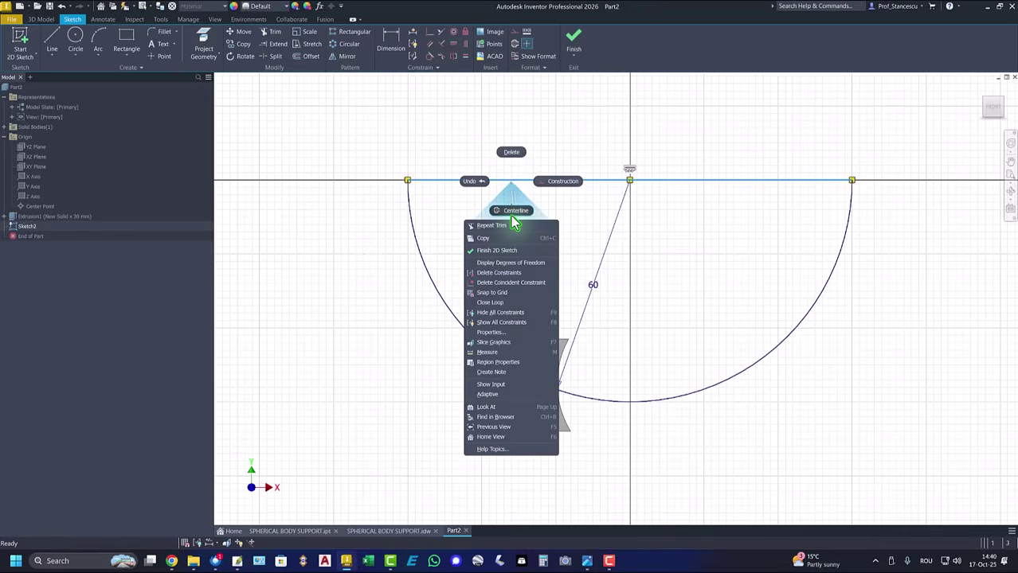
{"action": "left_click", "coordinate": [513, 211]}
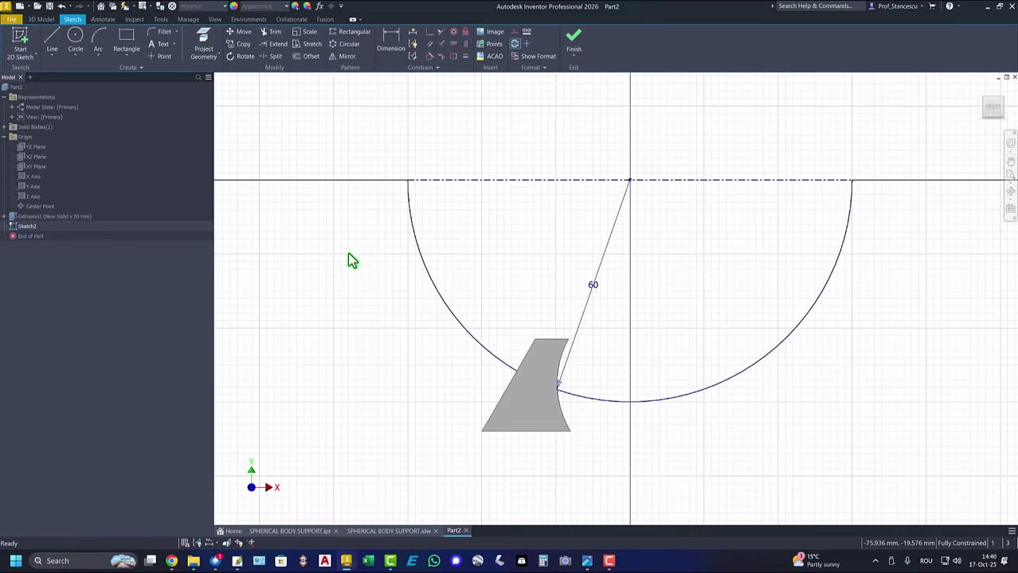
{"action": "left_click", "coordinate": [573, 40]}
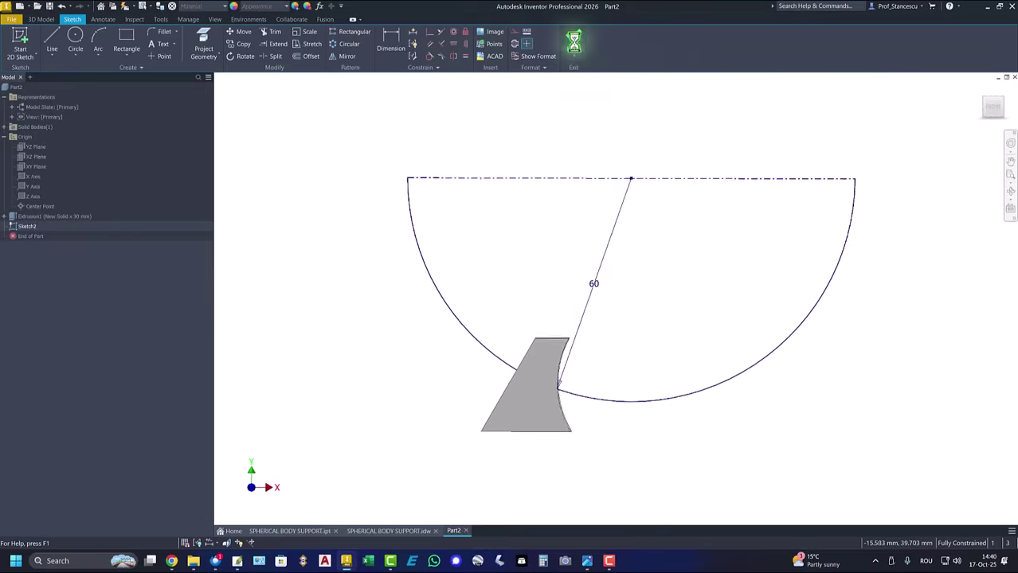
- Revolve the half-circle about its centerline as a Cut, creating Revolution1, then inspect it
{"action": "key", "text": "F6"}
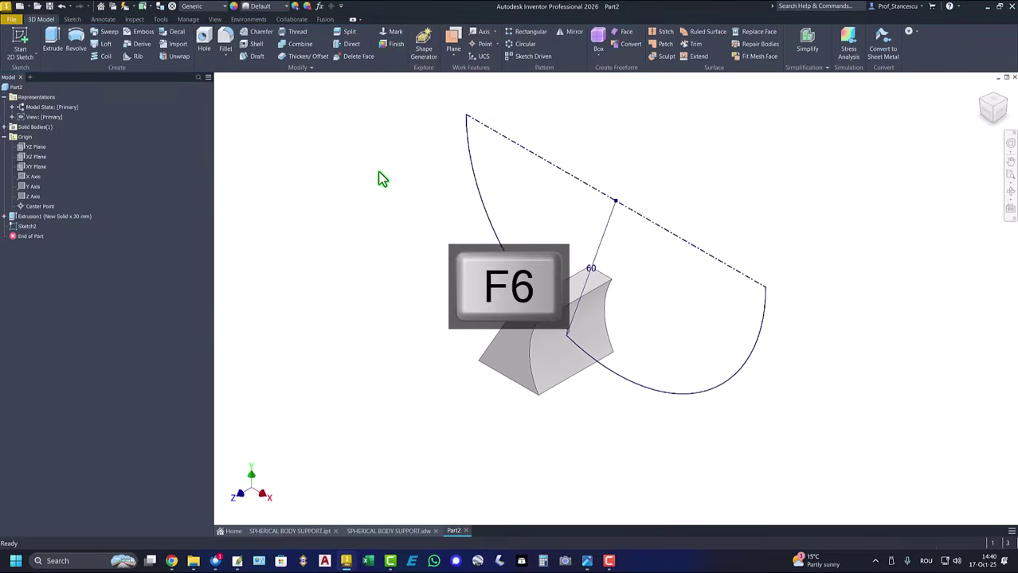
{"action": "left_click", "coordinate": [75, 41]}
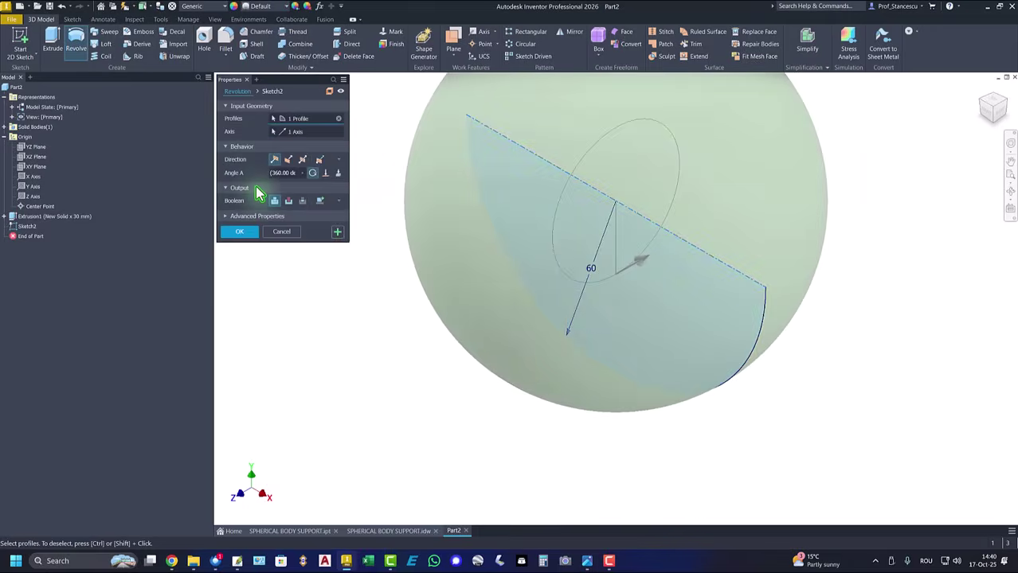
{"action": "left_click", "coordinate": [288, 201]}
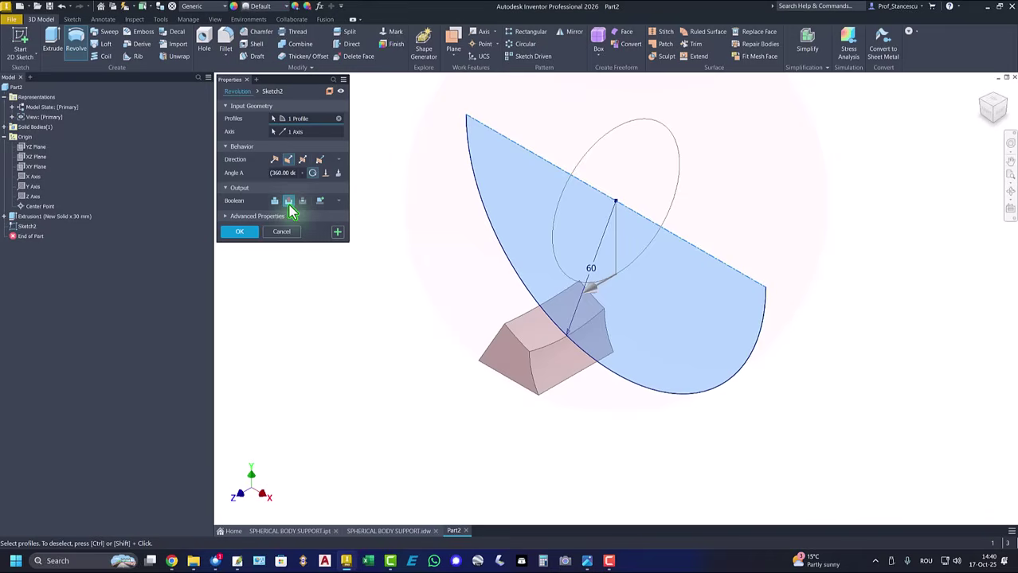
{"action": "left_click", "coordinate": [241, 232]}
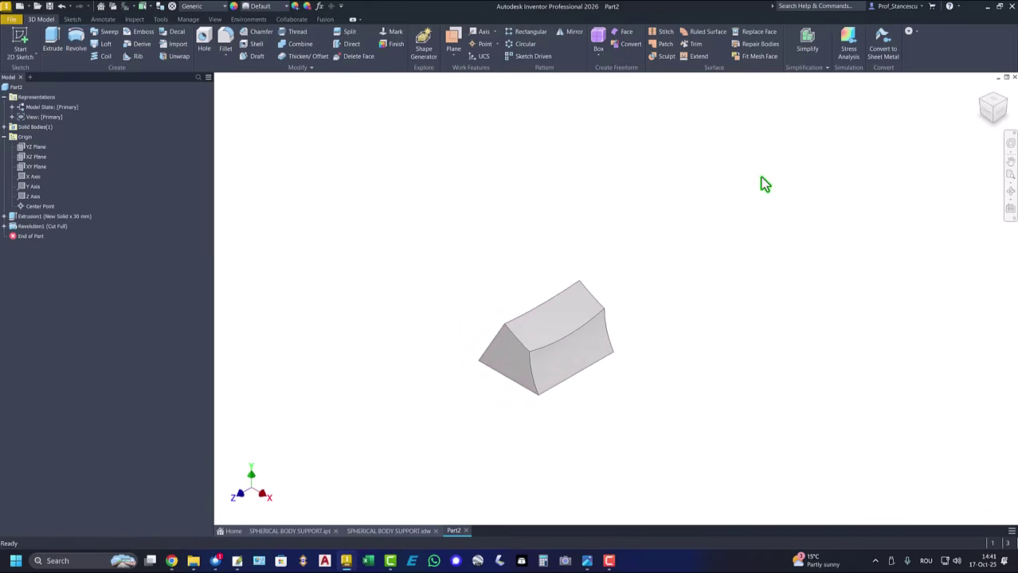
{"action": "middle_click_drag", "start_coordinate": [755, 177], "coordinate": [649, 397], "text": "shift"}
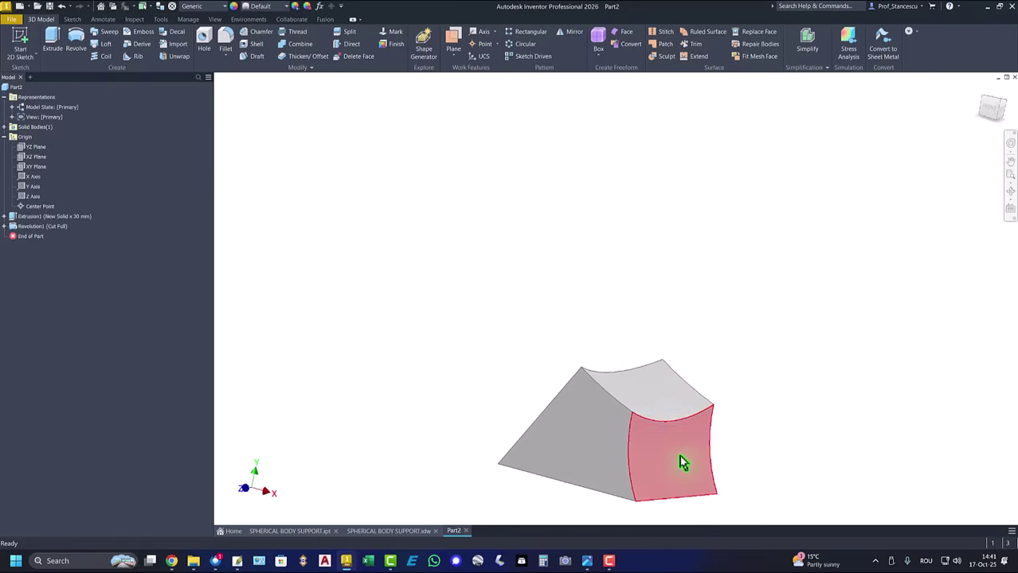
{"action": "key", "text": "F6"}
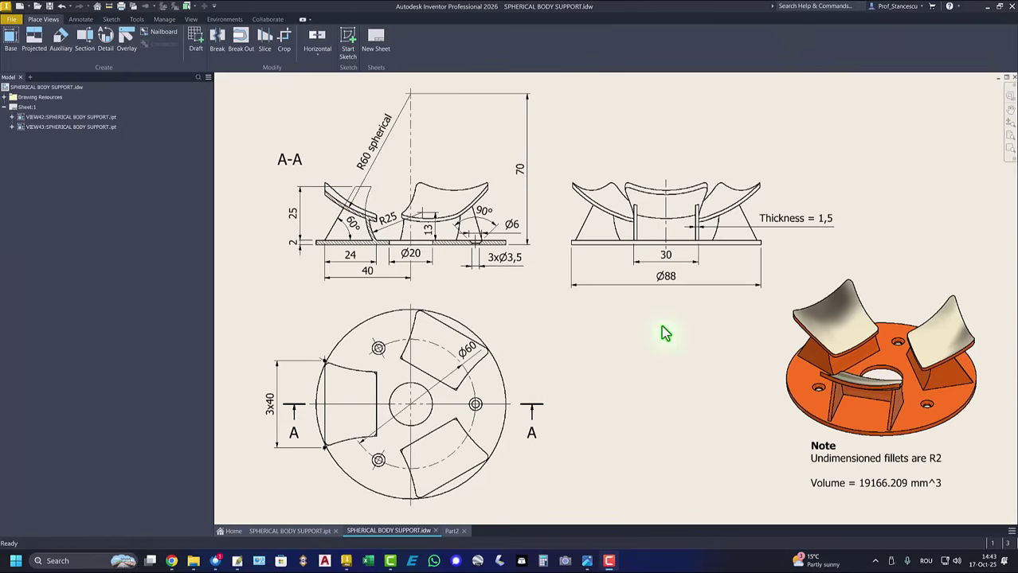
{"action": "left_click", "coordinate": [773, 231]}
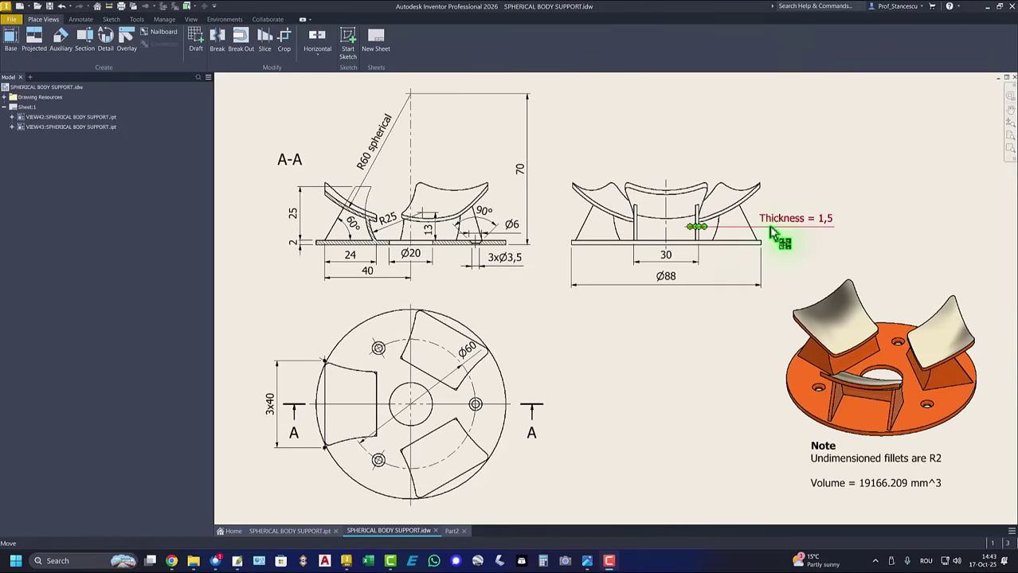
{"action": "left_click", "coordinate": [766, 271]}
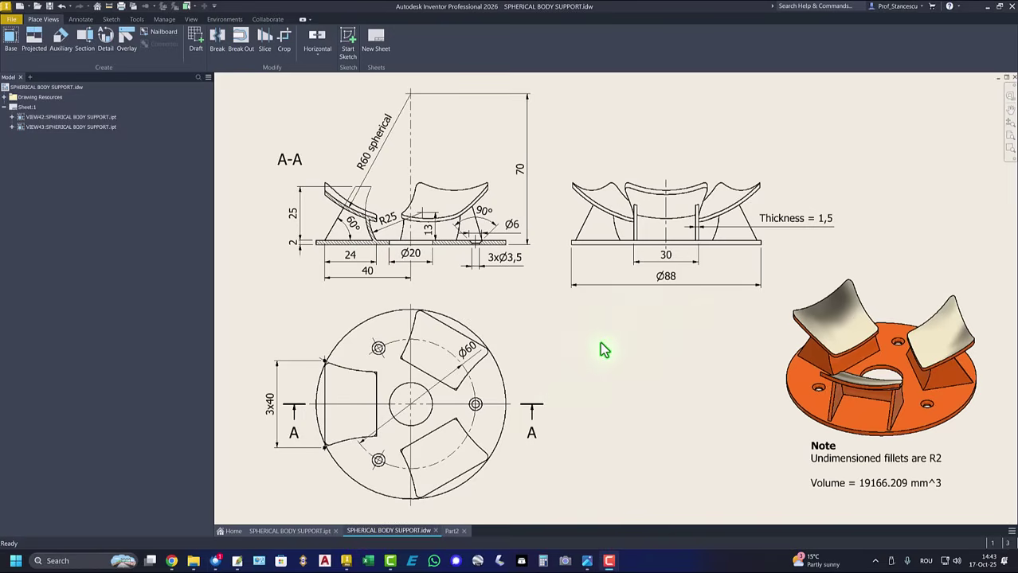
{"action": "key", "text": "ctrl+Tab"}
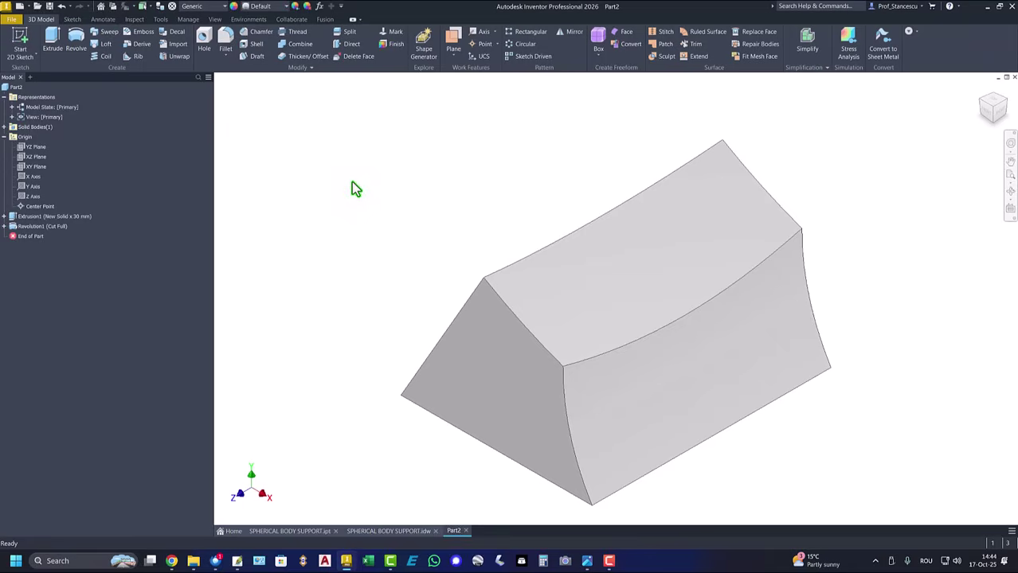
- Shell the block at 1 mm thickness, removing the front and bottom faces
{"action": "left_click", "coordinate": [251, 46]}
{"action": "middle_click_drag", "start_coordinate": [386, 155], "coordinate": [557, 380], "text": "shift"}
{"action": "left_click", "coordinate": [535, 288]}
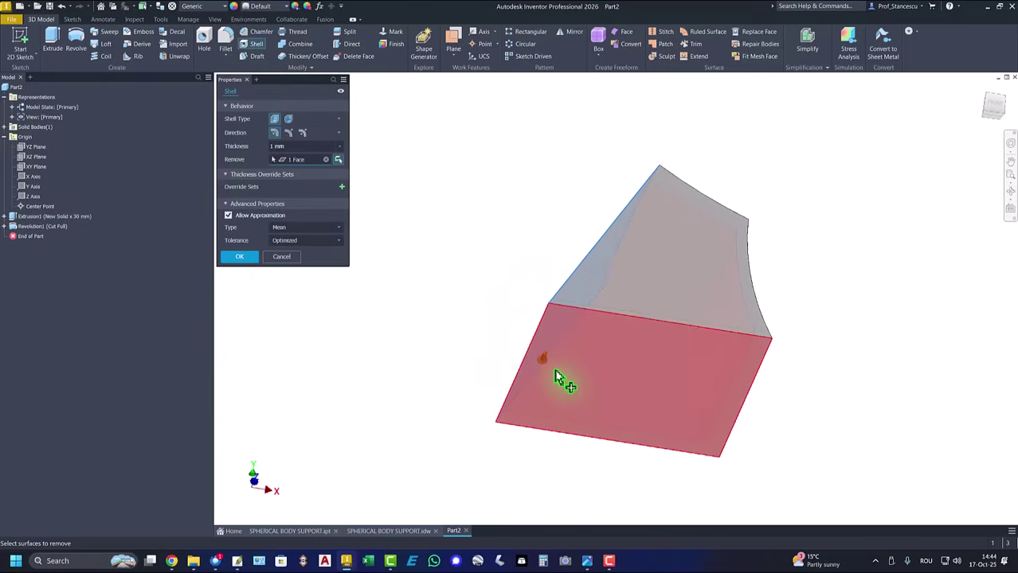
{"action": "left_click", "coordinate": [558, 380]}
{"action": "left_click", "coordinate": [239, 257]}
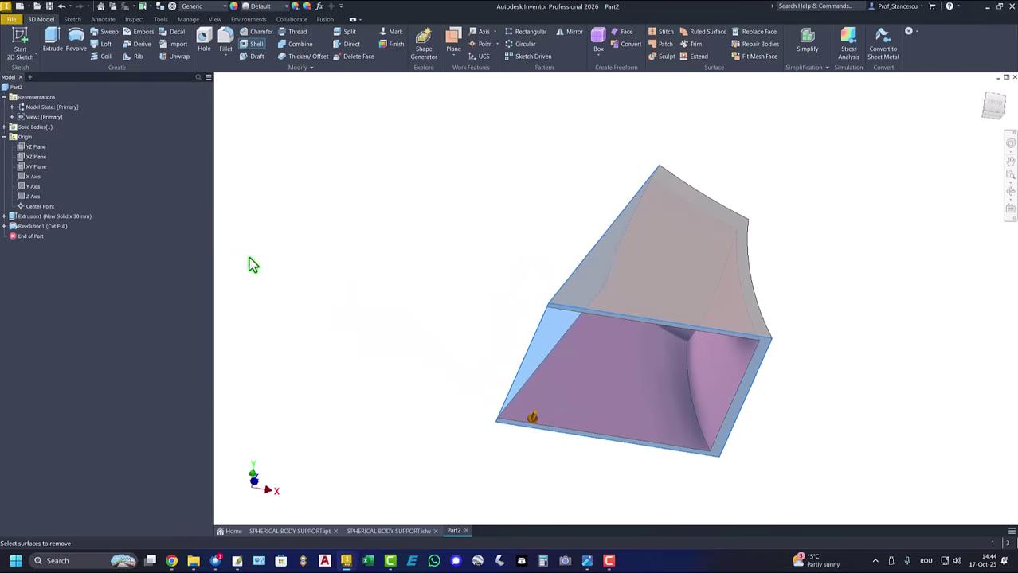
{"action": "key", "text": "F6"}
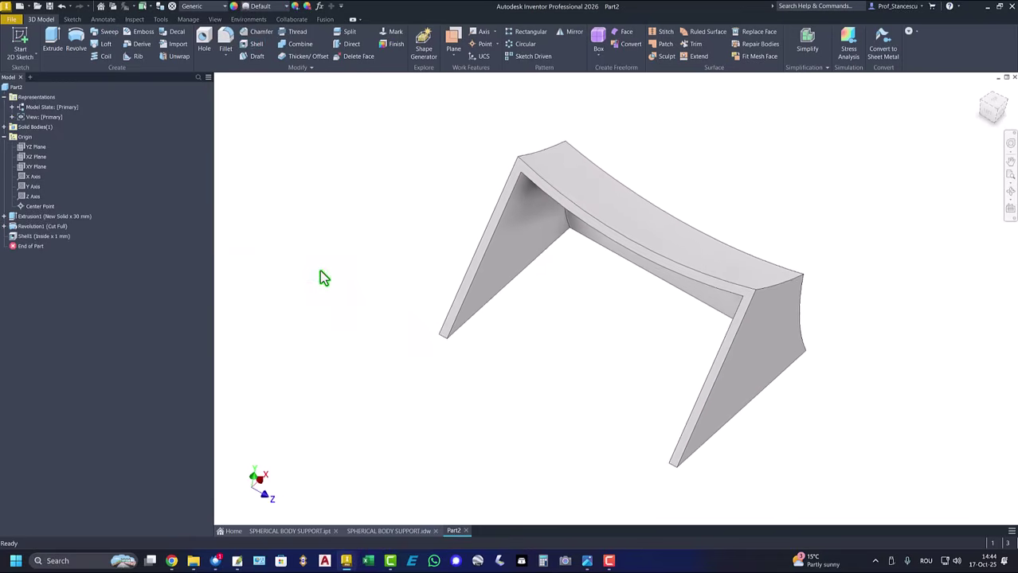
{"action": "middle_click_drag", "start_coordinate": [319, 269], "coordinate": [321, 236], "text": "shift"}
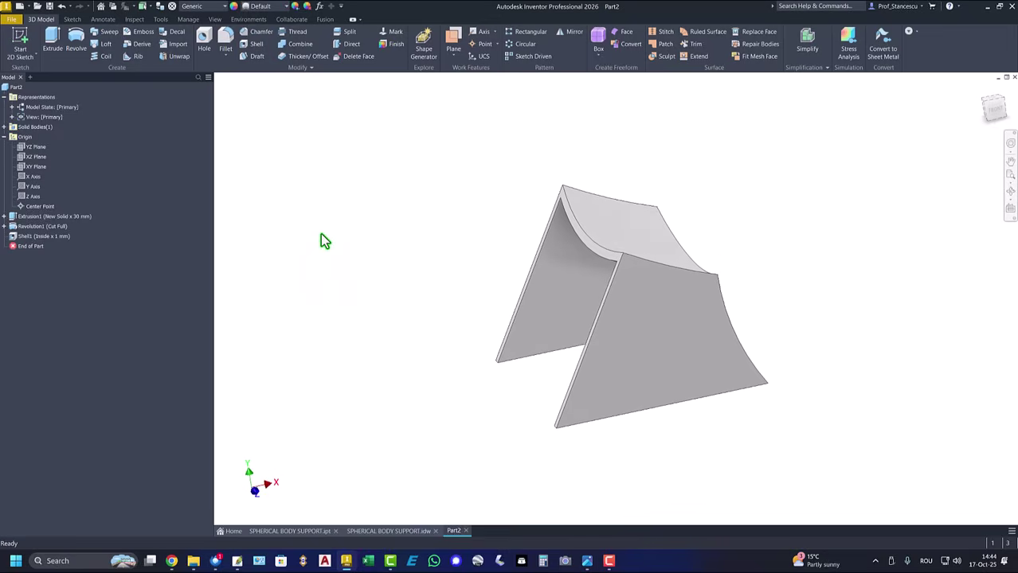
- Edit Shell1 to change its wall thickness to 1.5 mm
{"action": "middle_click_drag", "start_coordinate": [230, 239], "coordinate": [259, 247], "text": "shift"}
{"action": "double_click", "coordinate": [25, 236]}
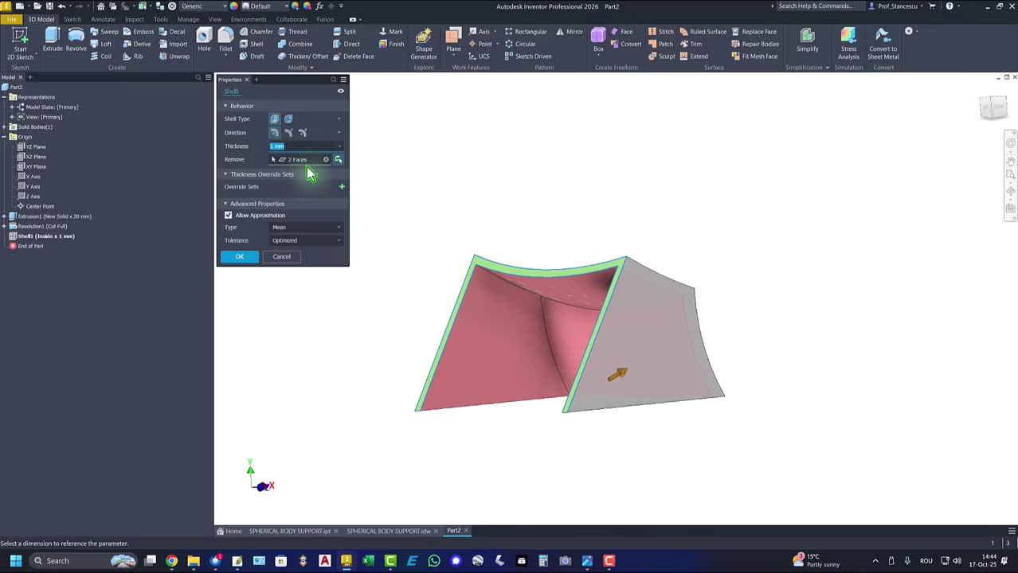
{"action": "type", "text": "1,5"}
{"action": "key", "text": "Return"}
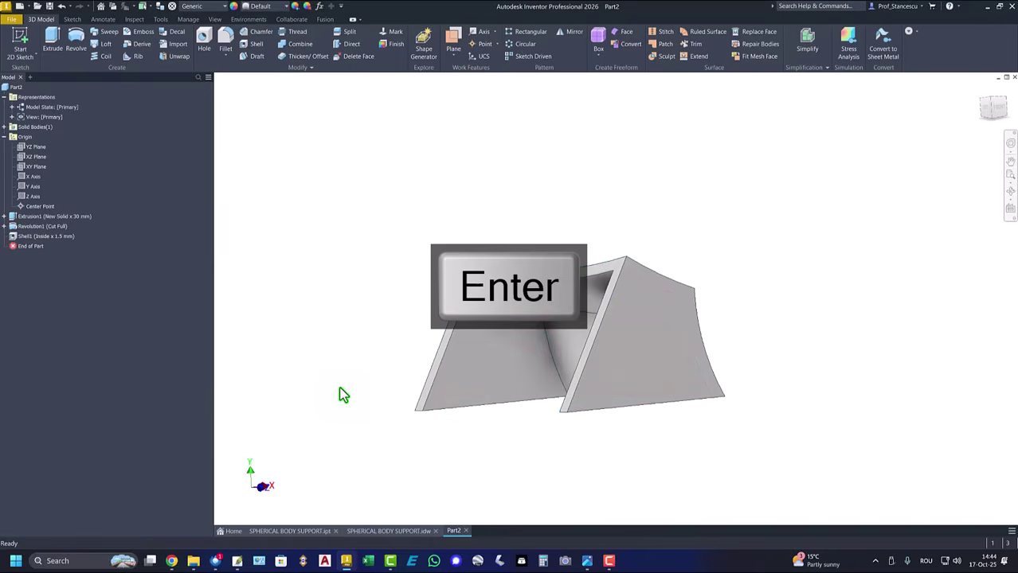
{"action": "key", "text": "F6"}
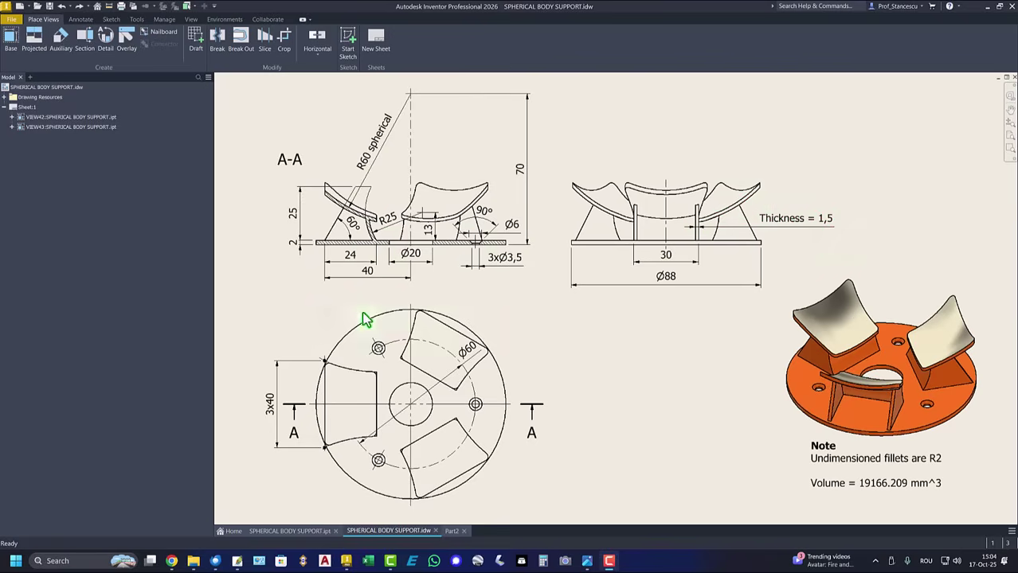
- Return to Part2 from the drawing and create Sketch3 on the XY Plane
{"action": "key", "text": "ctrl+Tab"}
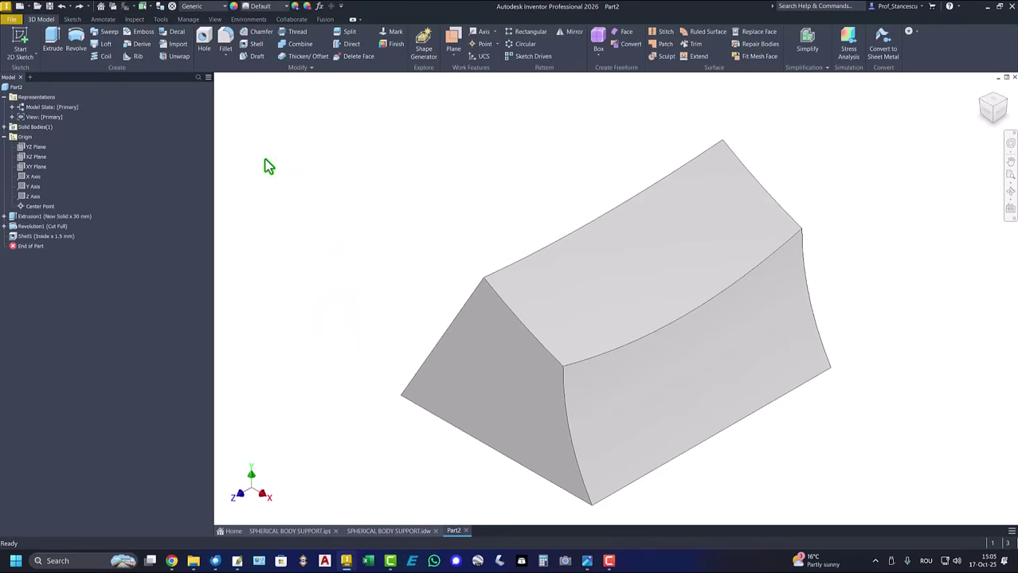
{"action": "left_click", "coordinate": [35, 166]}
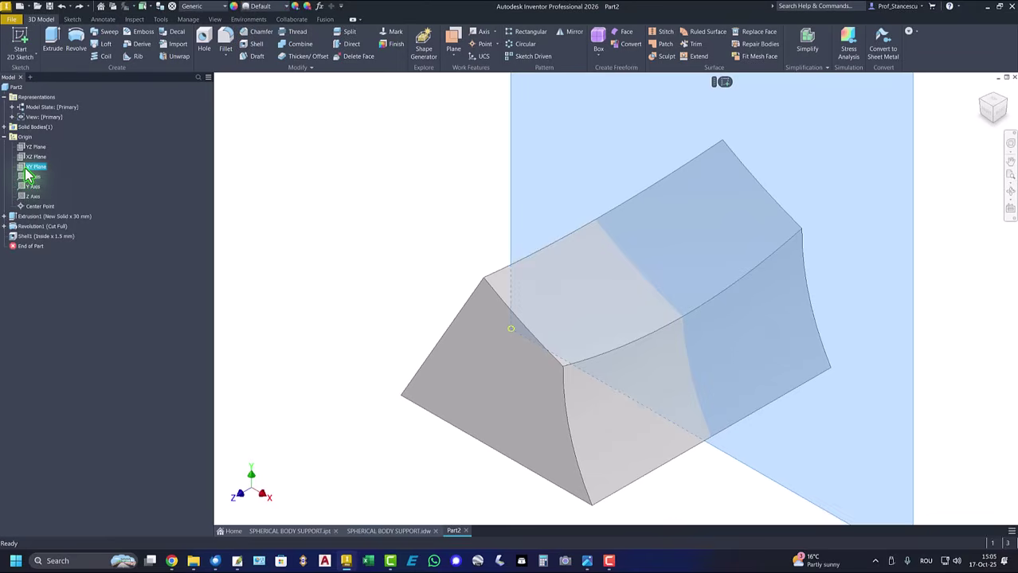
{"action": "left_click", "coordinate": [722, 84]}
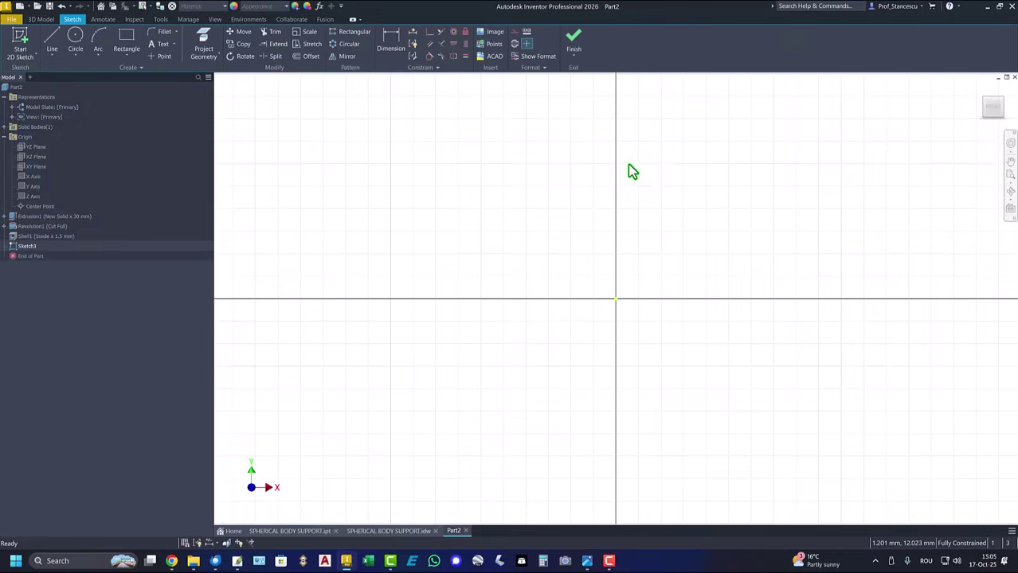
- Fit the view and expand Revolution1 in the browser to expose Sketch2
{"action": "key", "text": "Home"}
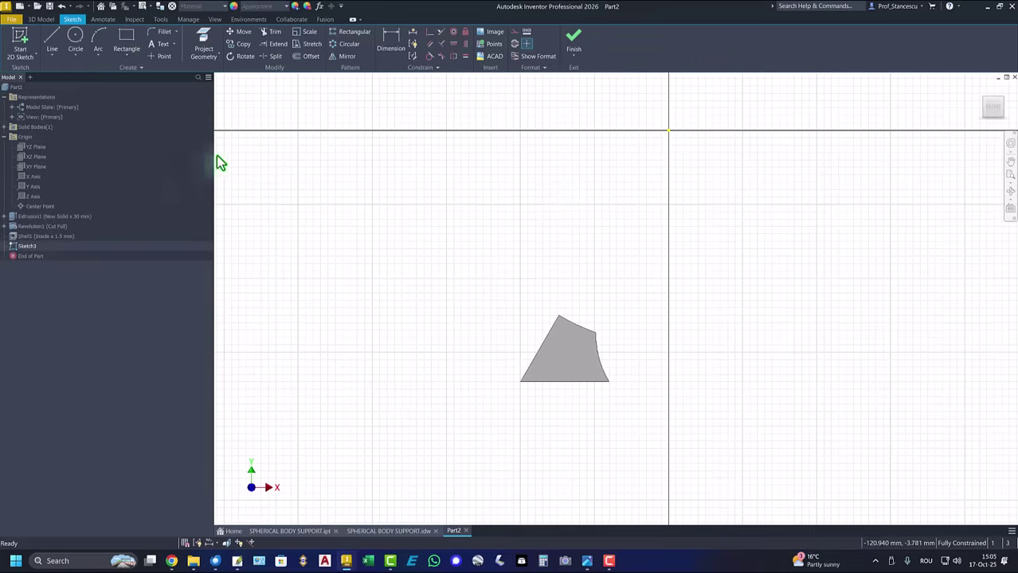
{"action": "left_click", "coordinate": [5, 226]}
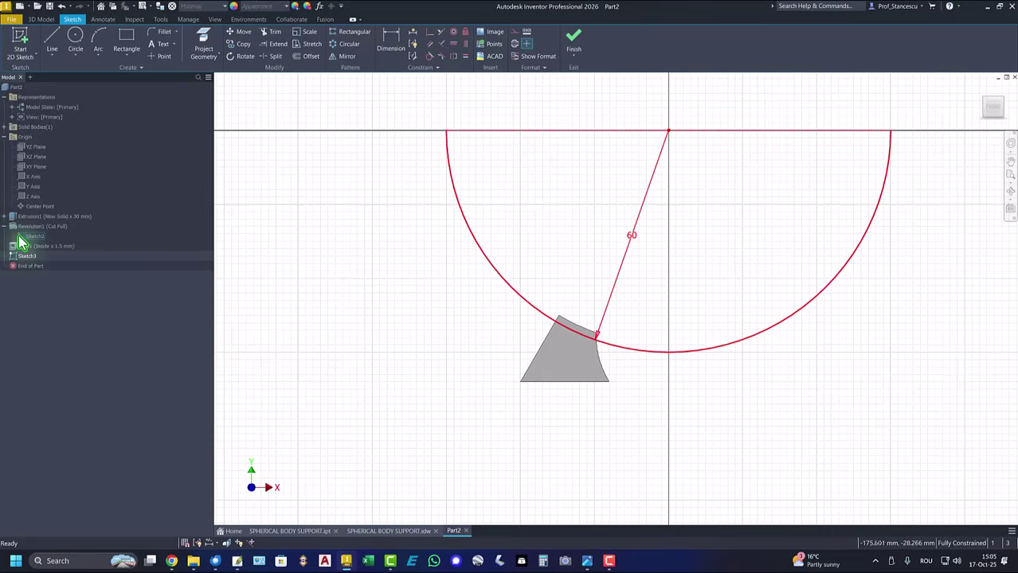
{"action": "left_click", "coordinate": [22, 240]}
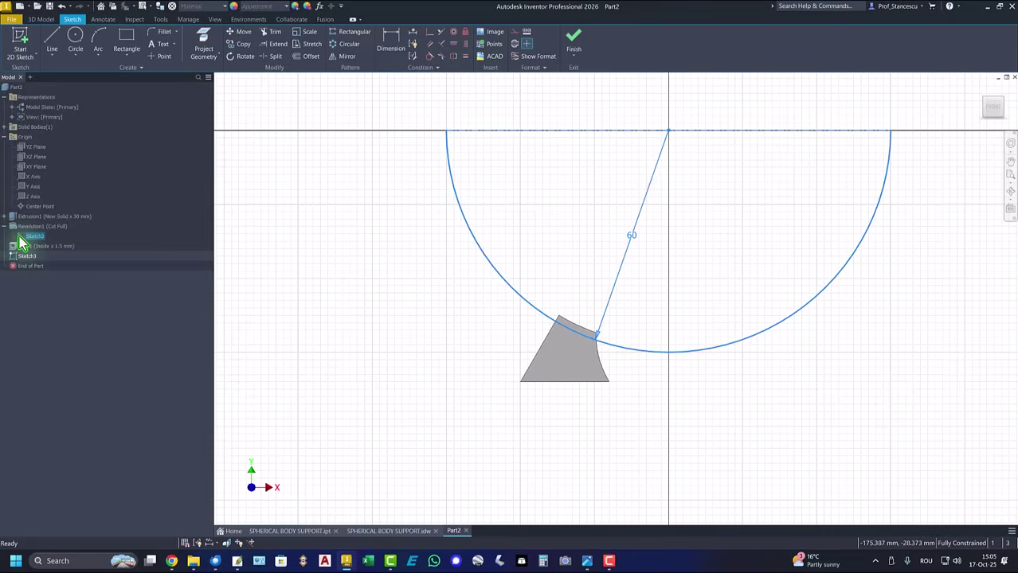
{"action": "right_click", "coordinate": [22, 240]}
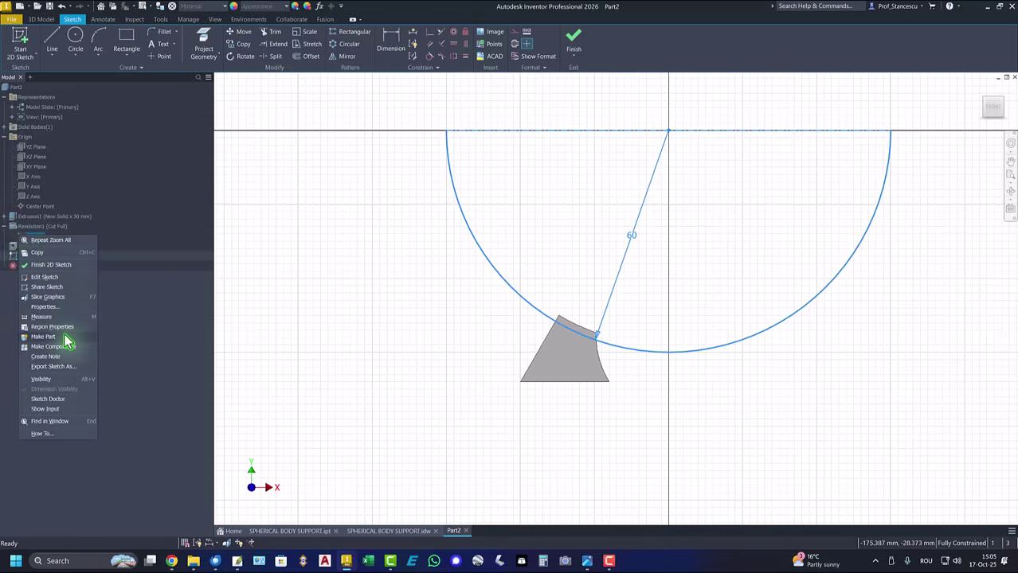
{"action": "left_click", "coordinate": [439, 257]}
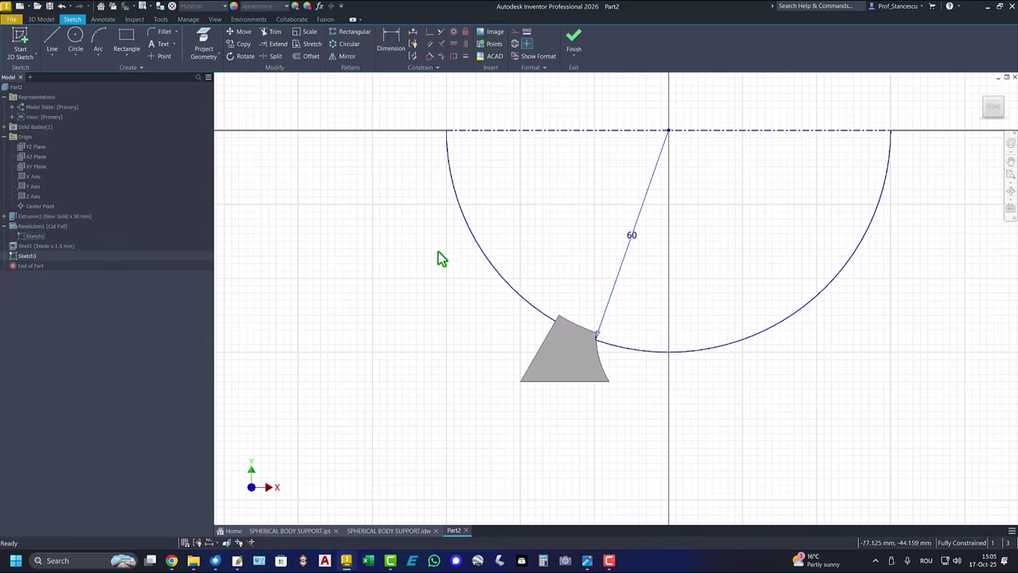
- Project Sketch2's R60 semicircle and top line into Sketch3, then hide Sketch2
{"action": "left_click", "coordinate": [204, 43]}
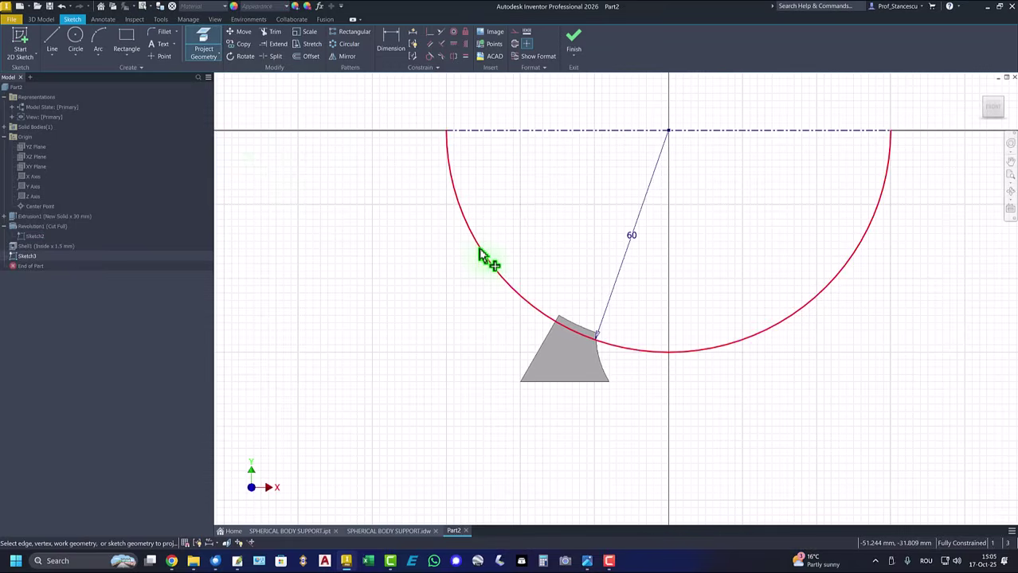
{"action": "left_click", "coordinate": [521, 131]}
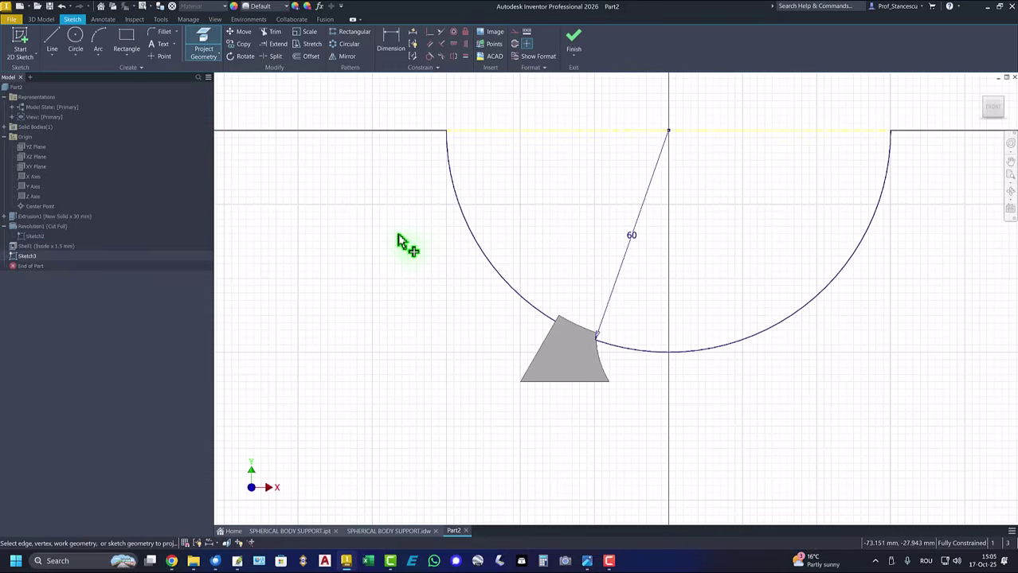
{"action": "right_click", "coordinate": [401, 243]}
{"action": "left_click", "coordinate": [419, 232]}
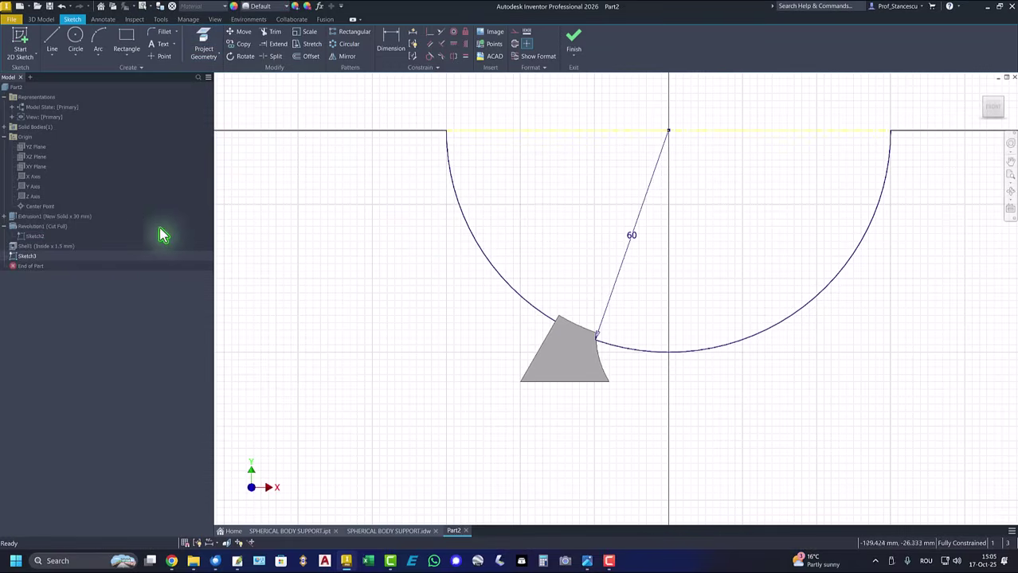
{"action": "right_click", "coordinate": [22, 239]}
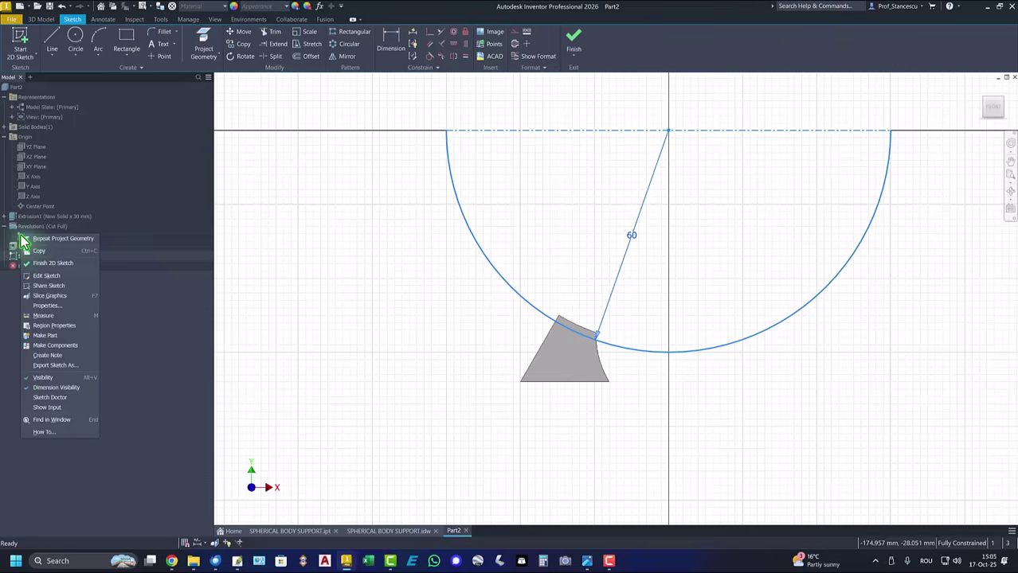
{"action": "left_click", "coordinate": [42, 379]}
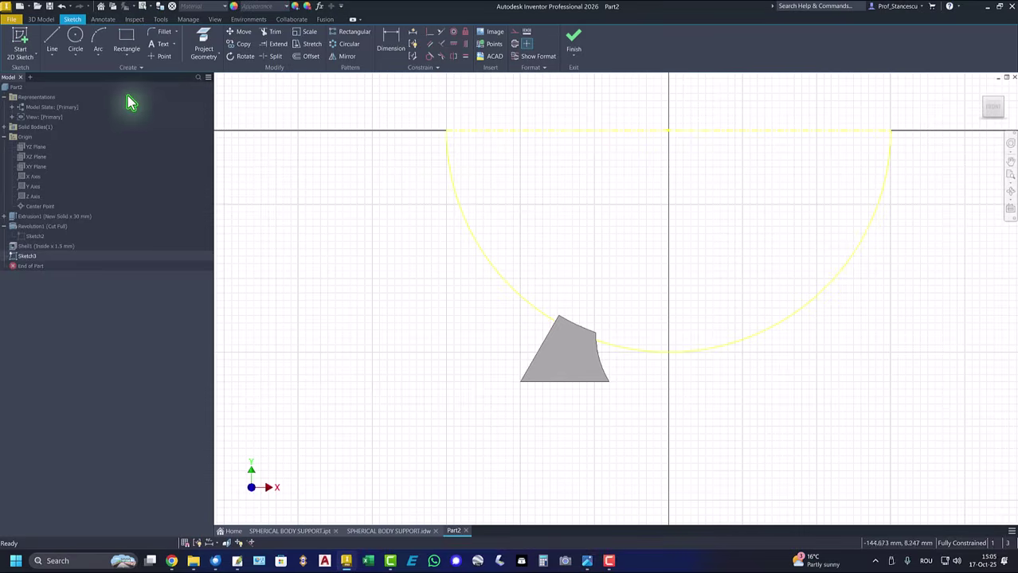
- Offset the projected arc and line outward by 1.5 mm, then delete the offset top line
{"action": "left_click", "coordinate": [311, 57]}
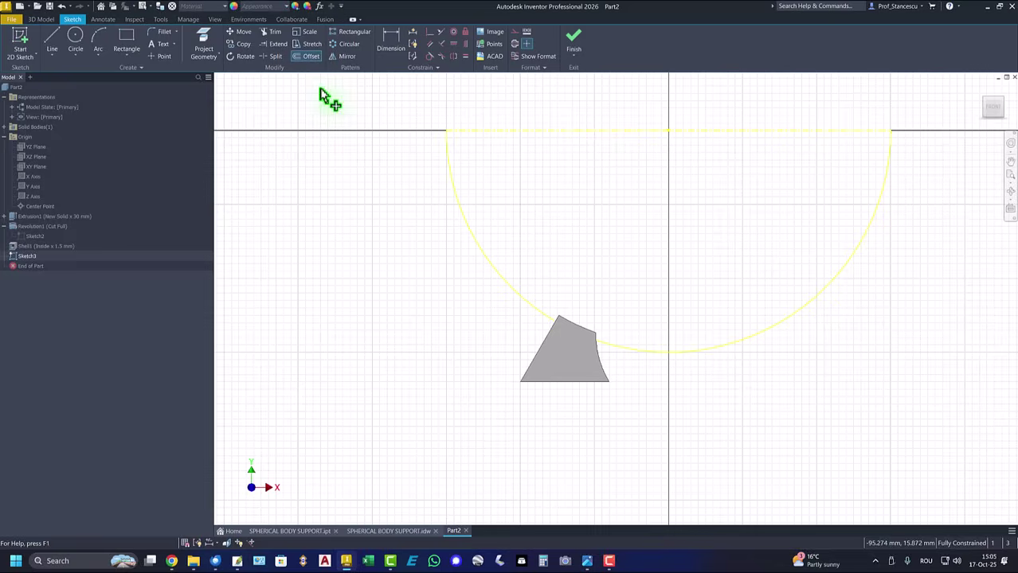
{"action": "left_click", "coordinate": [459, 215]}
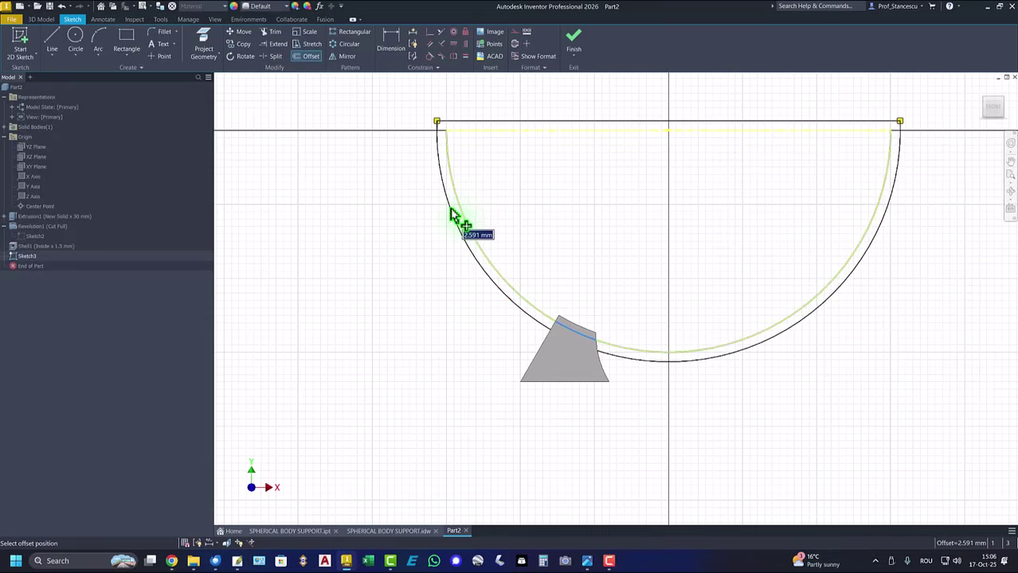
{"action": "key", "text": "Return"}
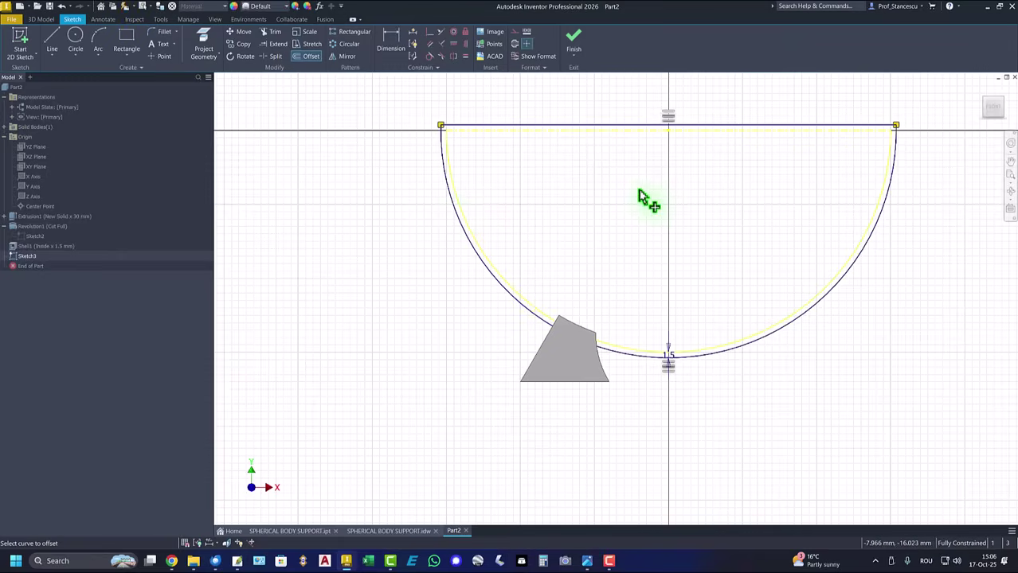
{"action": "key", "text": "Escape"}
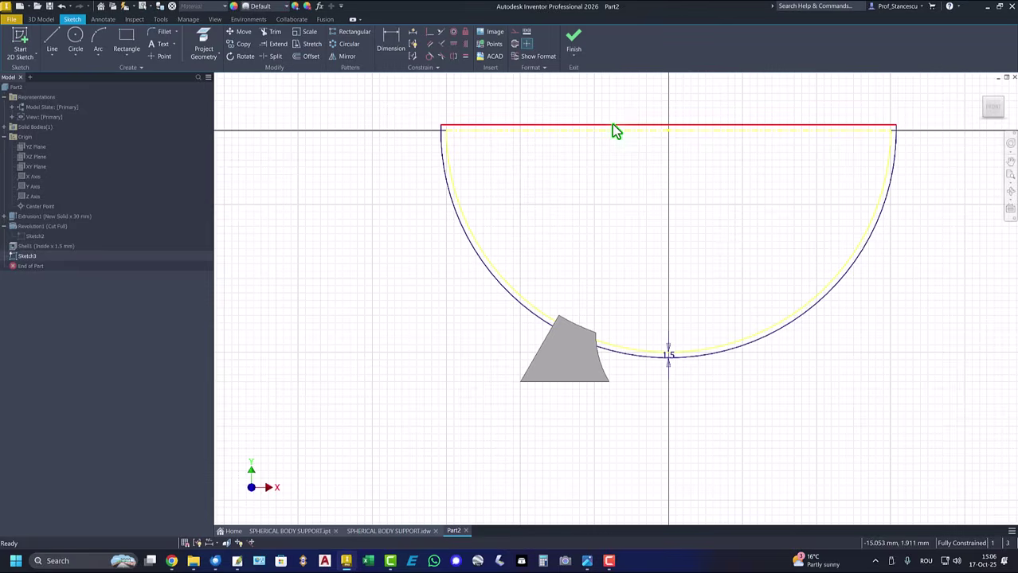
{"action": "left_click", "coordinate": [613, 126]}
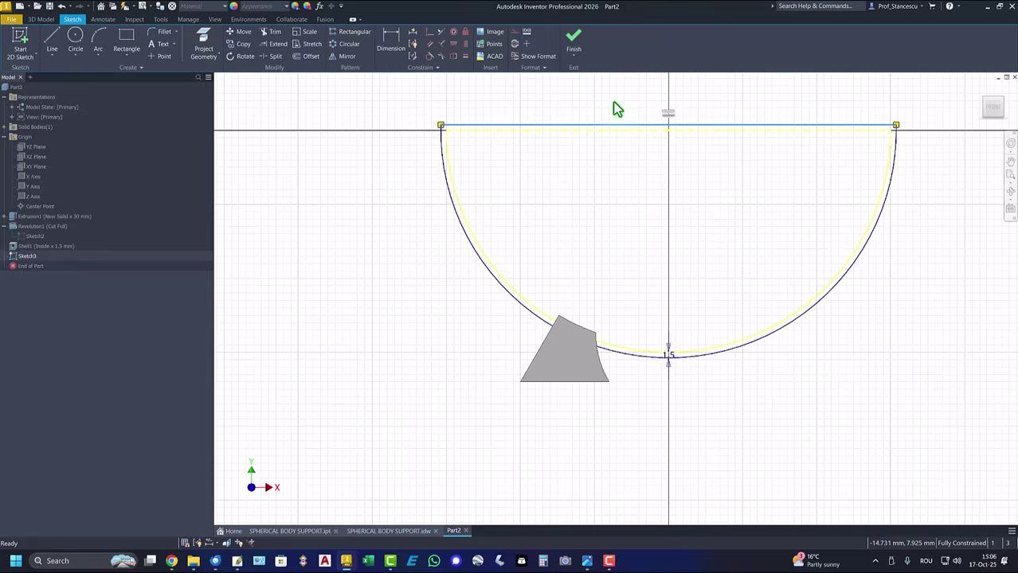
{"action": "key", "text": "Delete"}
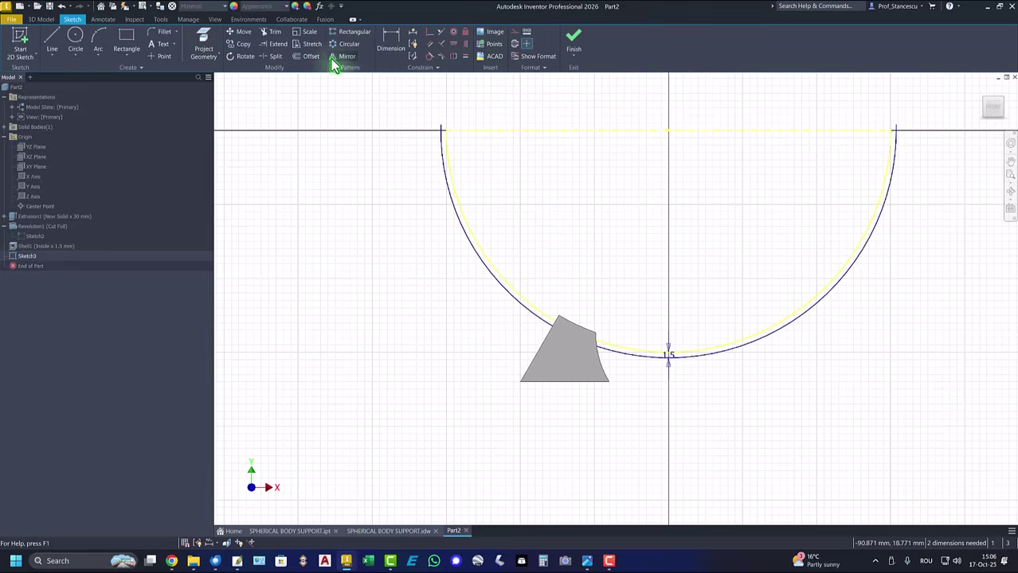
- Trim the outer arc's overshoot beyond the top line at its ends
{"action": "left_click", "coordinate": [273, 31]}
{"action": "scroll", "coordinate": [502, 124], "scroll_direction": "up", "scroll_amount": 3}
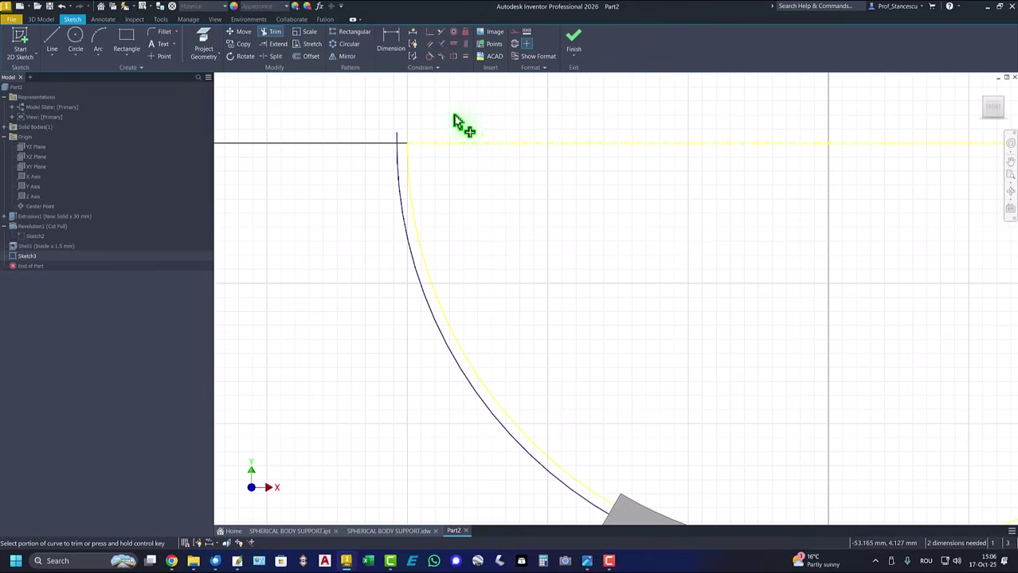
{"action": "key", "text": "F2"}
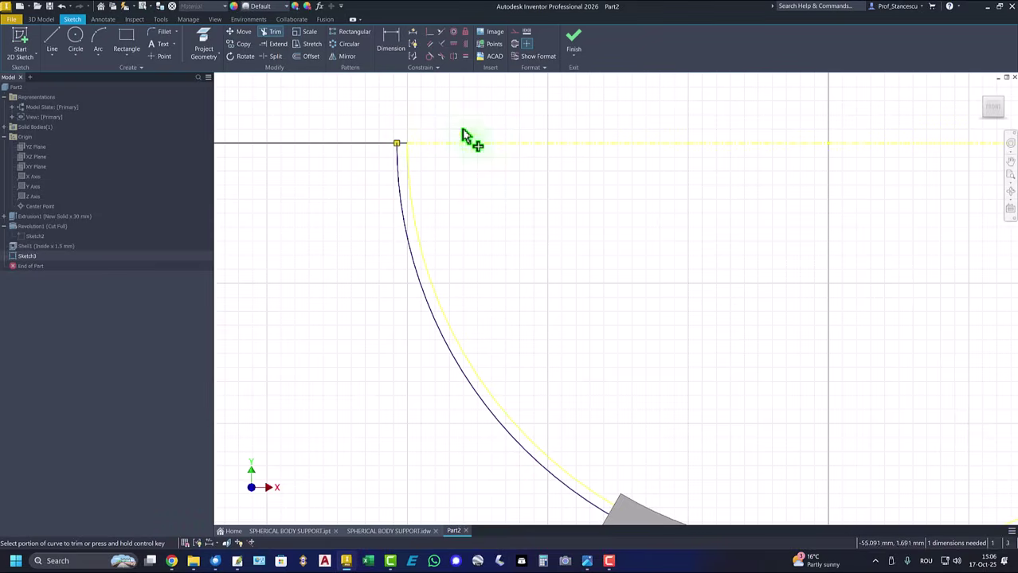
{"action": "mouse_move", "coordinate": [780, 168]}
{"action": "left_mouse_down"}
{"action": "mouse_move", "coordinate": [533, 177]}
{"action": "mouse_move", "coordinate": [598, 189]}
{"action": "left_mouse_up"}
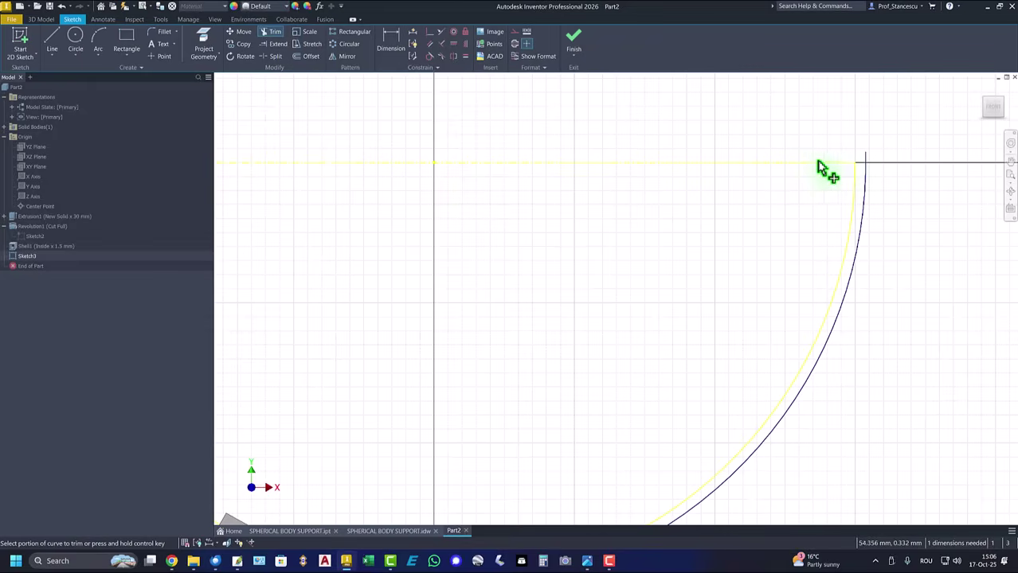
{"action": "left_click", "coordinate": [868, 157]}
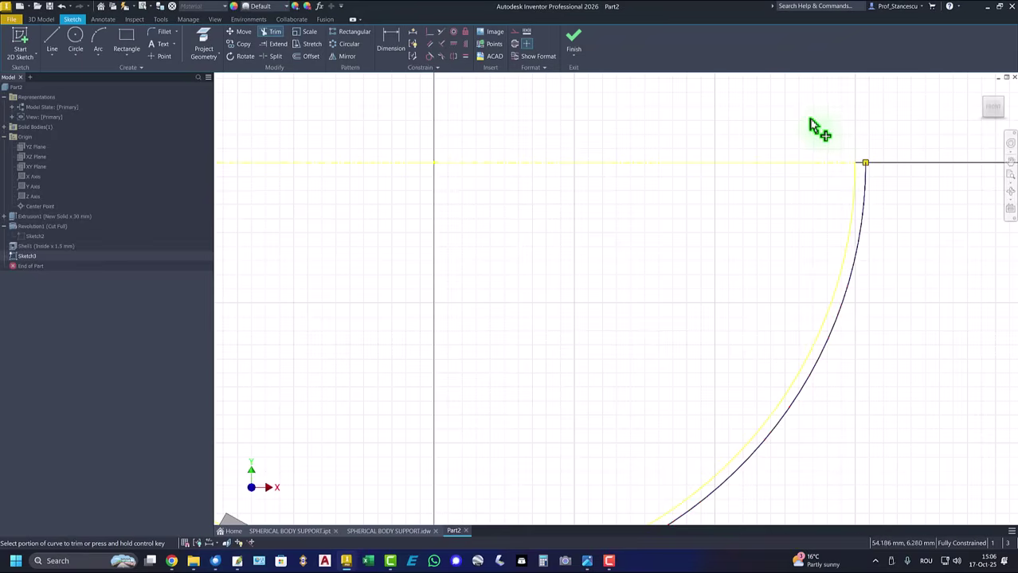
{"action": "left_click", "coordinate": [51, 41]}
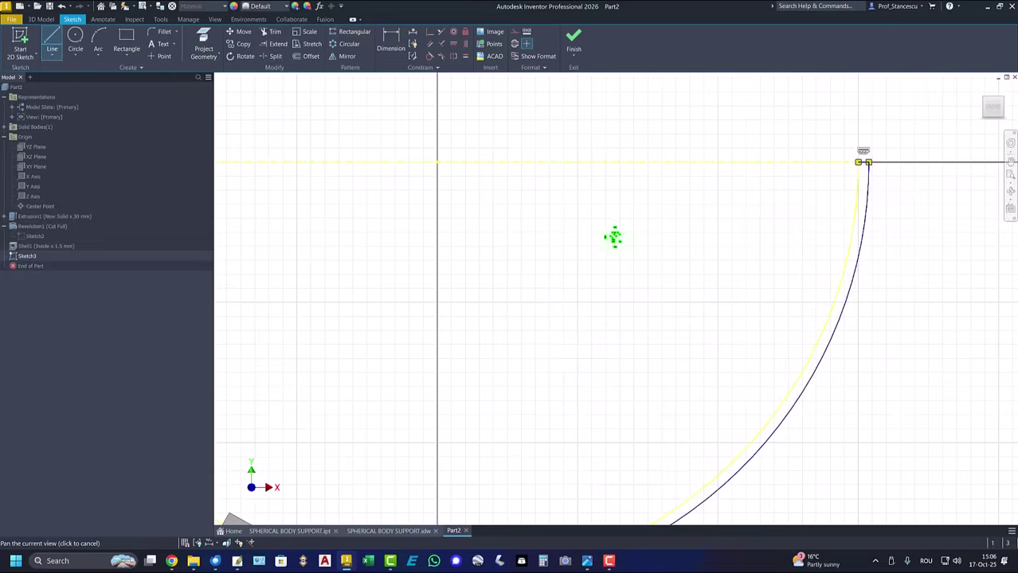
{"action": "middle_click_drag", "start_coordinate": [274, 236], "coordinate": [609, 236]}
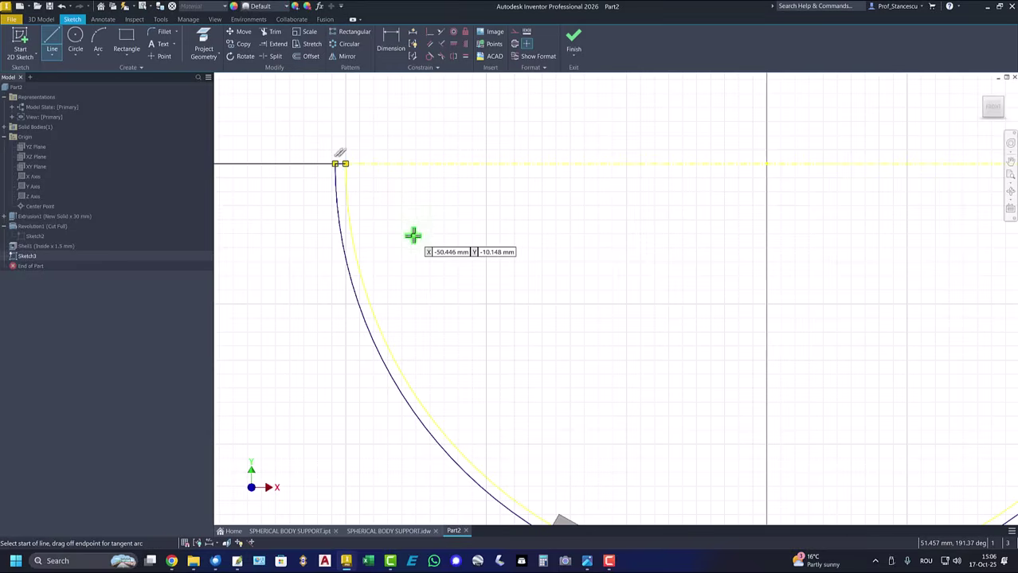
{"action": "right_click", "coordinate": [515, 130]}
{"action": "left_click", "coordinate": [557, 131]}
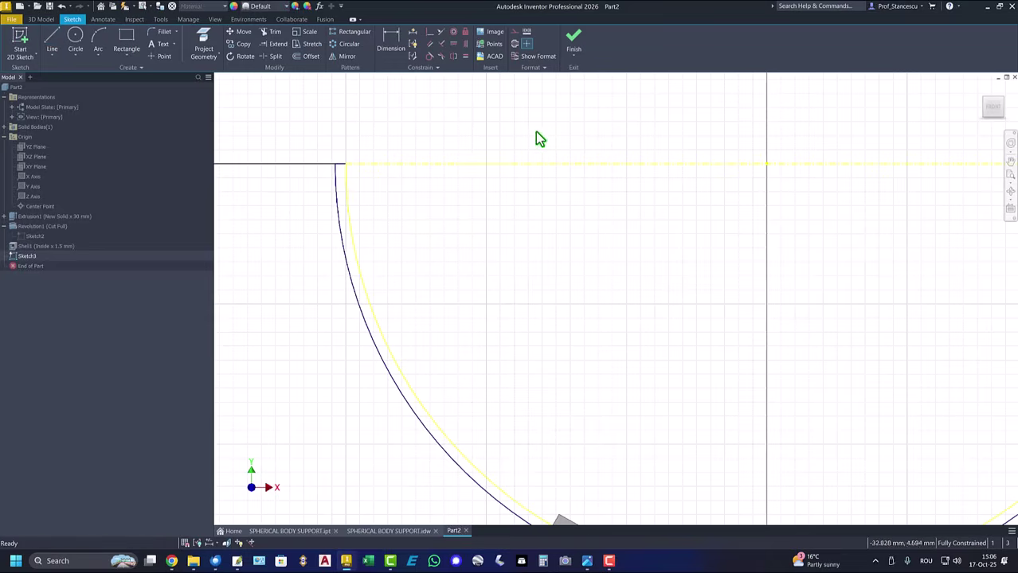
- Revolve Sketch3's thin arc profile 180° about the axis line as a flipped-direction cut
{"action": "left_click", "coordinate": [573, 40]}
{"action": "key", "text": "F6"}
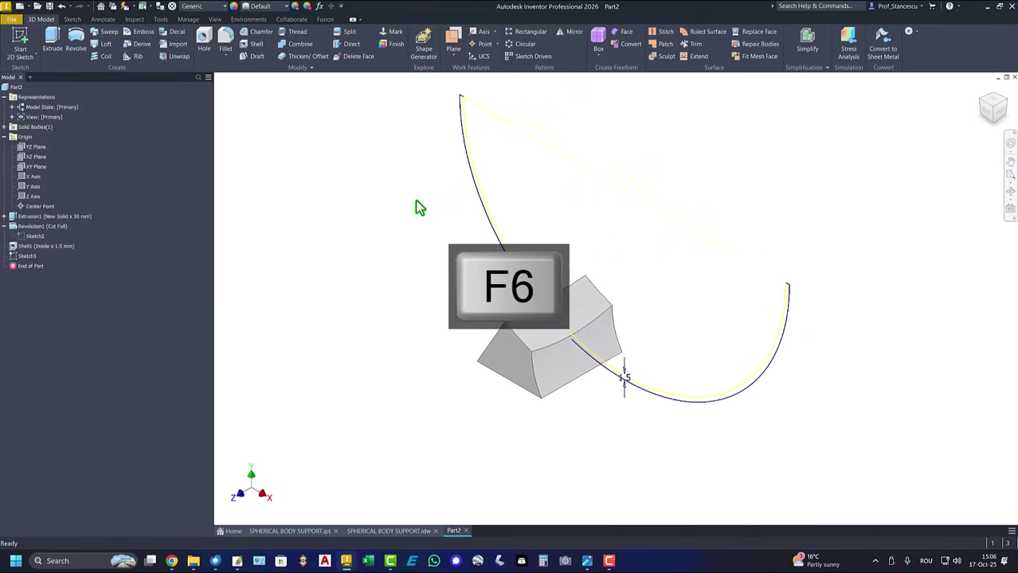
{"action": "left_click", "coordinate": [71, 49]}
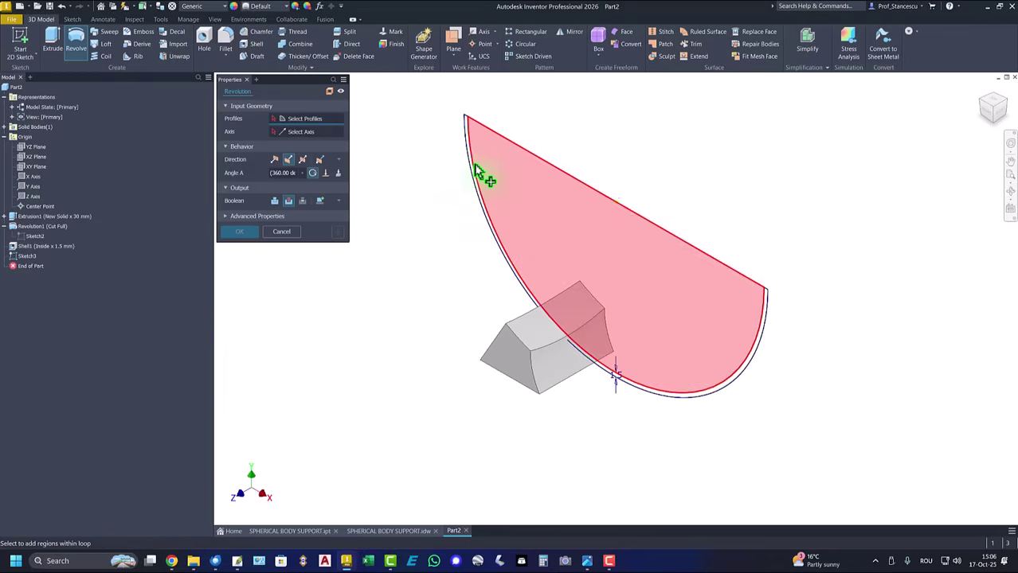
{"action": "scroll", "coordinate": [475, 169], "scroll_direction": "up", "scroll_amount": 3}
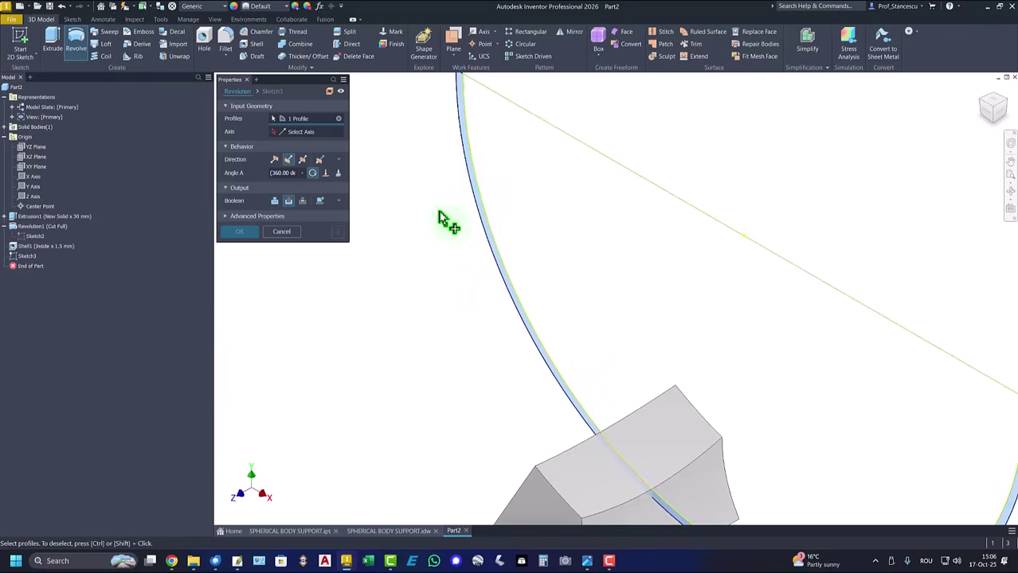
{"action": "scroll", "coordinate": [444, 218], "scroll_direction": "down", "scroll_amount": 4}
{"action": "left_click", "coordinate": [295, 140]}
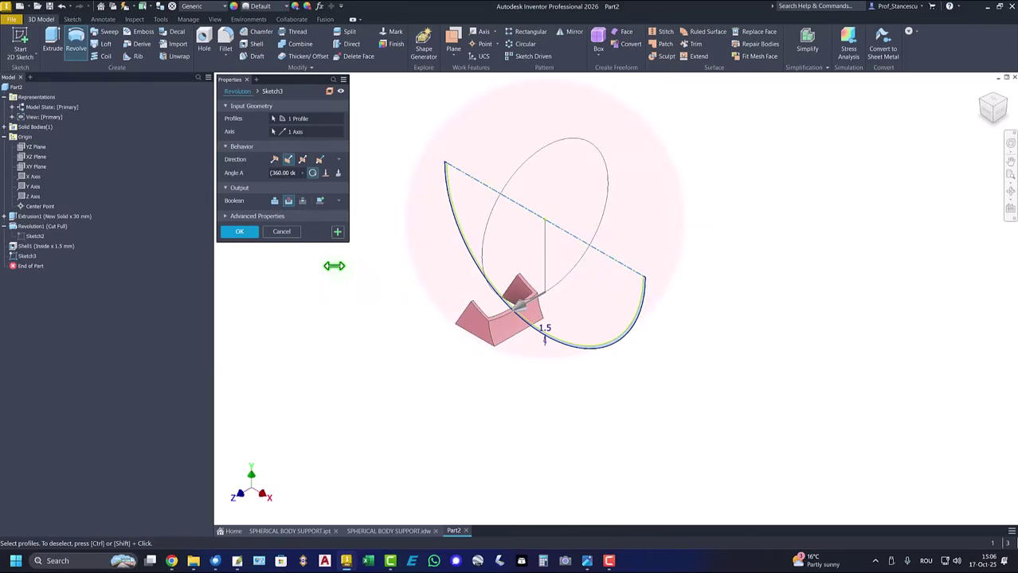
{"action": "left_click", "coordinate": [296, 174]}
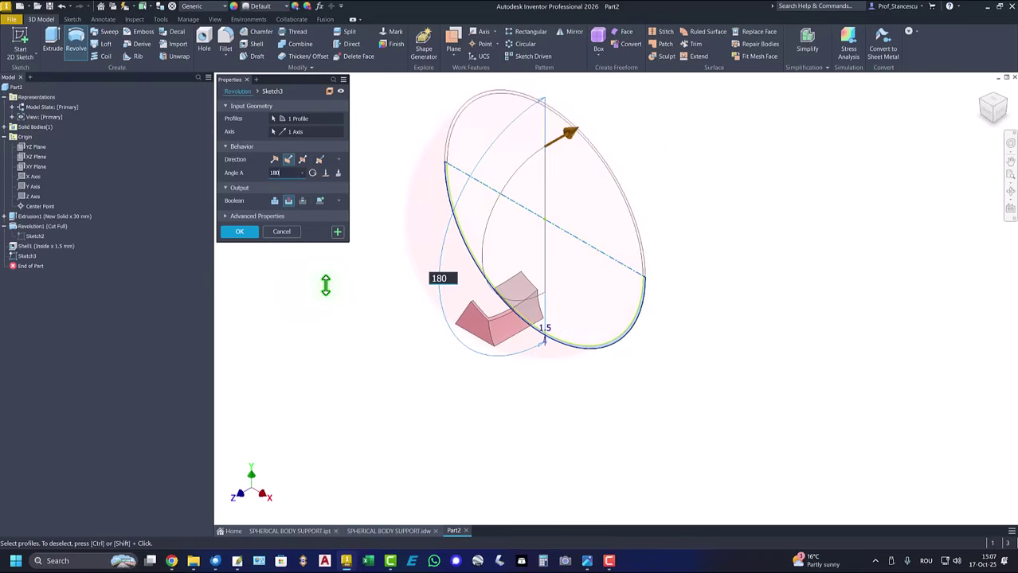
{"action": "left_click", "coordinate": [303, 161]}
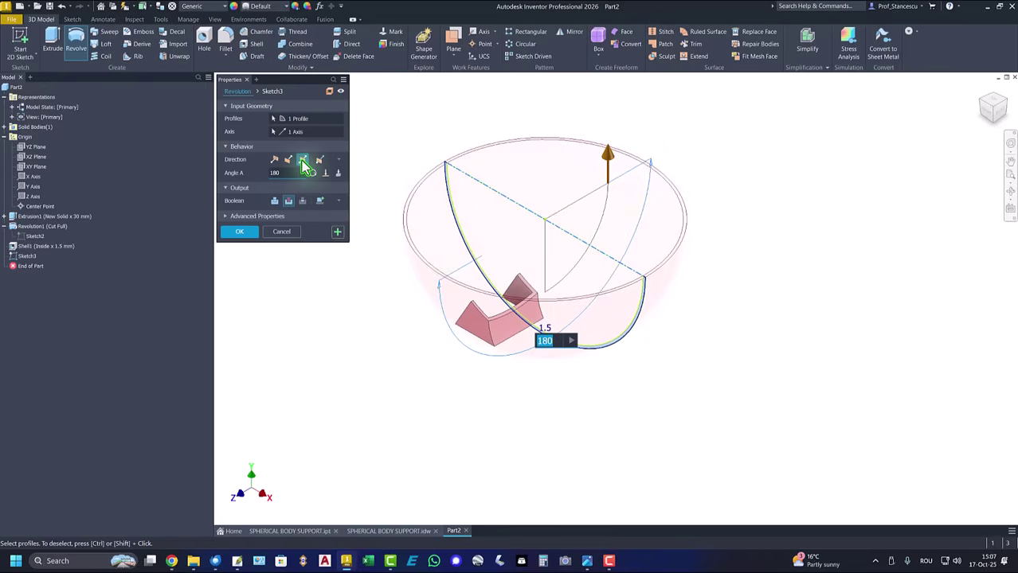
{"action": "left_click", "coordinate": [240, 236]}
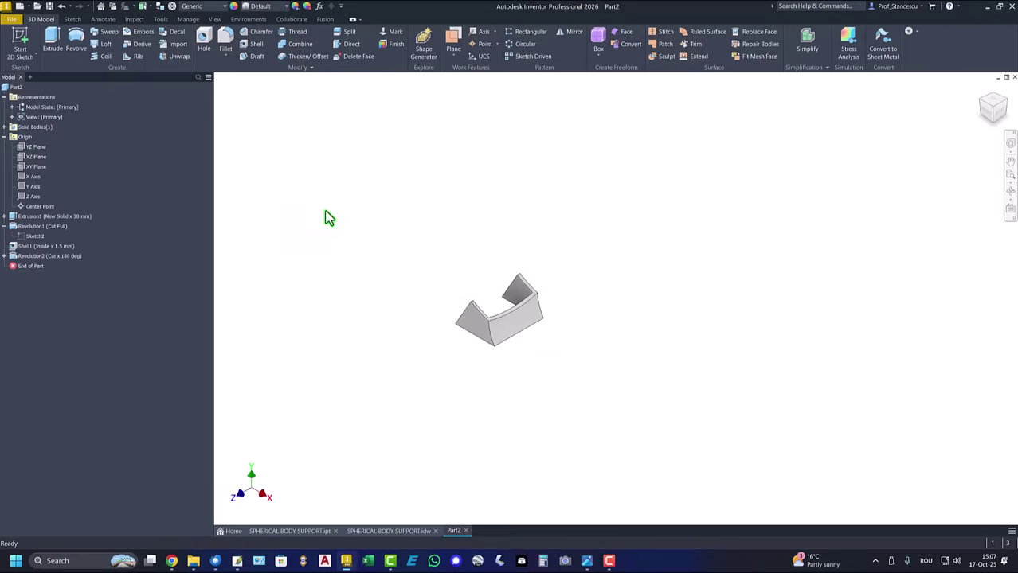
- Edit Revolution2 so its Boolean is Join instead of Cut, then return to Home view
{"action": "double_click", "coordinate": [13, 257]}
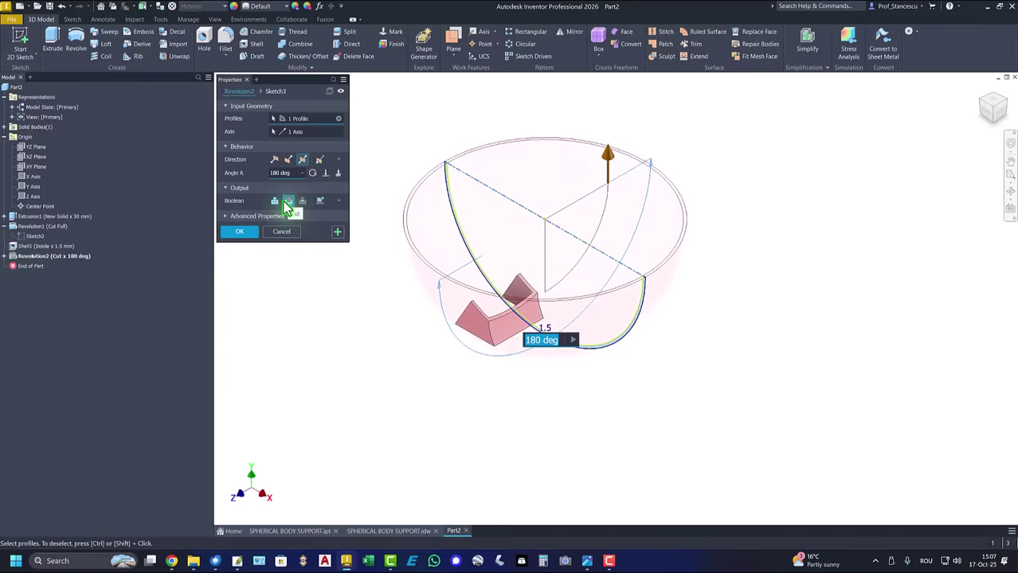
{"action": "left_click", "coordinate": [274, 201]}
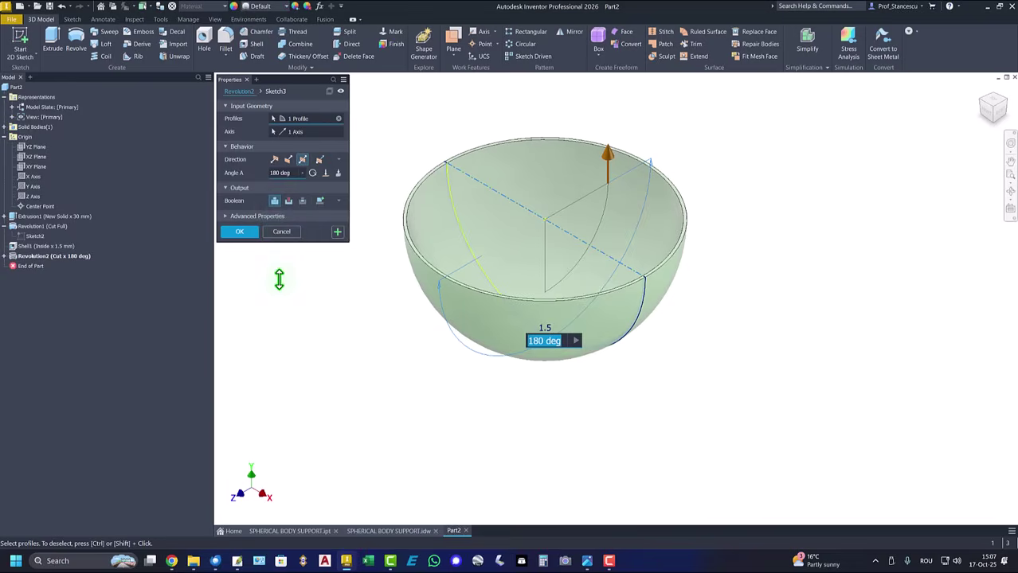
{"action": "left_click", "coordinate": [240, 233]}
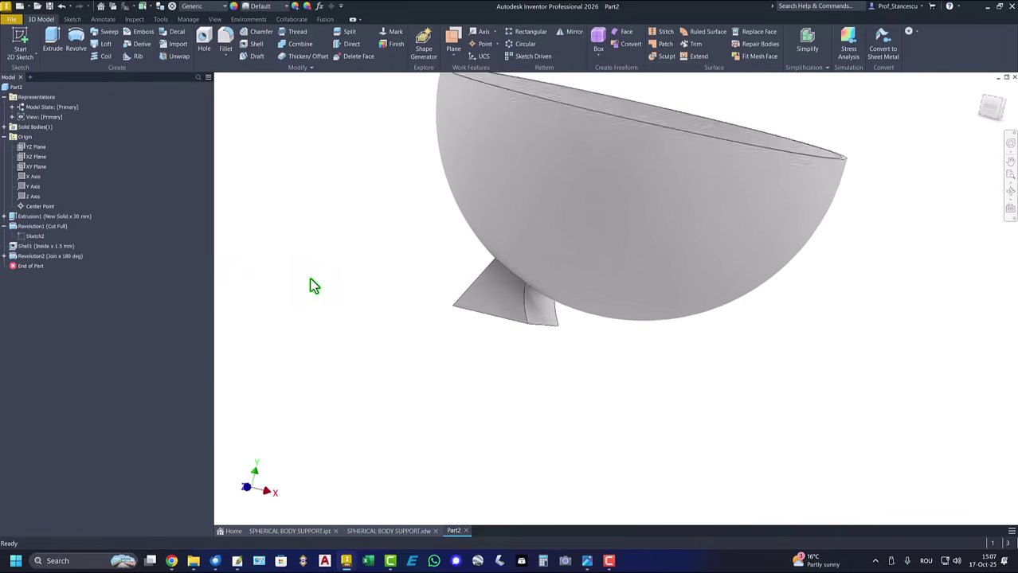
{"action": "key", "text": "F6"}
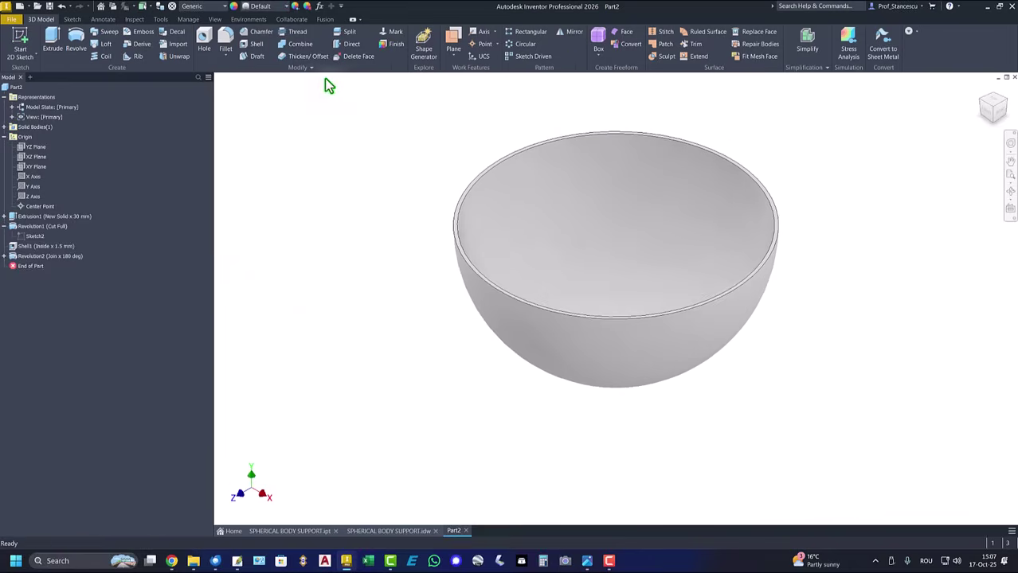
- In SPHERICAL BODY SUPPORT.idw, inspect the 3x40 dimension and the Thickness = 1,5 note
{"action": "key", "text": "ctrl+Tab"}
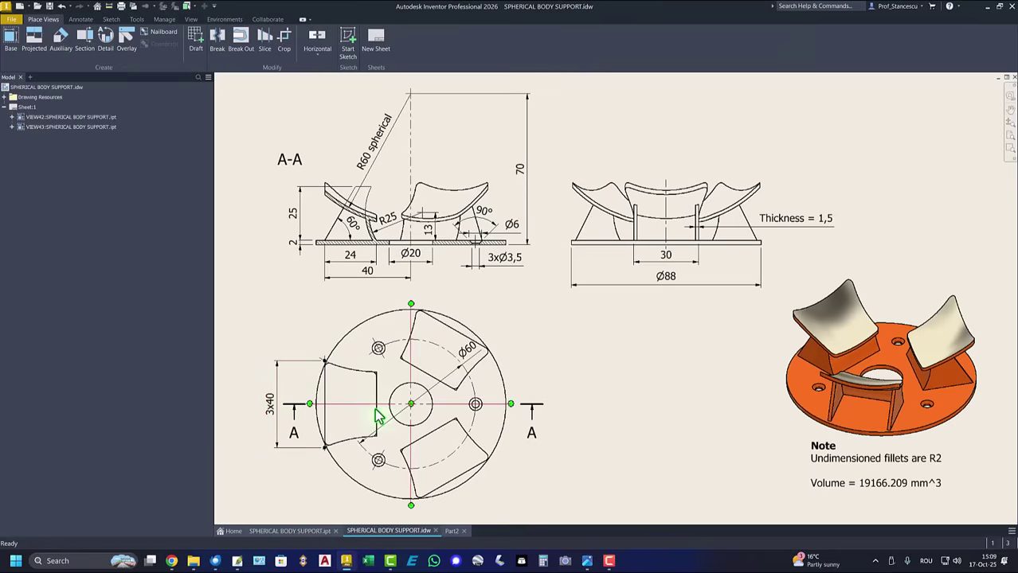
{"action": "left_click", "coordinate": [280, 398]}
{"action": "left_click_drag", "start_coordinate": [280, 397], "coordinate": [271, 404]}
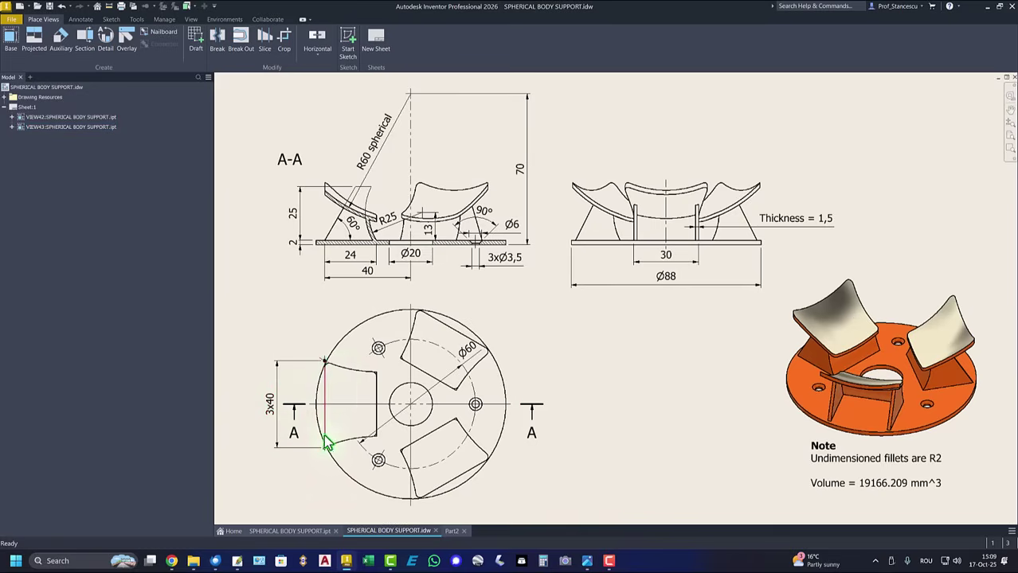
{"action": "left_click", "coordinate": [272, 425]}
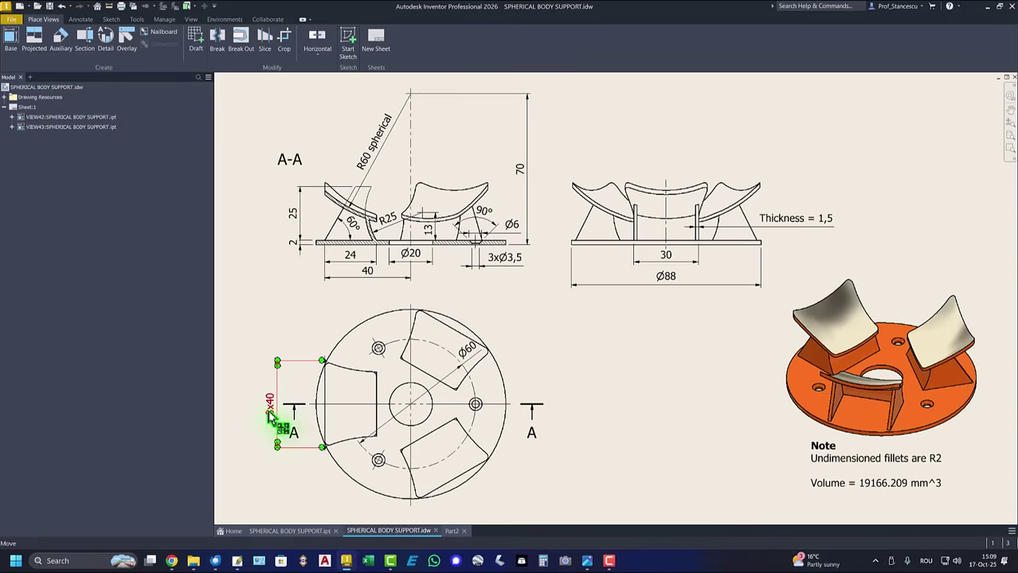
{"action": "left_click_drag", "start_coordinate": [270, 418], "coordinate": [271, 417]}
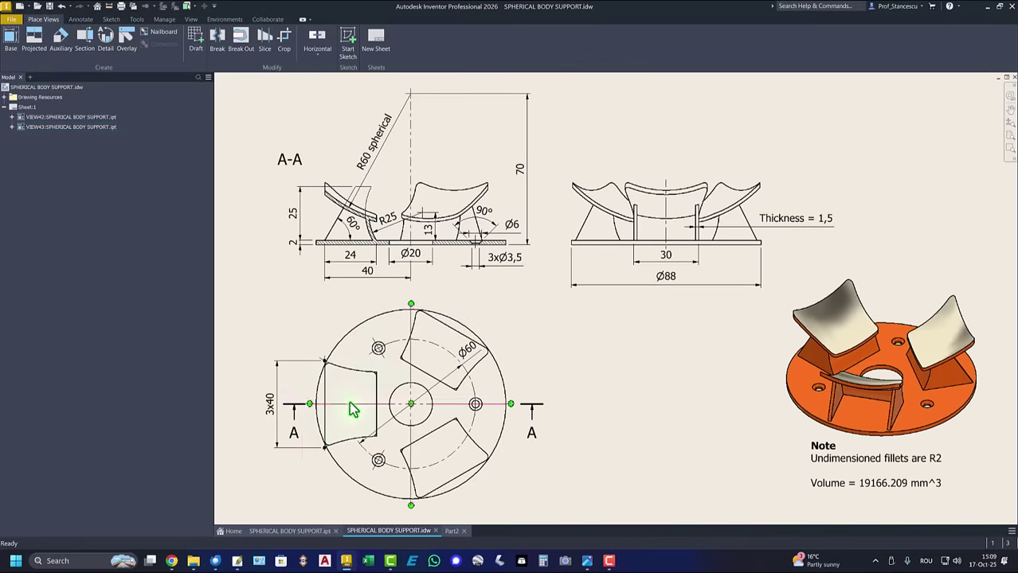
{"action": "left_click", "coordinate": [270, 423]}
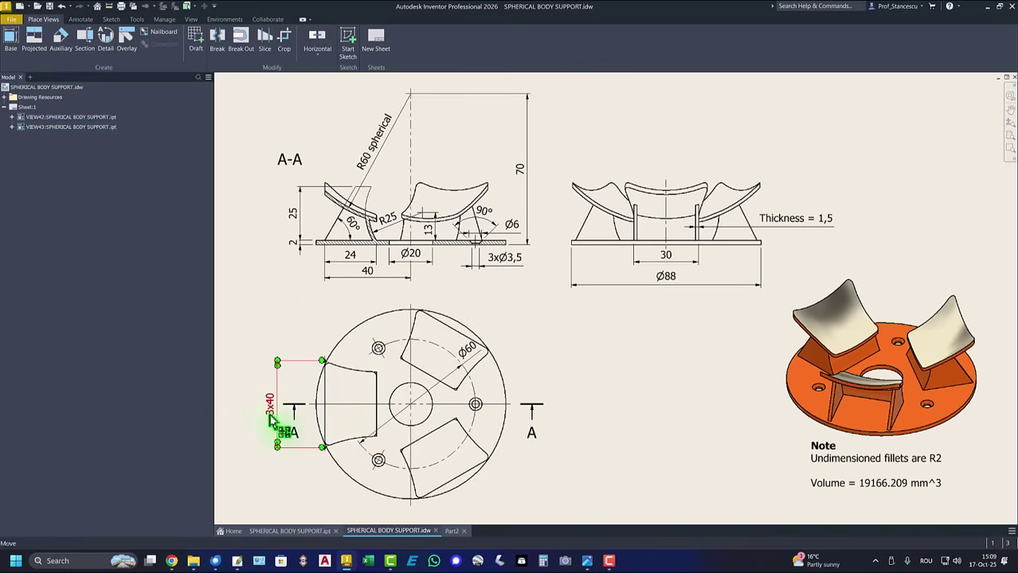
{"action": "left_click", "coordinate": [252, 322]}
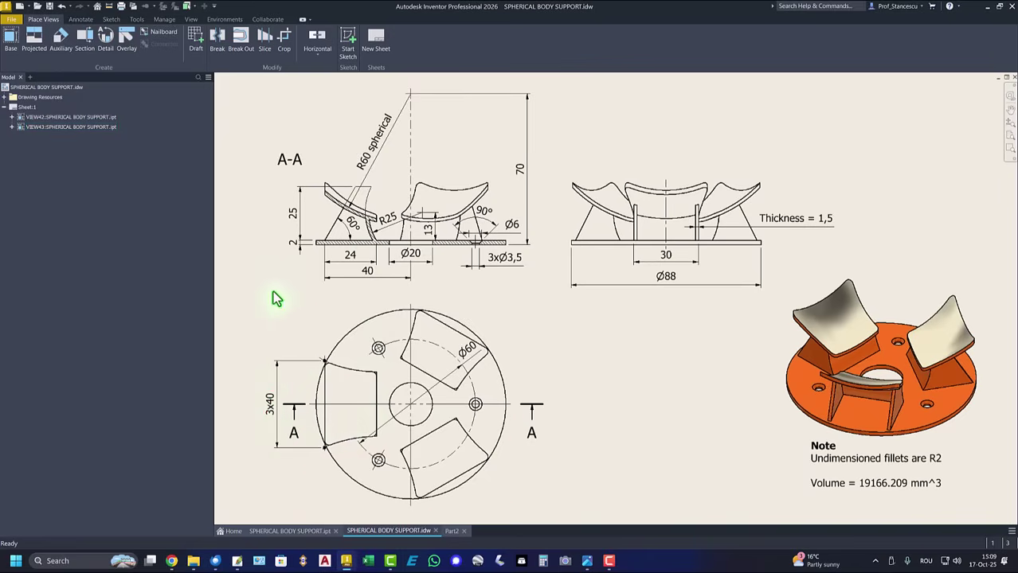
{"action": "left_click", "coordinate": [811, 226]}
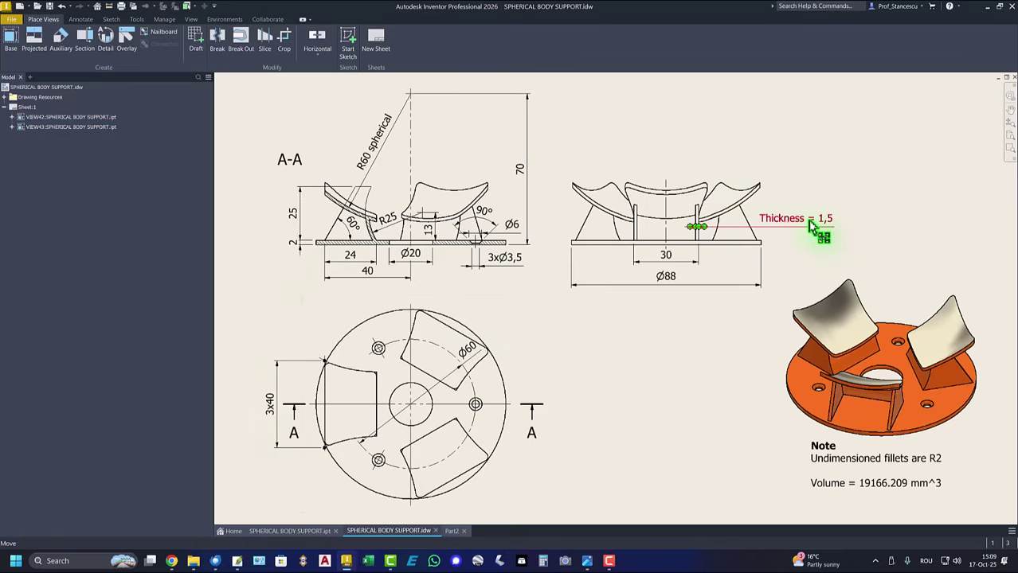
{"action": "left_click", "coordinate": [779, 260]}
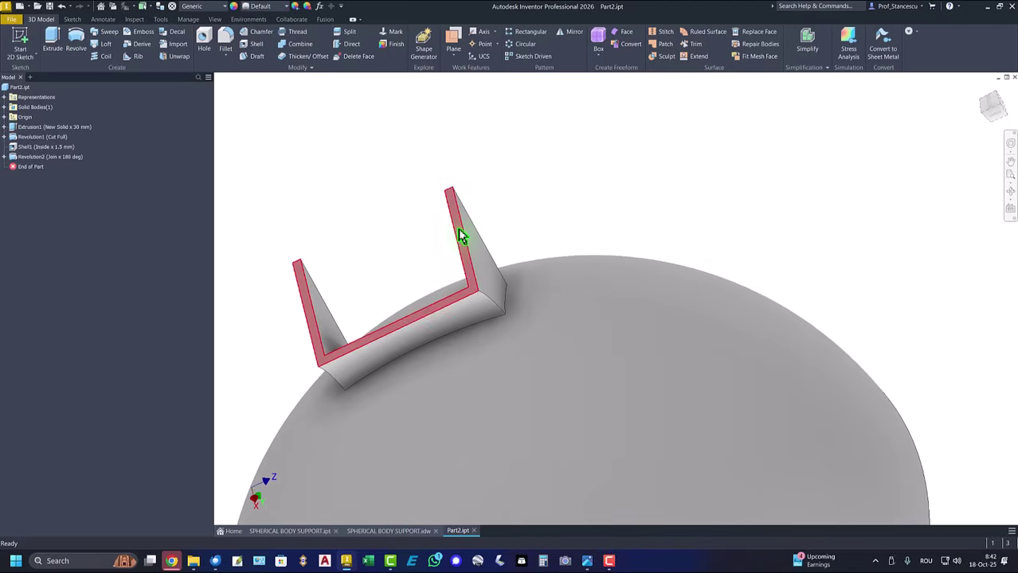
- Create a sketch on the bracket face and project its right, bottom and left edges
{"action": "left_click", "coordinate": [460, 234]}
{"action": "left_click", "coordinate": [532, 223]}
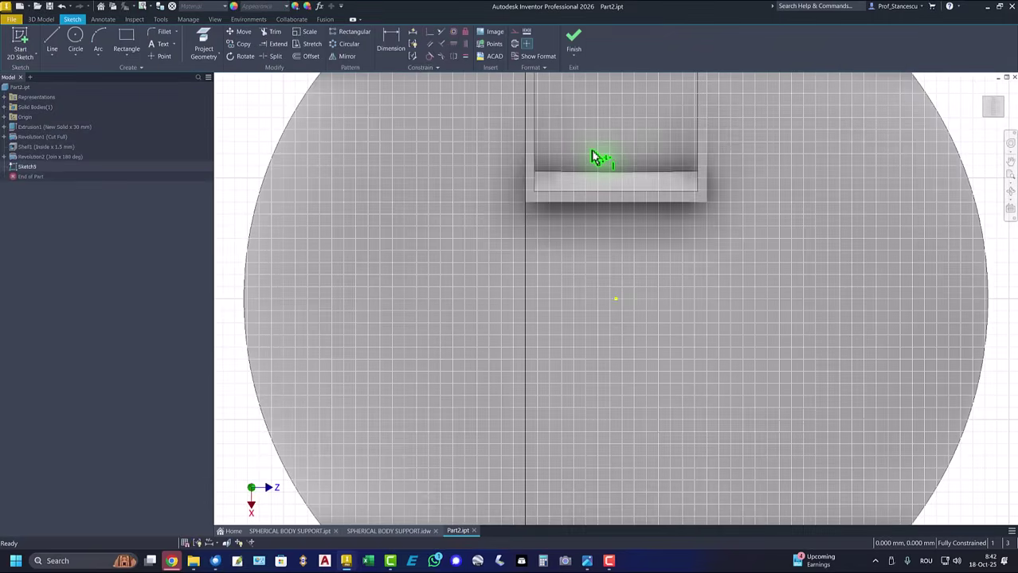
{"action": "key", "text": "F5"}
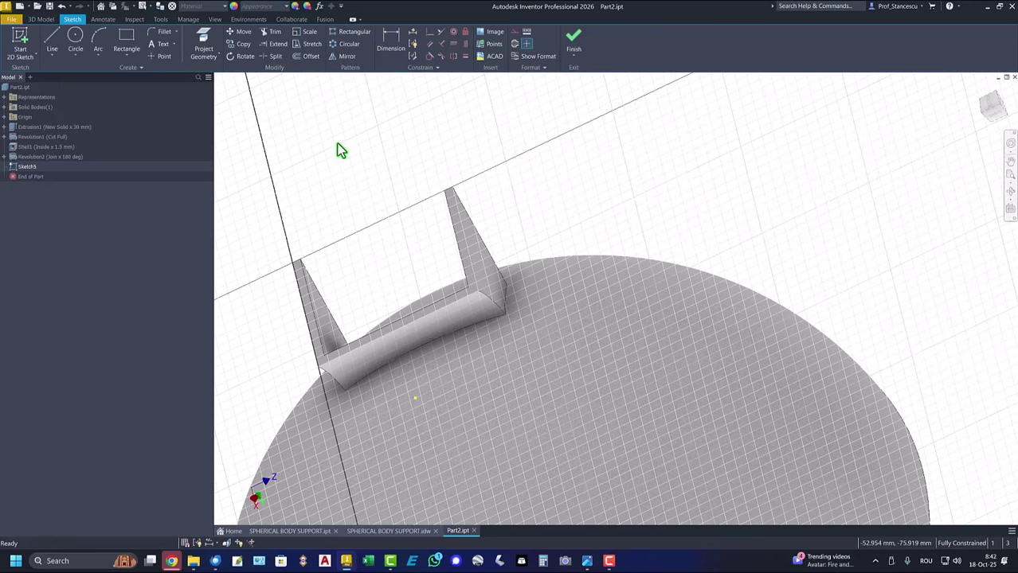
{"action": "left_click", "coordinate": [203, 46]}
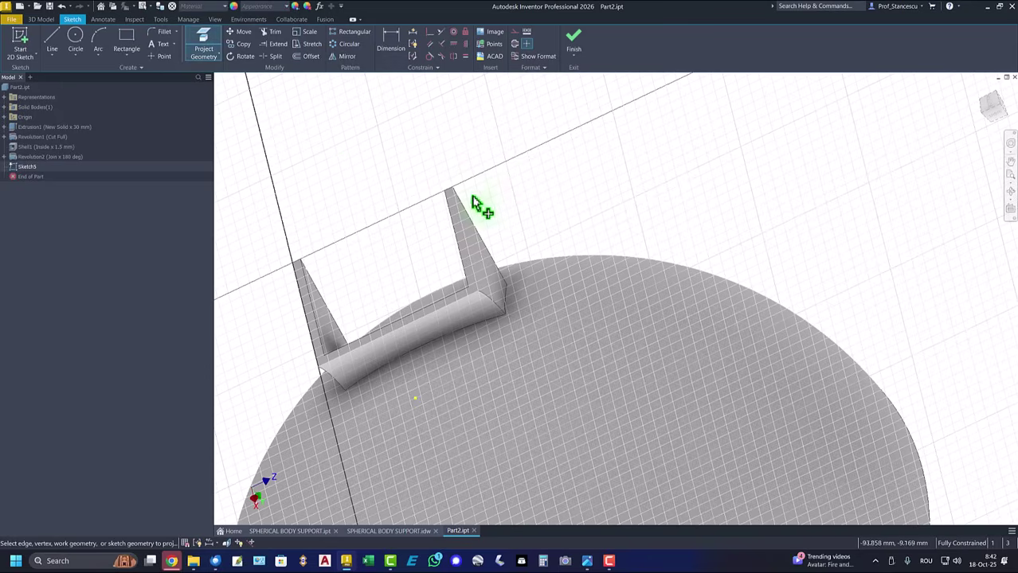
{"action": "left_click", "coordinate": [472, 249]}
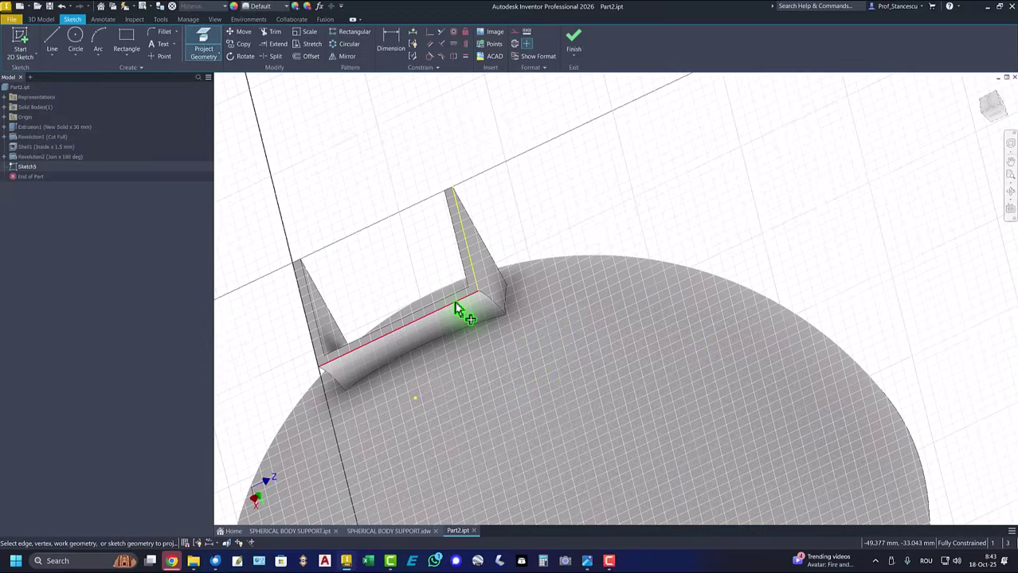
{"action": "left_click", "coordinate": [450, 310]}
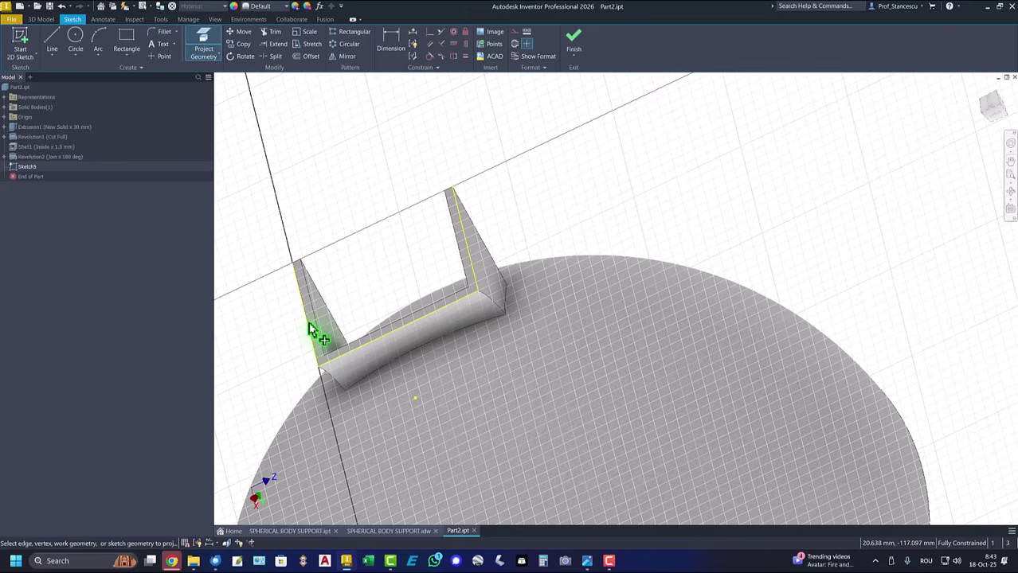
{"action": "left_click", "coordinate": [310, 331]}
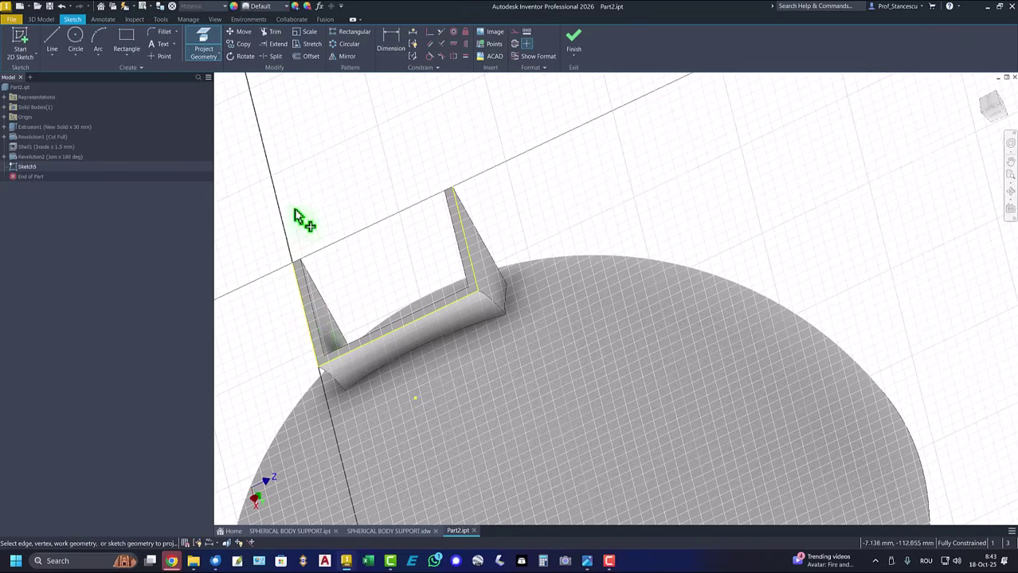
{"action": "right_click", "coordinate": [385, 140]}
{"action": "left_click", "coordinate": [422, 134]}
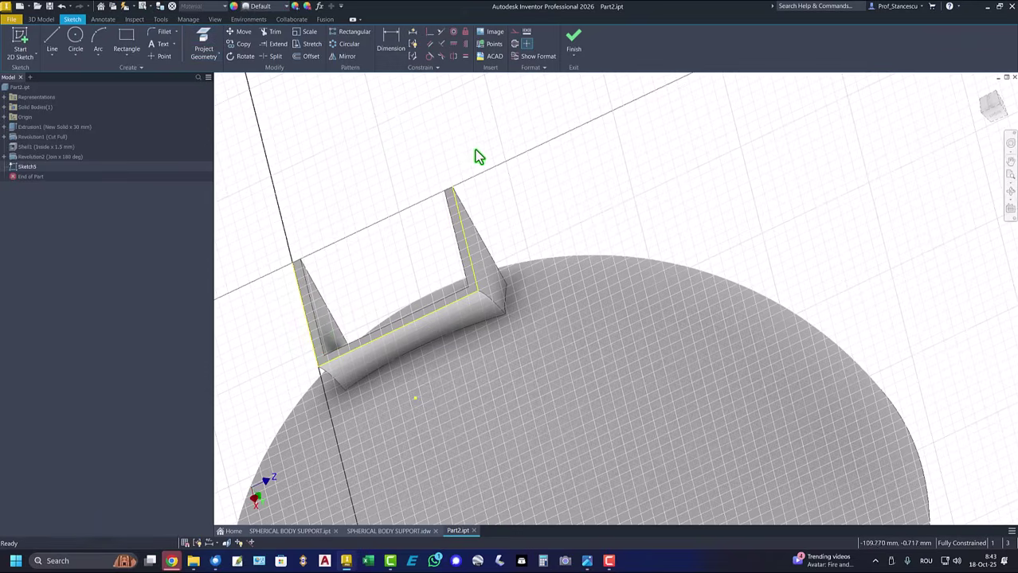
- Delete the two projected side edges, keeping only the bottom edge
{"action": "mouse_move", "coordinate": [493, 143]}
{"action": "left_mouse_down"}
{"action": "mouse_move", "coordinate": [472, 187]}
{"action": "mouse_move", "coordinate": [307, 286]}
{"action": "mouse_move", "coordinate": [280, 290]}
{"action": "left_mouse_up"}
{"action": "right_click", "coordinate": [356, 152]}
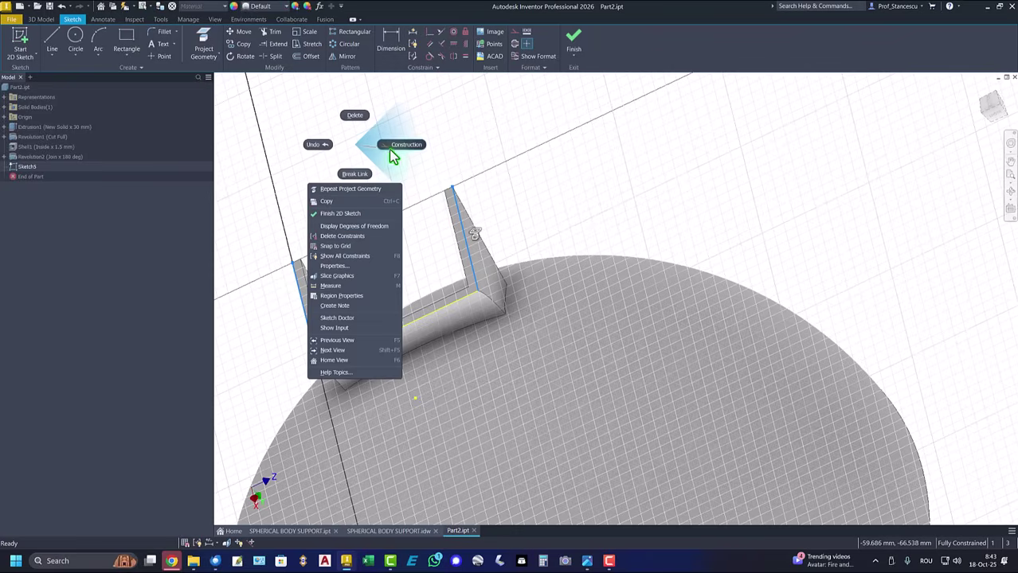
{"action": "left_click", "coordinate": [404, 150]}
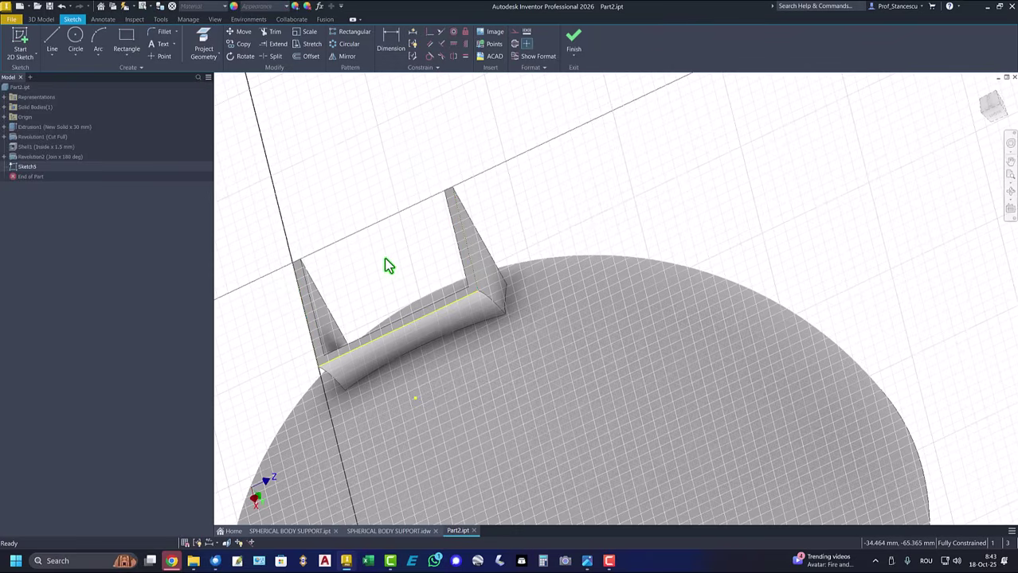
{"action": "middle_click_drag", "start_coordinate": [422, 249], "coordinate": [539, 211]}
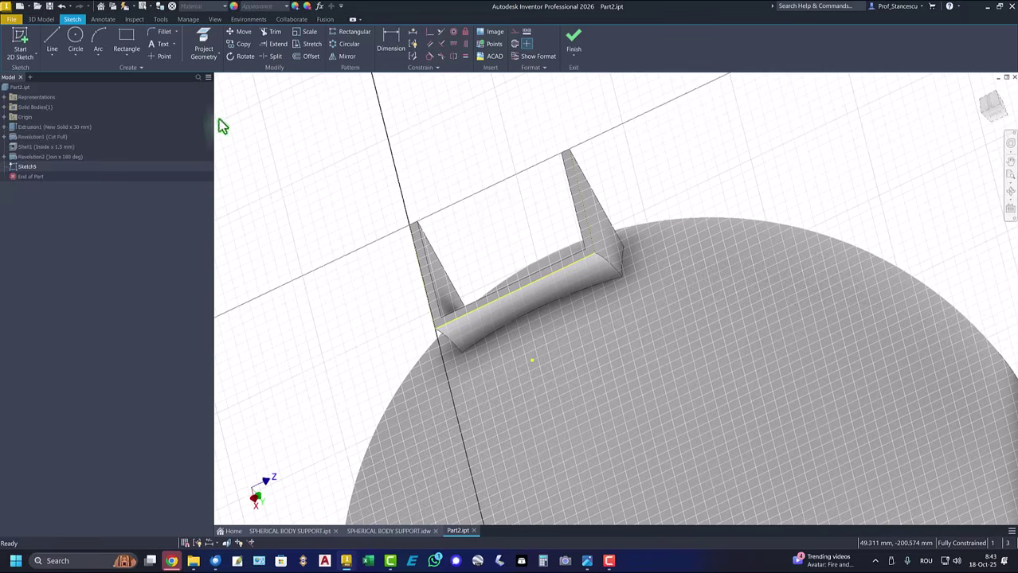
- Draw a tangent arc and top line from the end of the projected bottom edge
{"action": "left_click", "coordinate": [51, 40]}
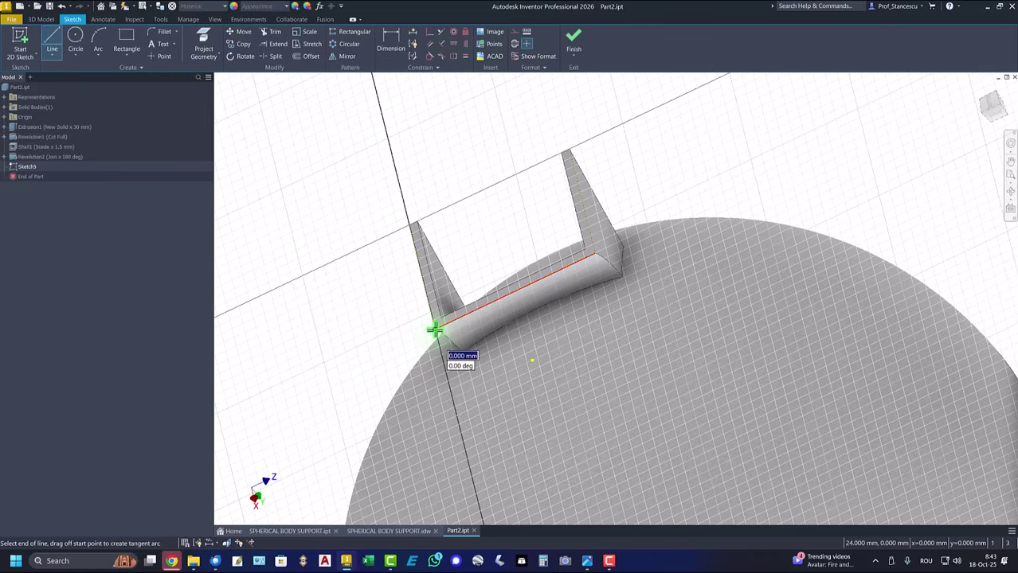
{"action": "left_click_drag", "start_coordinate": [435, 329], "coordinate": [357, 227]}
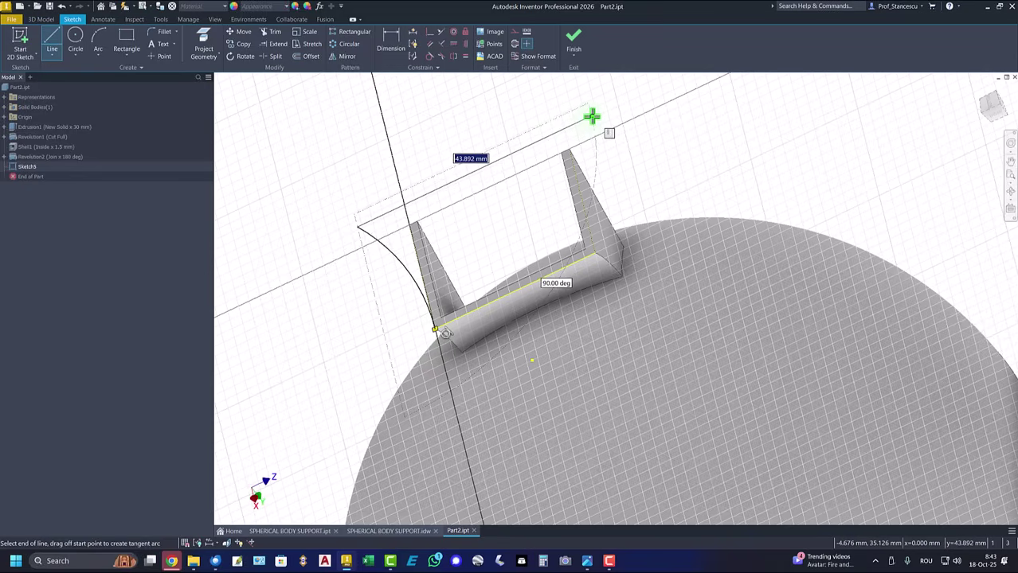
{"action": "left_click", "coordinate": [591, 117]}
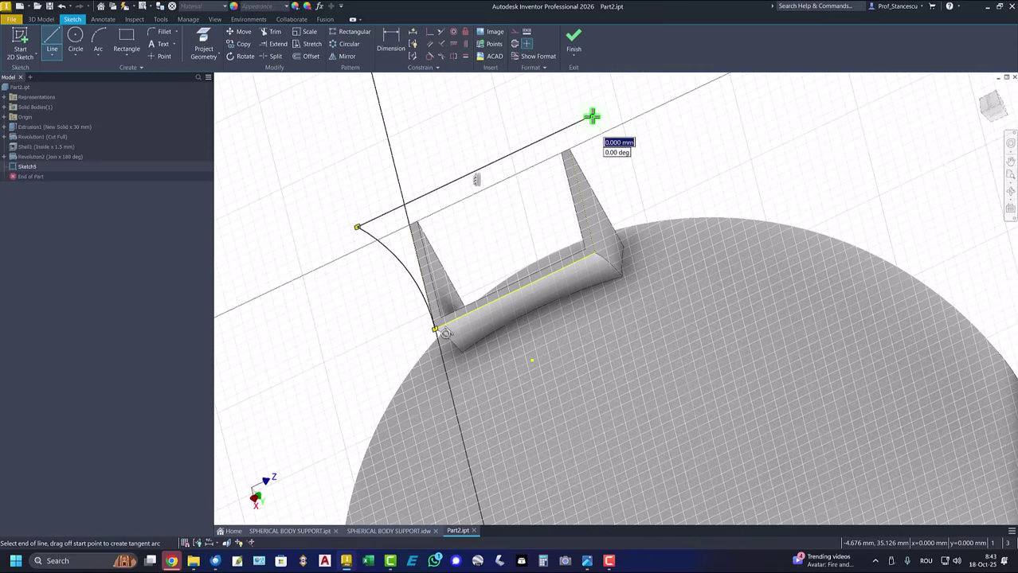
{"action": "right_click", "coordinate": [536, 118]}
{"action": "left_click", "coordinate": [572, 116]}
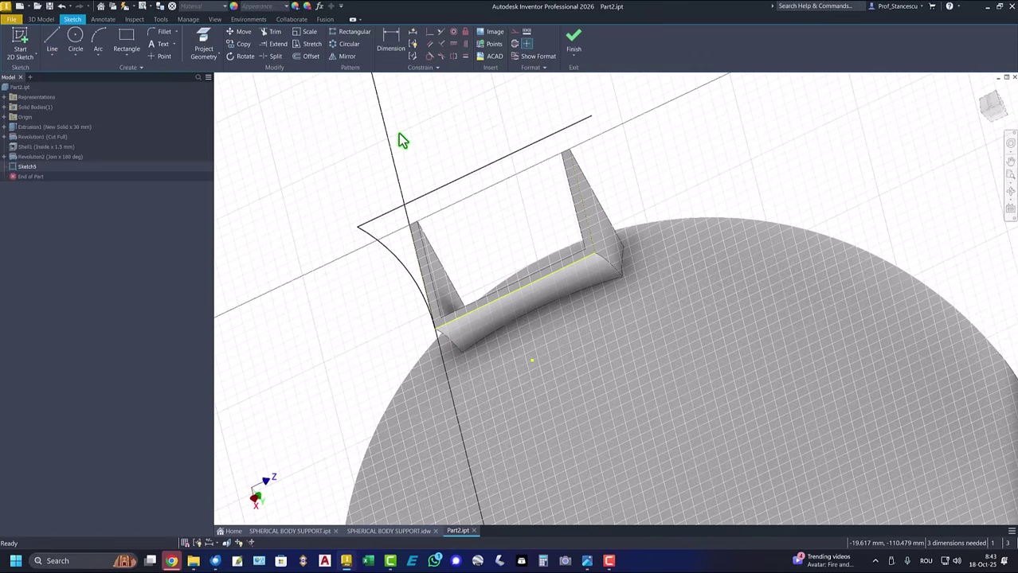
- Constrain the top line coincident with the left arc's endpoint
{"action": "left_click", "coordinate": [429, 33]}
{"action": "left_click", "coordinate": [416, 200]}
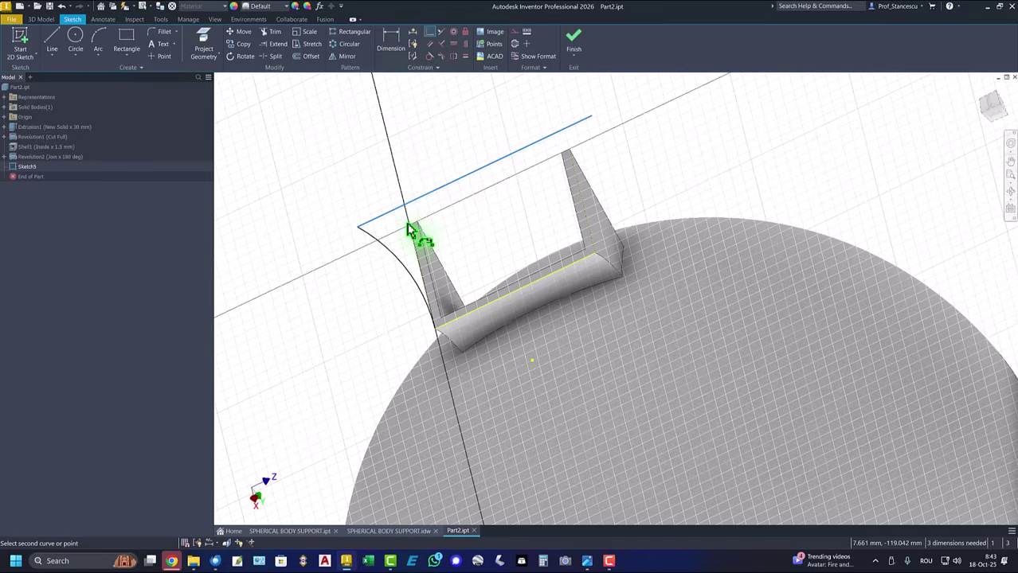
{"action": "left_click", "coordinate": [408, 229]}
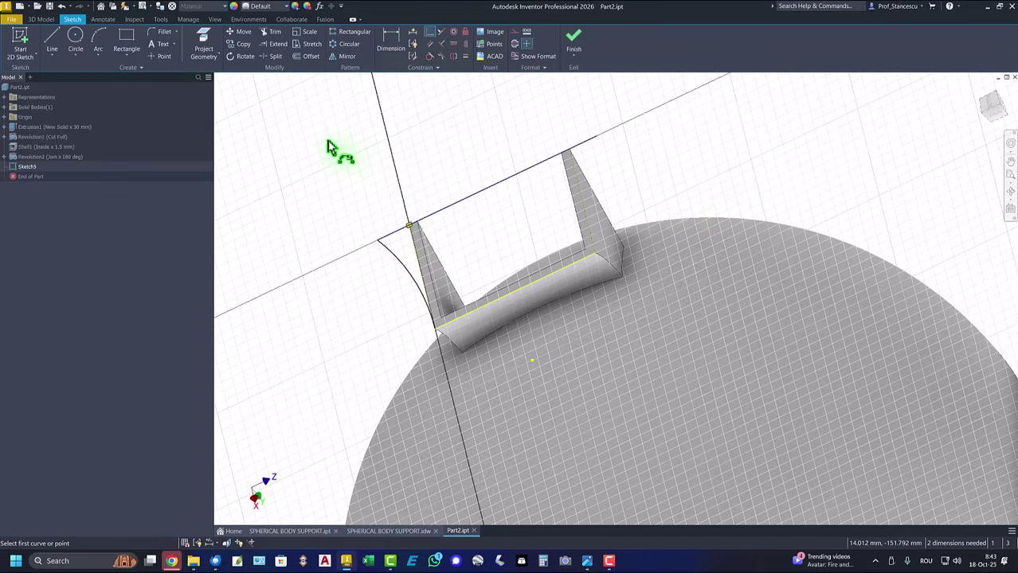
- Draw a three-point arc on the right side and make it equal to the left arc
{"action": "left_click", "coordinate": [98, 38]}
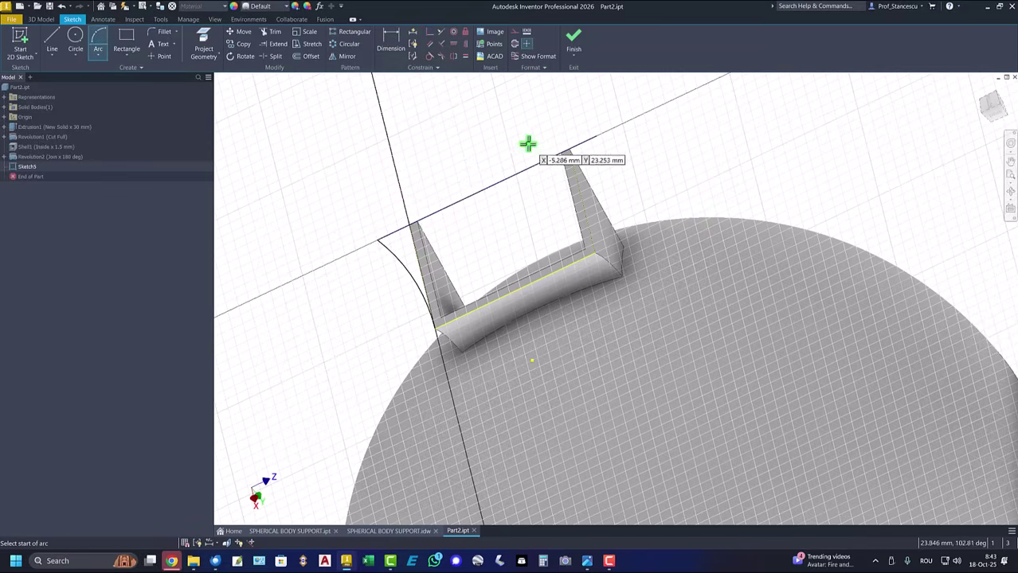
{"action": "left_click", "coordinate": [595, 138]}
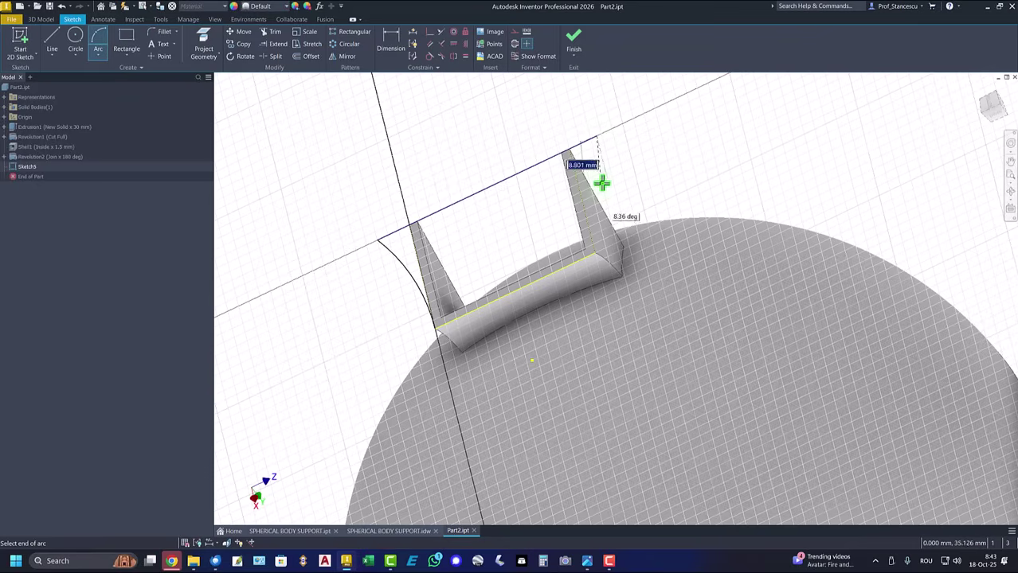
{"action": "left_click", "coordinate": [592, 250]}
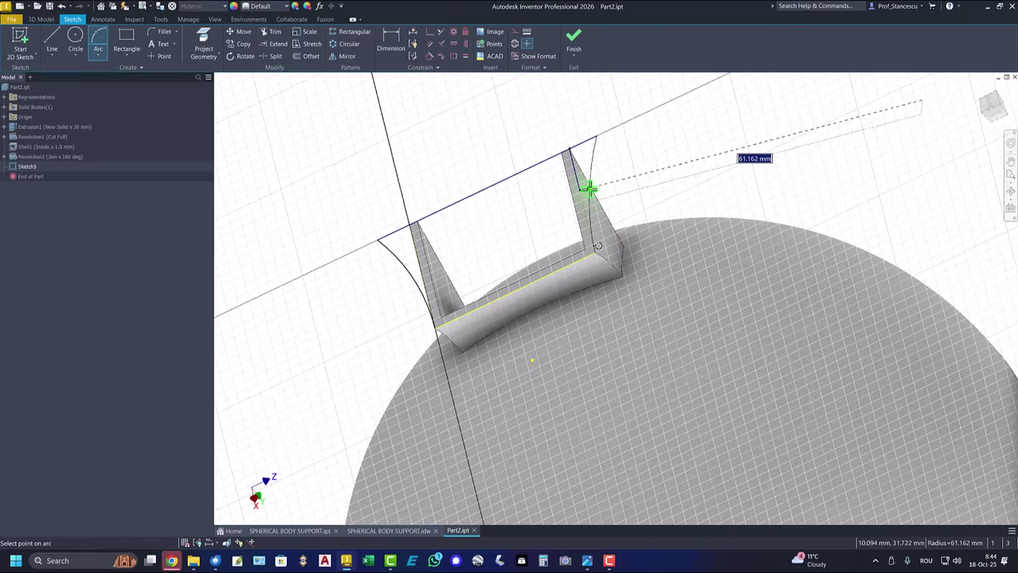
{"action": "left_click", "coordinate": [588, 189]}
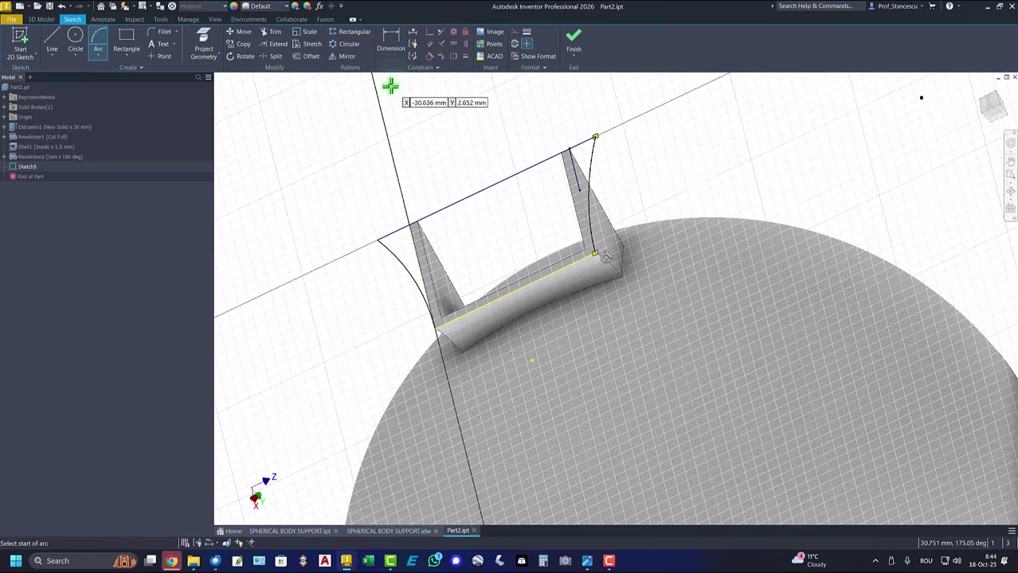
{"action": "left_click", "coordinate": [466, 55]}
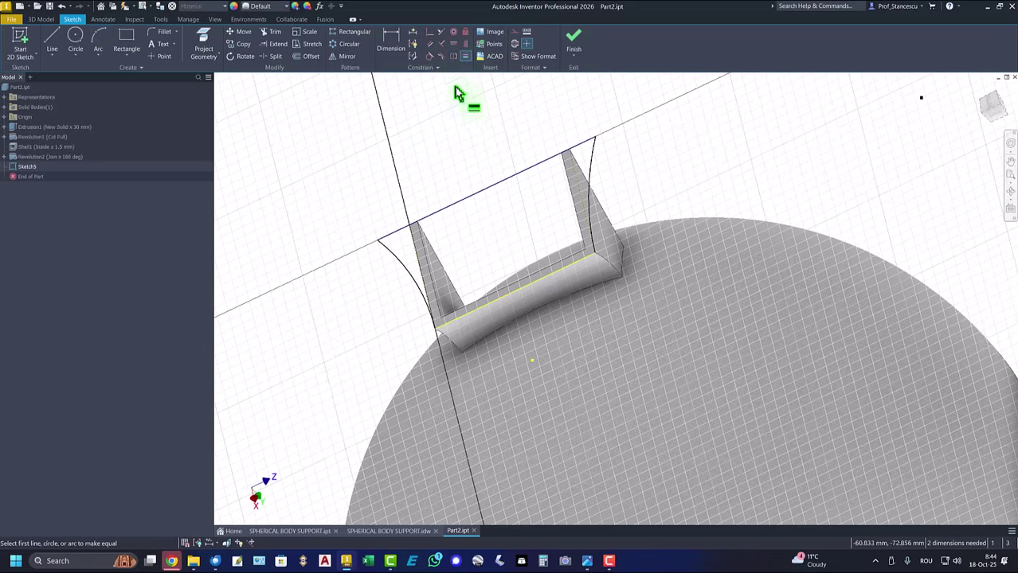
{"action": "left_click", "coordinate": [402, 270]}
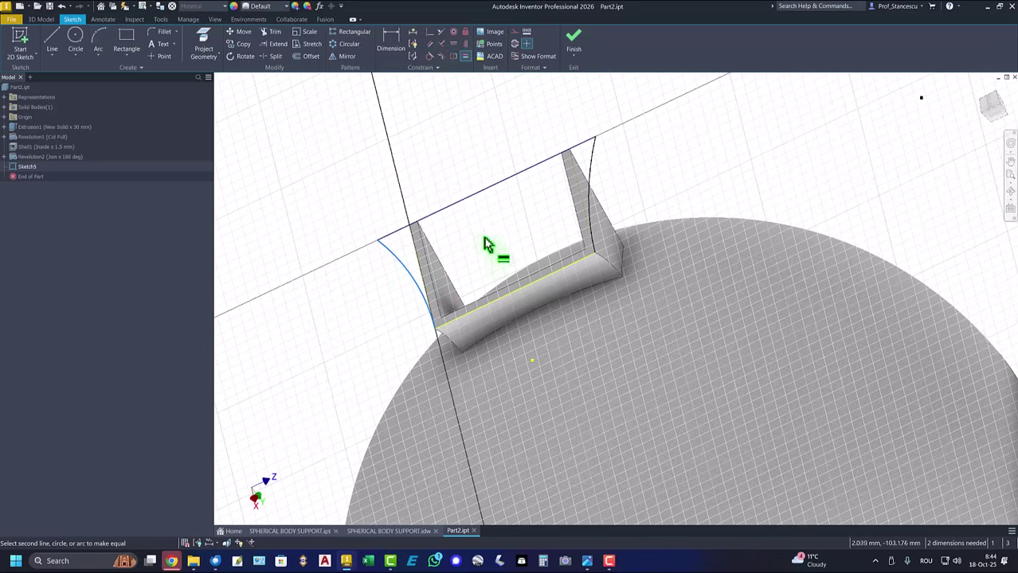
{"action": "left_click", "coordinate": [596, 165]}
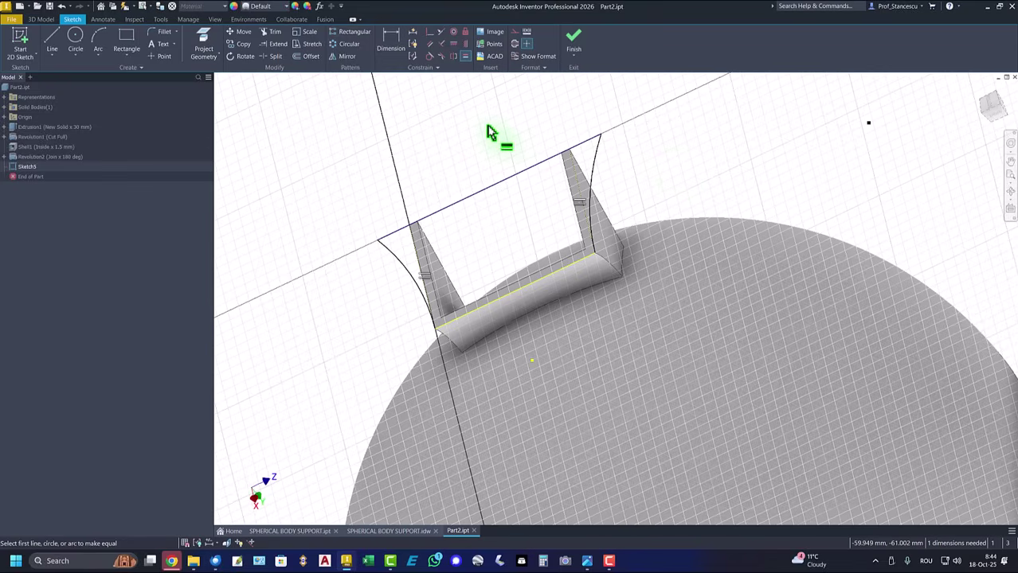
- Dimension the top line to 40 mm and finish Sketch5
{"action": "left_click", "coordinate": [390, 39]}
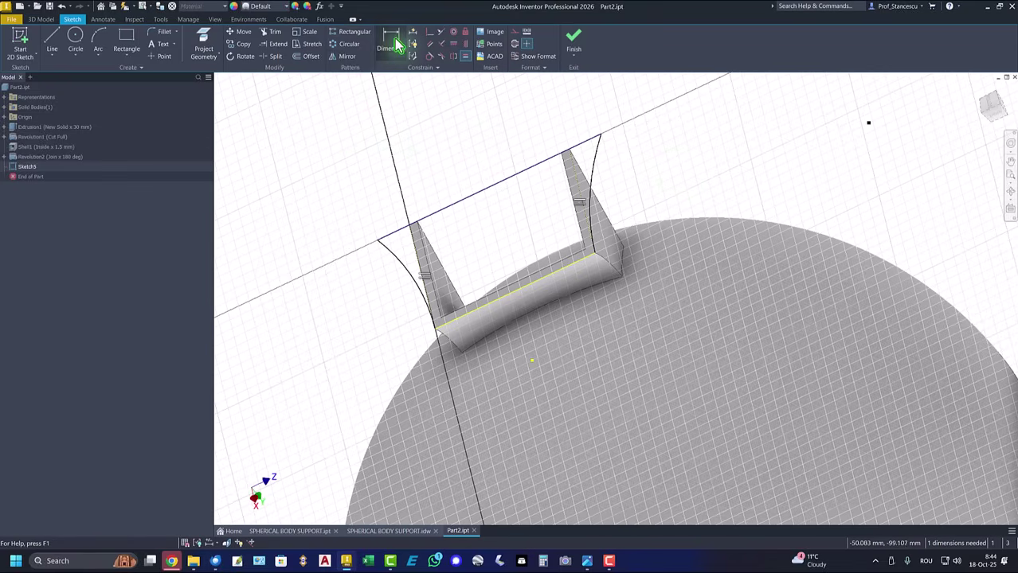
{"action": "left_click", "coordinate": [477, 193]}
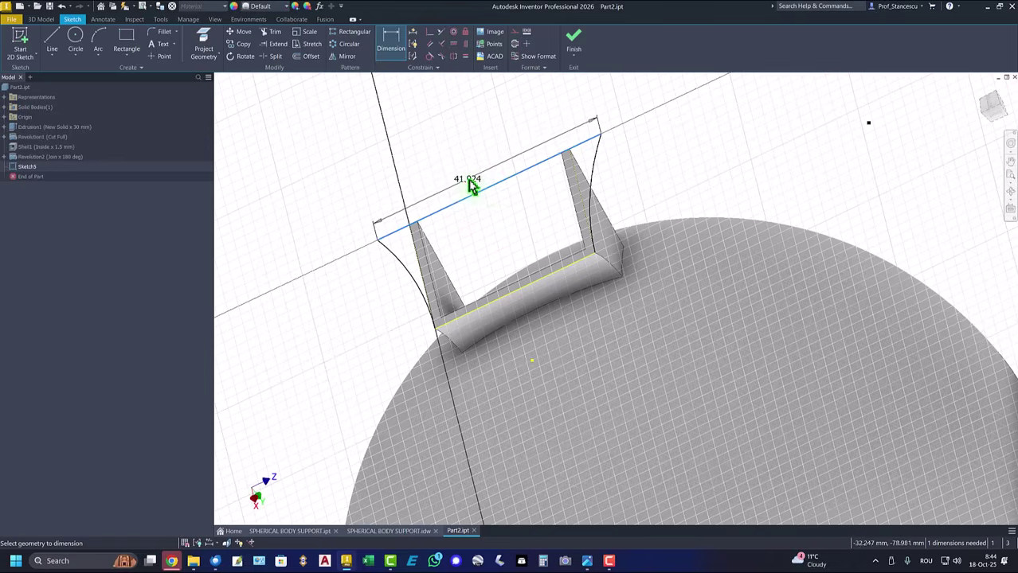
{"action": "left_click", "coordinate": [467, 176]}
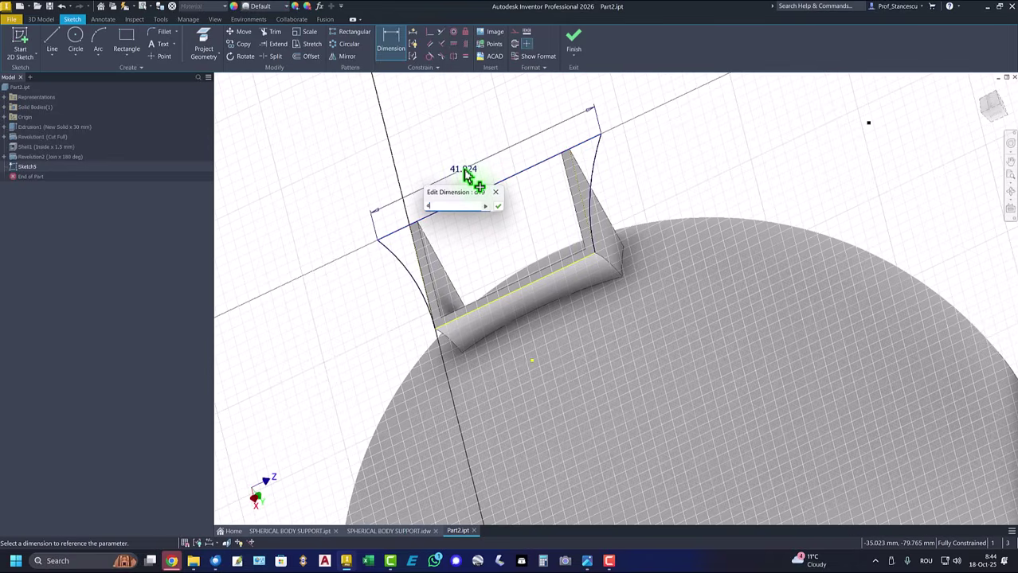
{"action": "key", "text": "Return"}
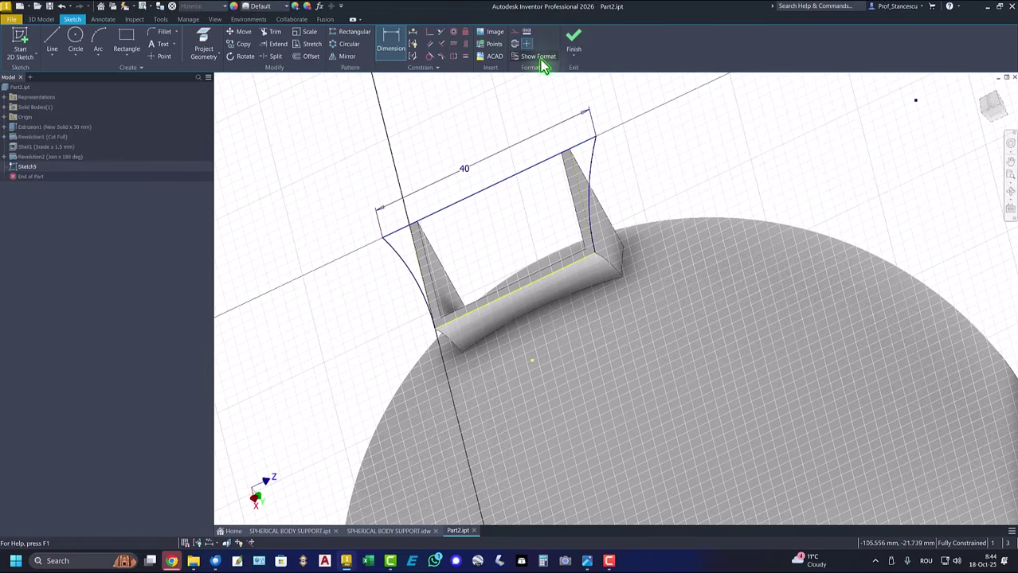
{"action": "left_click", "coordinate": [573, 46]}
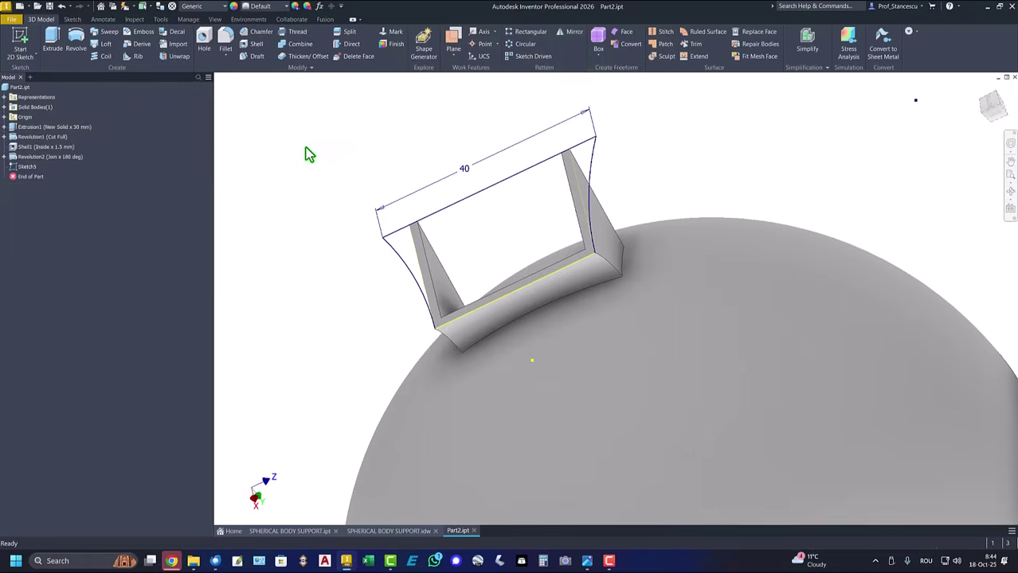
- Extrude Sketch5 downward Through All as an Intersect, creating Extrusion3
{"action": "left_click", "coordinate": [53, 39]}
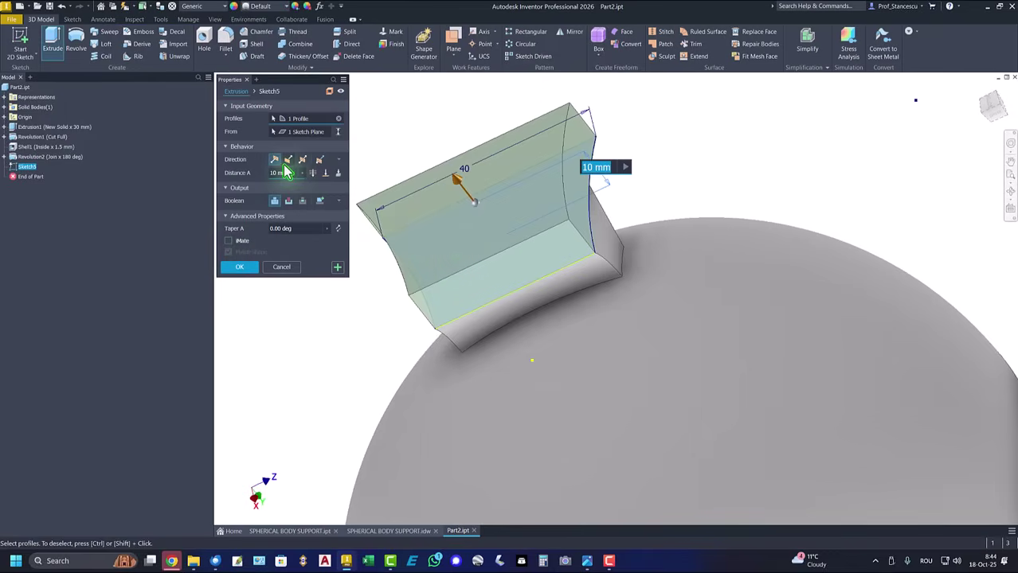
{"action": "left_click", "coordinate": [289, 161]}
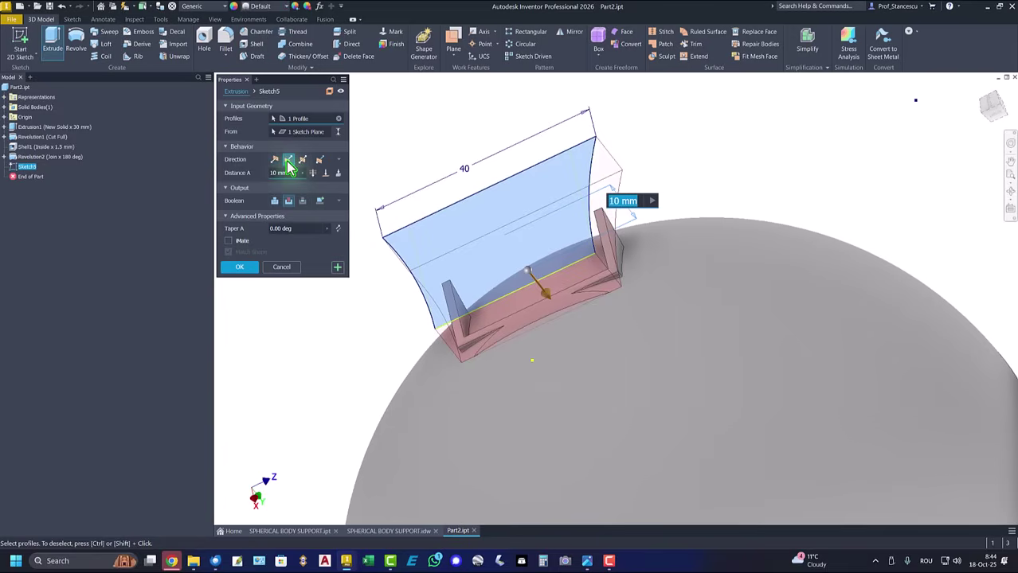
{"action": "left_click", "coordinate": [301, 203]}
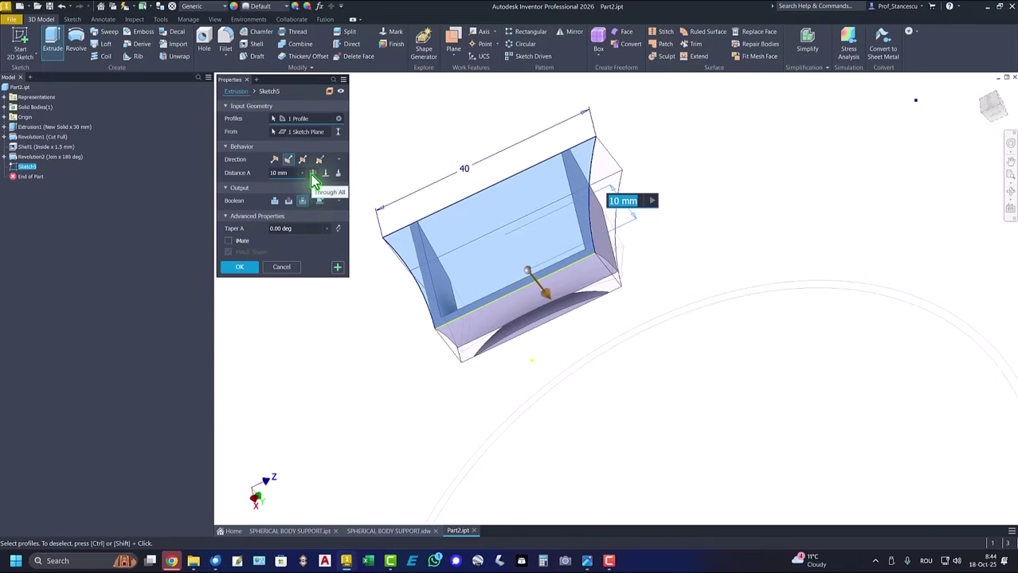
{"action": "left_click", "coordinate": [312, 174]}
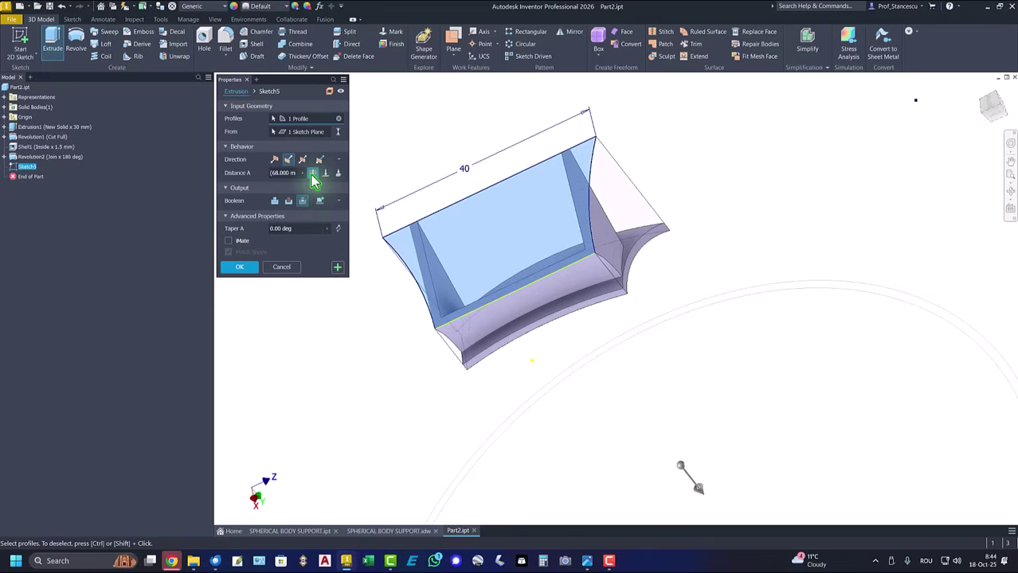
{"action": "left_click", "coordinate": [242, 268]}
{"action": "key", "text": "F6"}
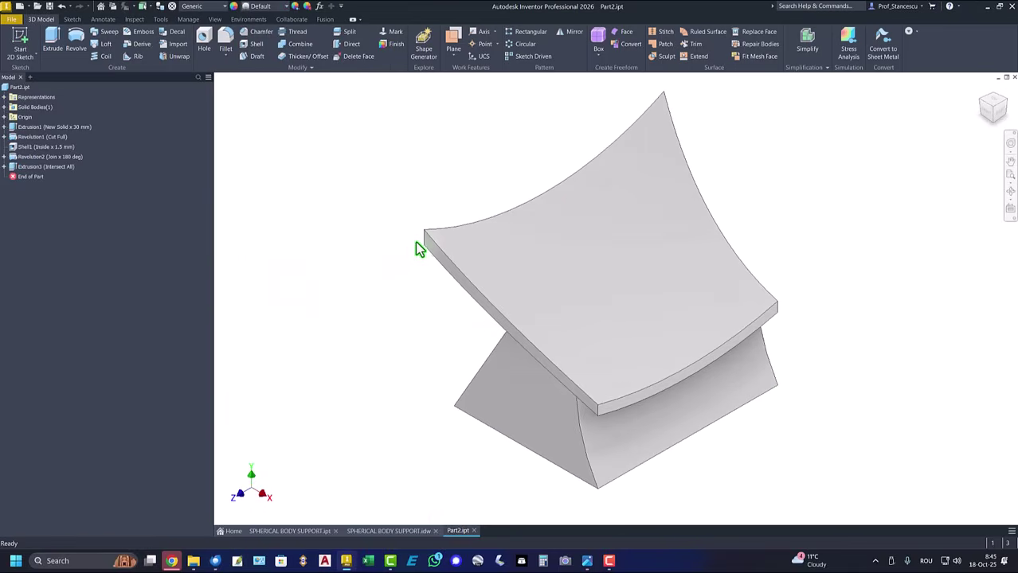
{"action": "left_click", "coordinate": [368, 531]}
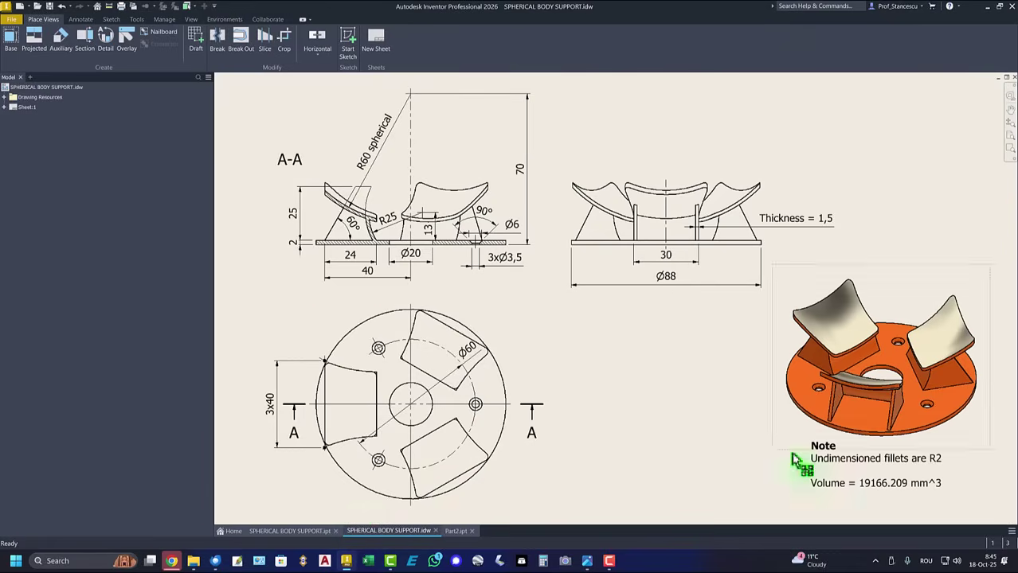
{"action": "left_click", "coordinate": [828, 454]}
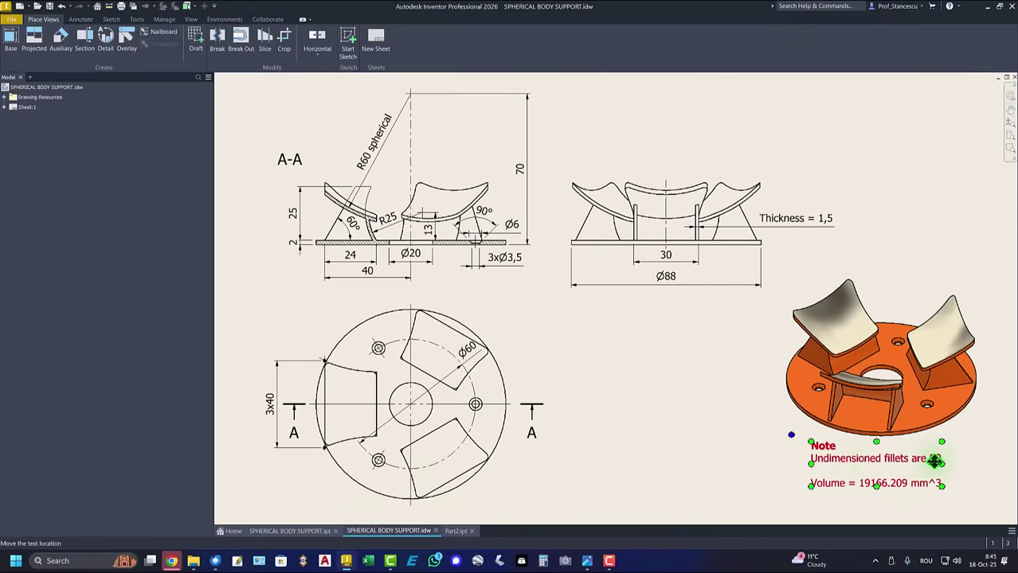
{"action": "key", "text": "Escape"}
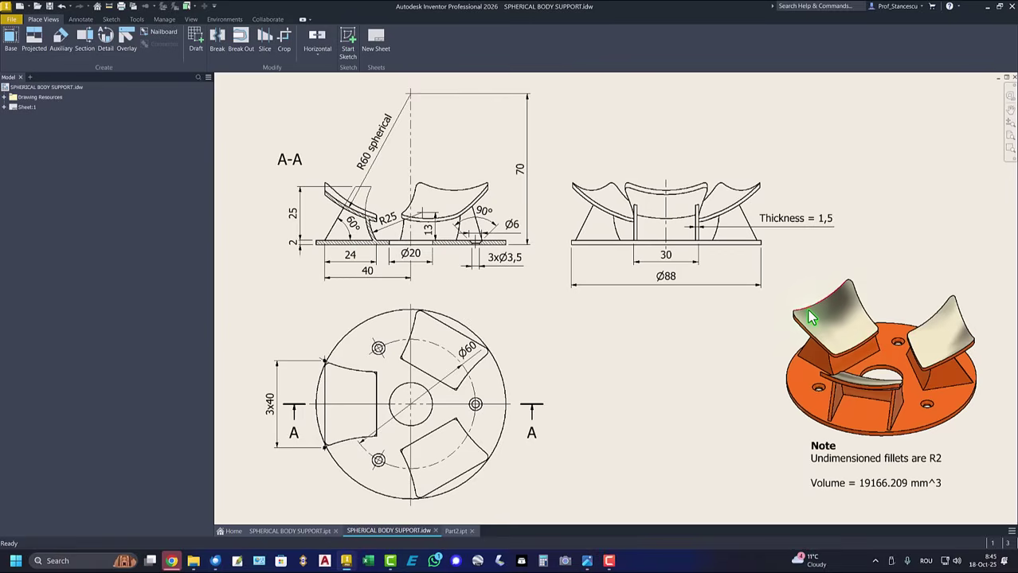
{"action": "left_click", "coordinate": [456, 532]}
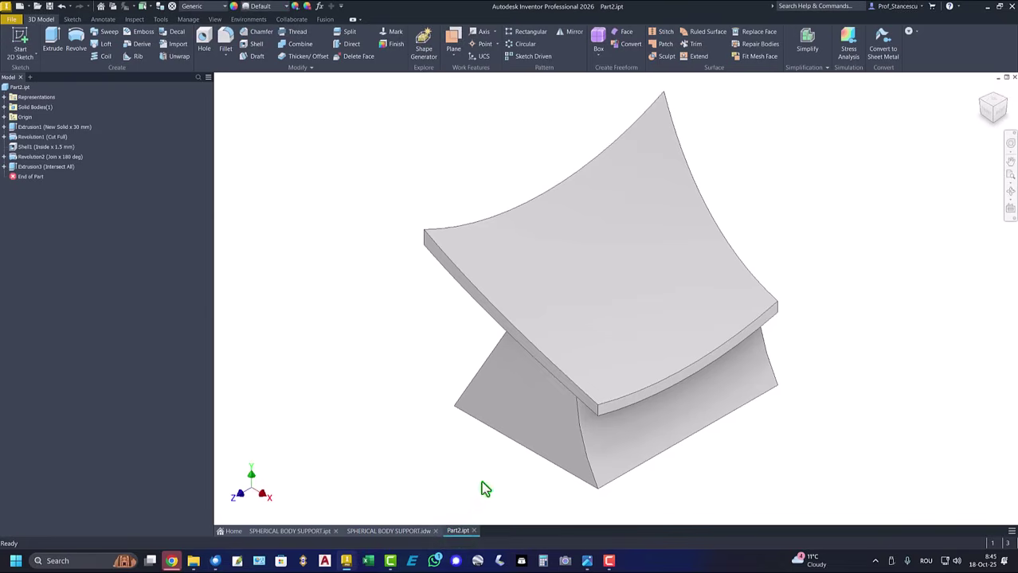
- Fillet the four corner edges of the curved top plate with a 2 mm radius
{"action": "left_click", "coordinate": [427, 243]}
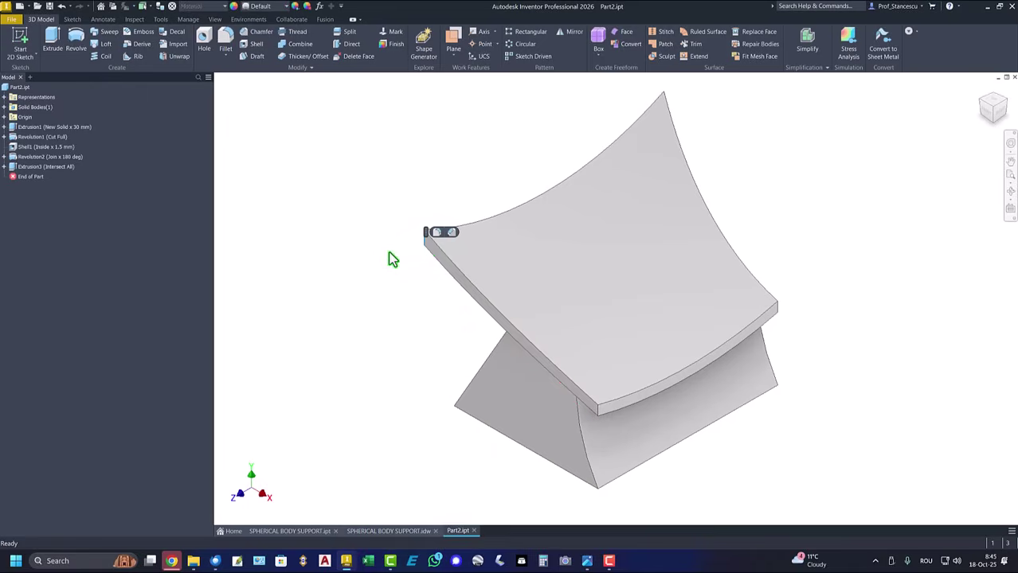
{"action": "left_click", "coordinate": [436, 232]}
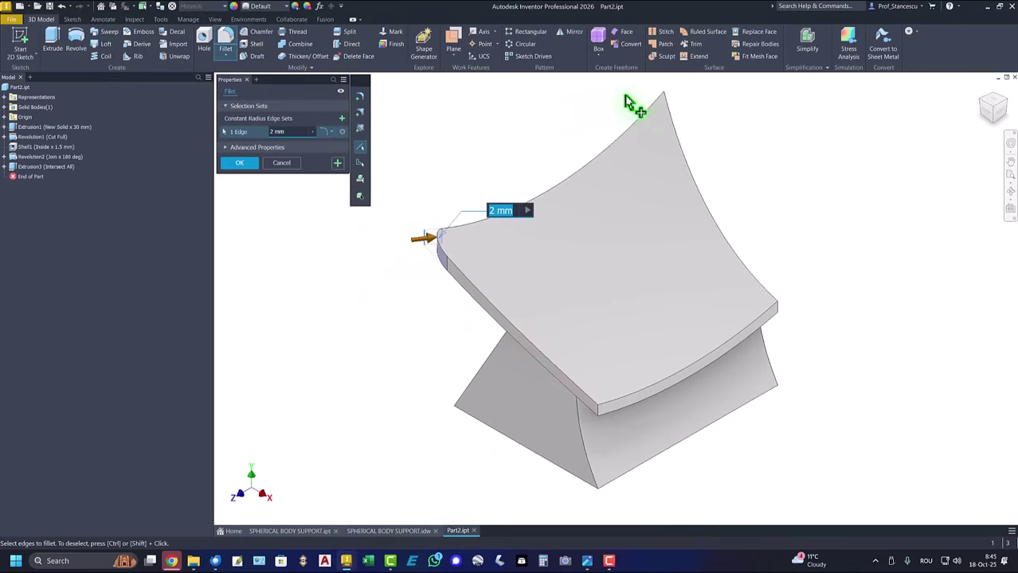
{"action": "left_click", "coordinate": [669, 117]}
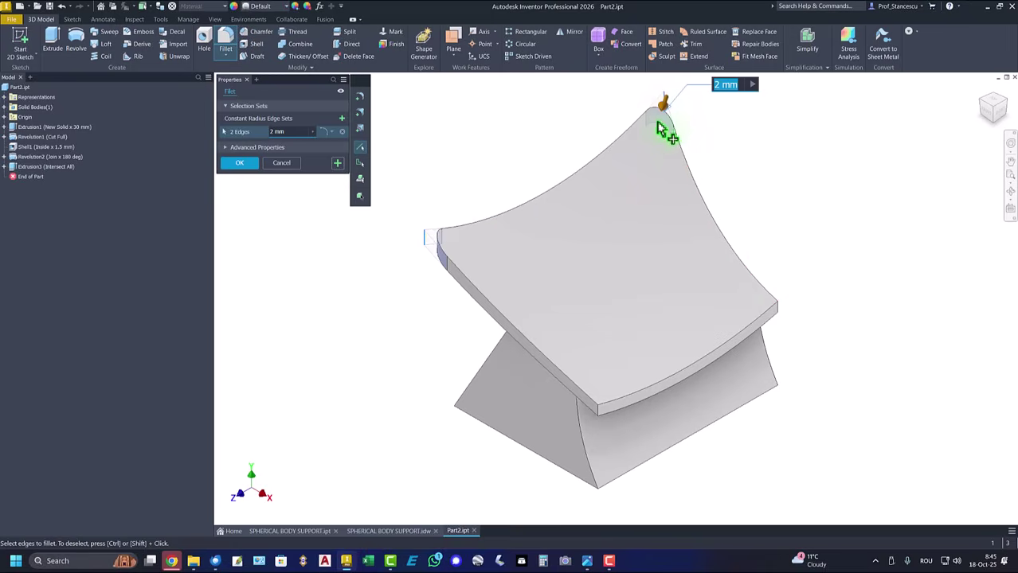
{"action": "left_click", "coordinate": [780, 314]}
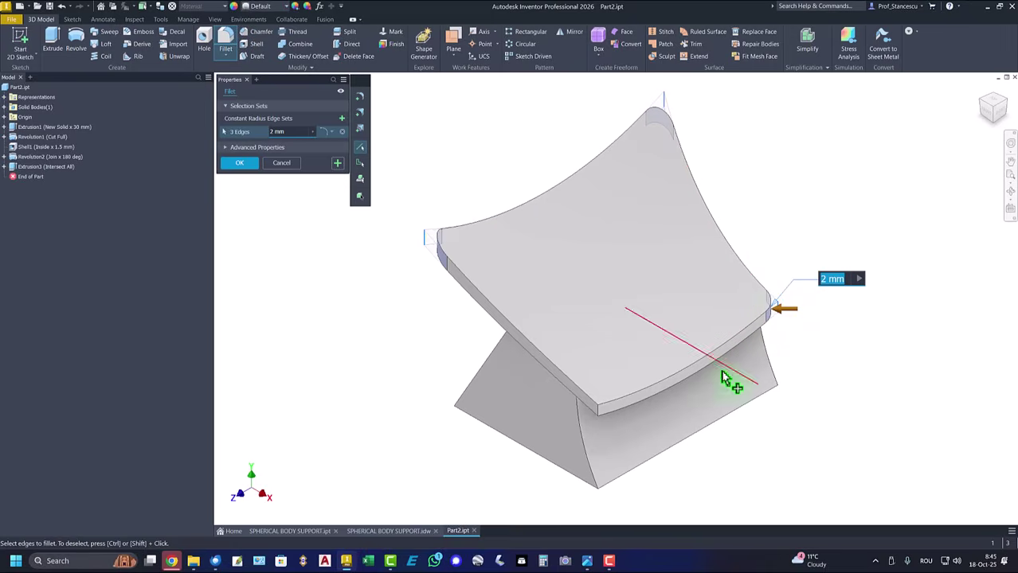
{"action": "left_click", "coordinate": [600, 414]}
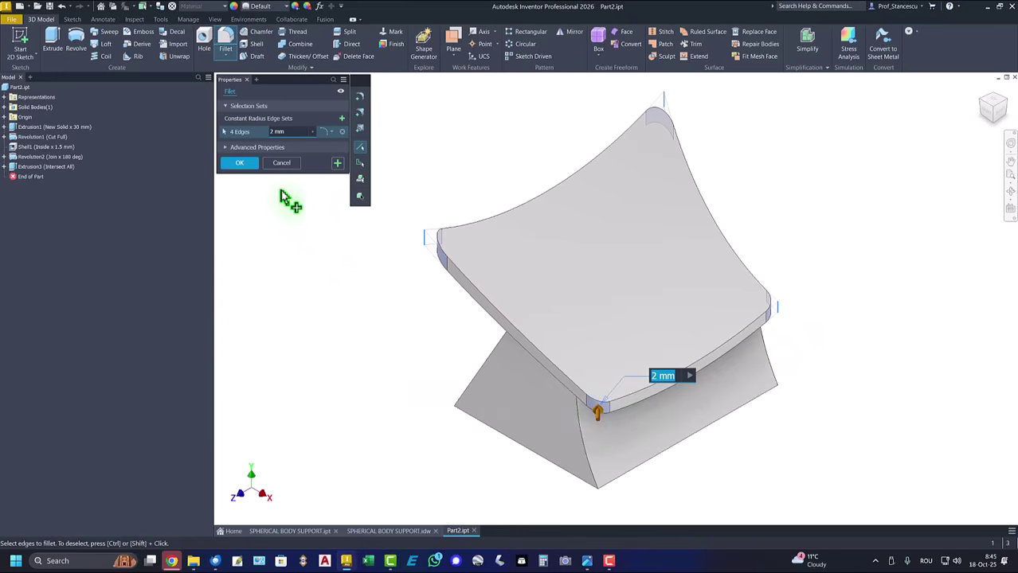
{"action": "left_click", "coordinate": [238, 164]}
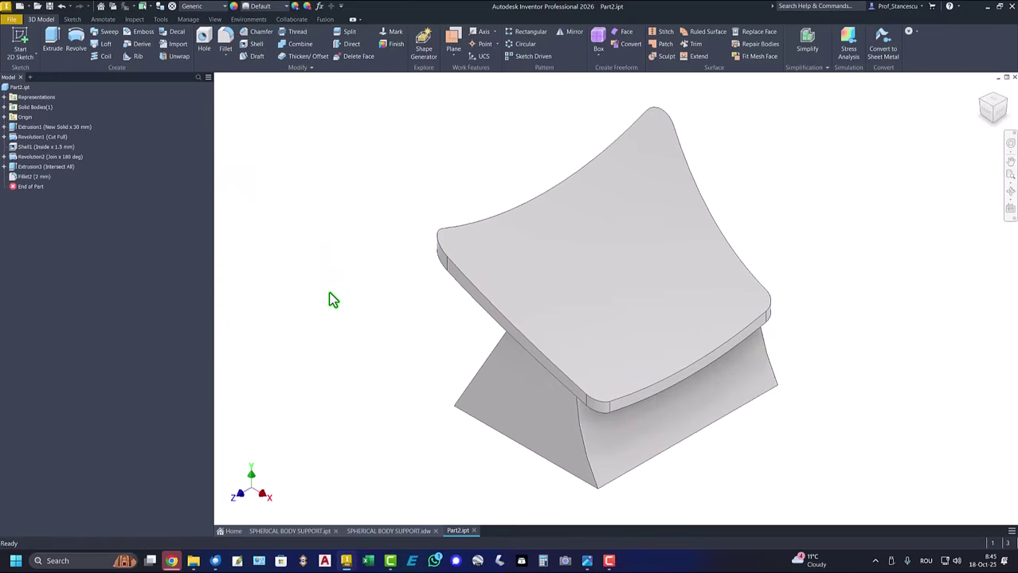
{"action": "key", "text": "F6"}
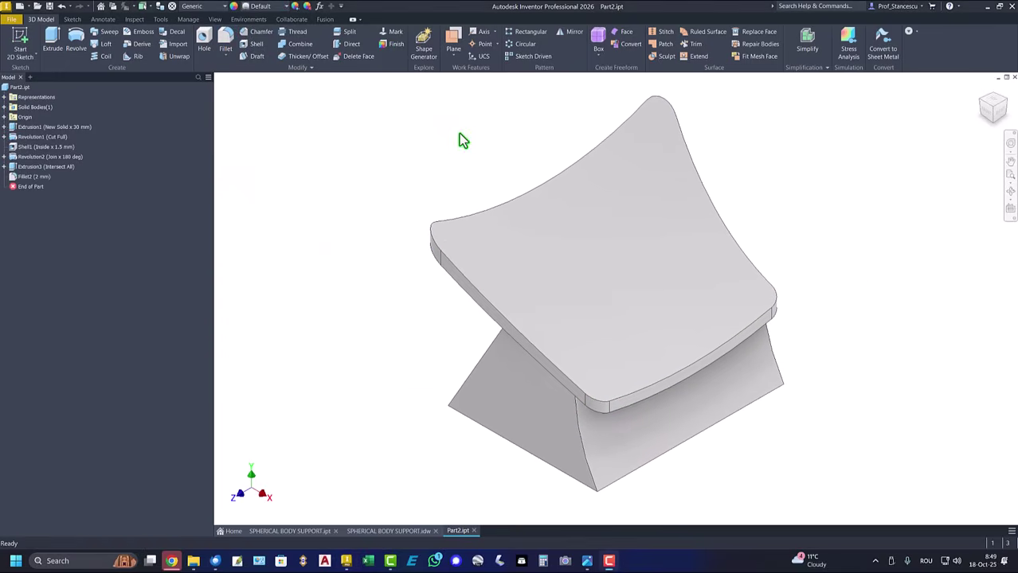
- Circular-pattern the saddle support solid body 3 times over 360° around the Y Axis
{"action": "left_click", "coordinate": [524, 45]}
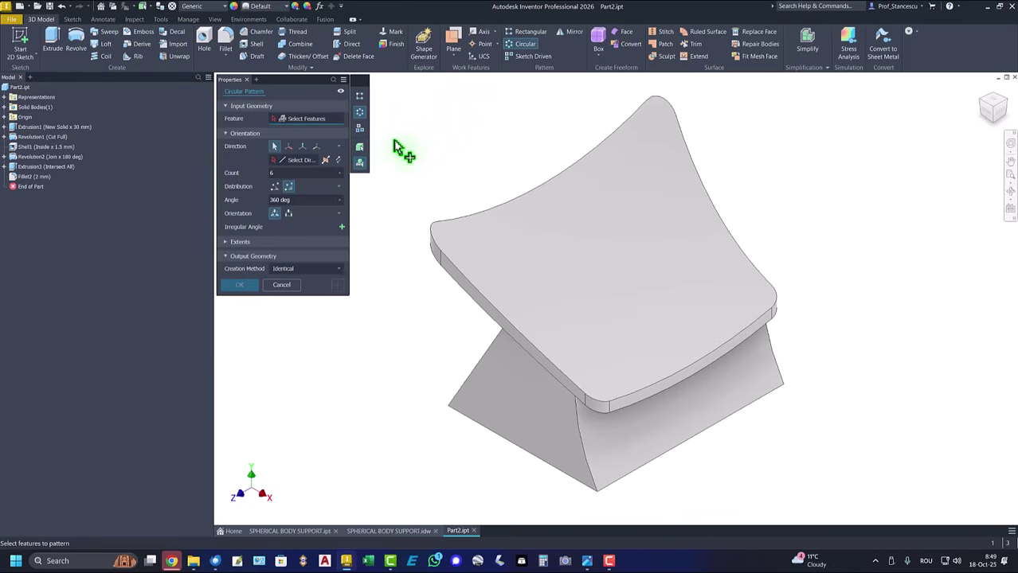
{"action": "left_click", "coordinate": [360, 153]}
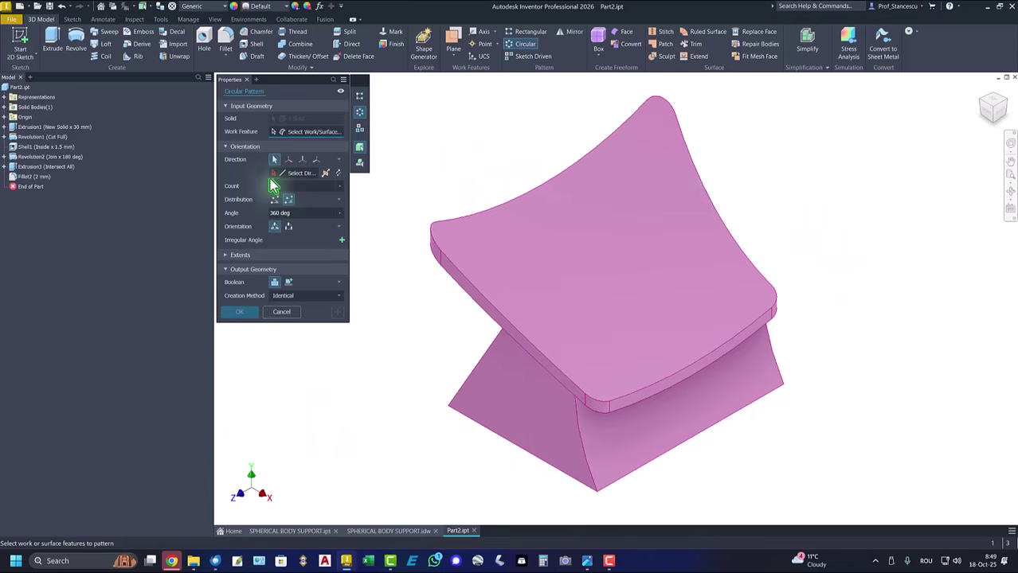
{"action": "left_click", "coordinate": [285, 176]}
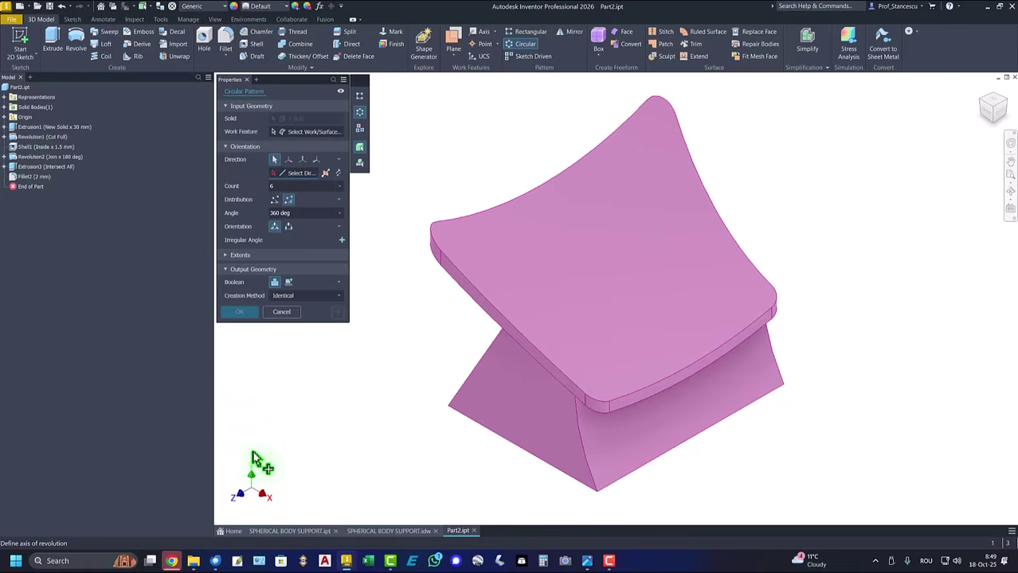
{"action": "left_click", "coordinate": [4, 117]}
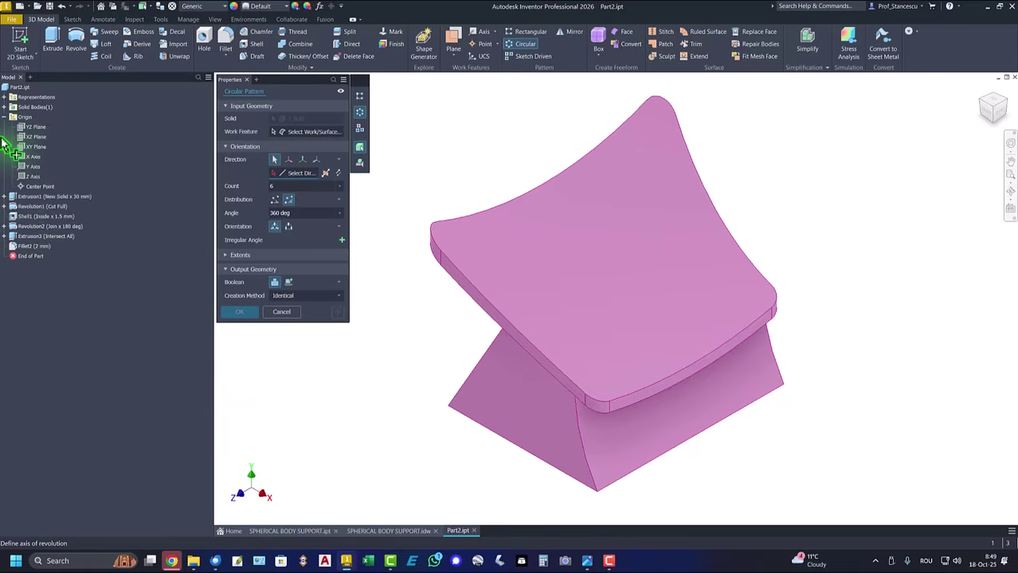
{"action": "left_click", "coordinate": [33, 166]}
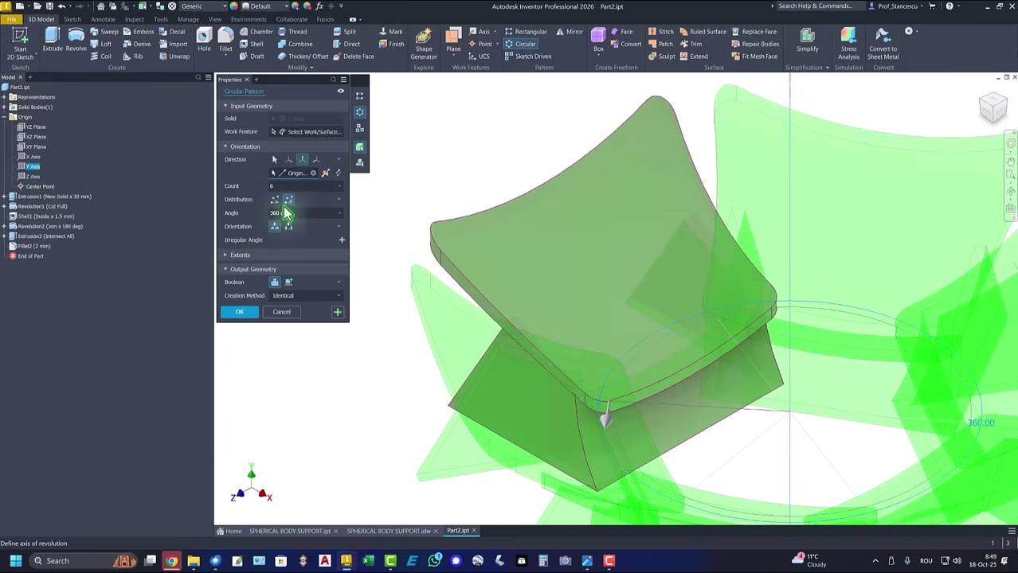
{"action": "left_click", "coordinate": [277, 185]}
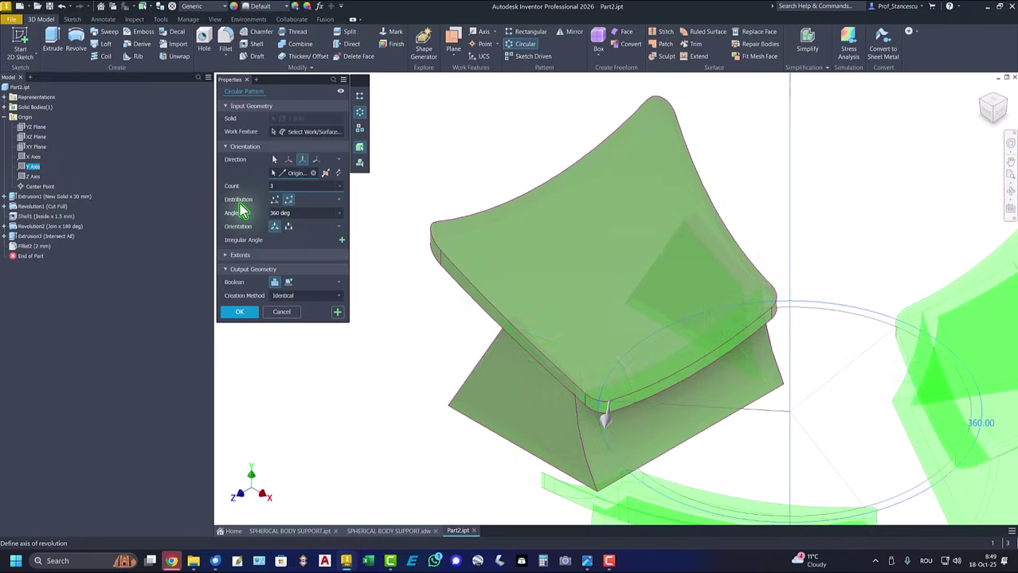
{"action": "left_click", "coordinate": [249, 312]}
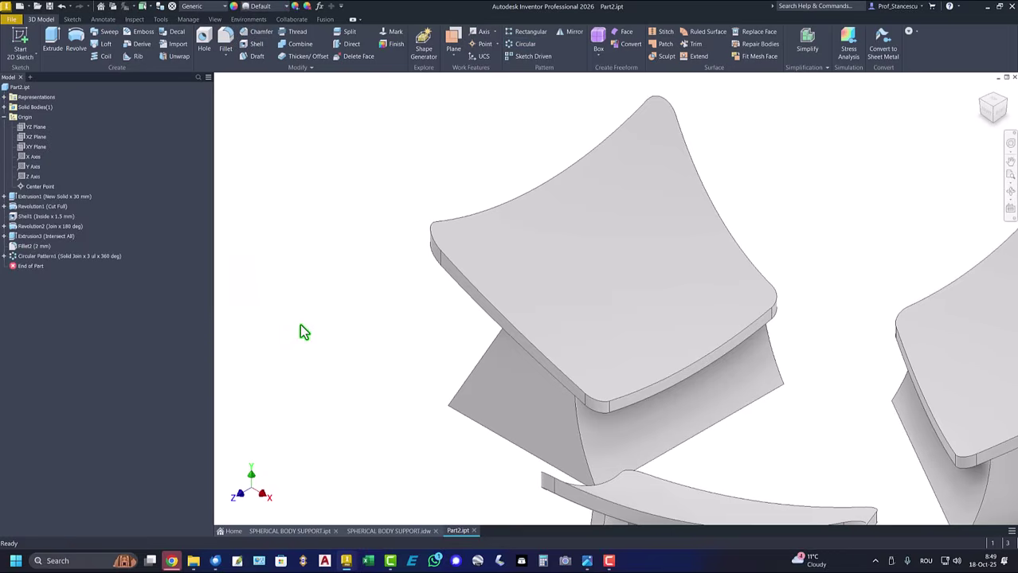
{"action": "key", "text": "F6"}
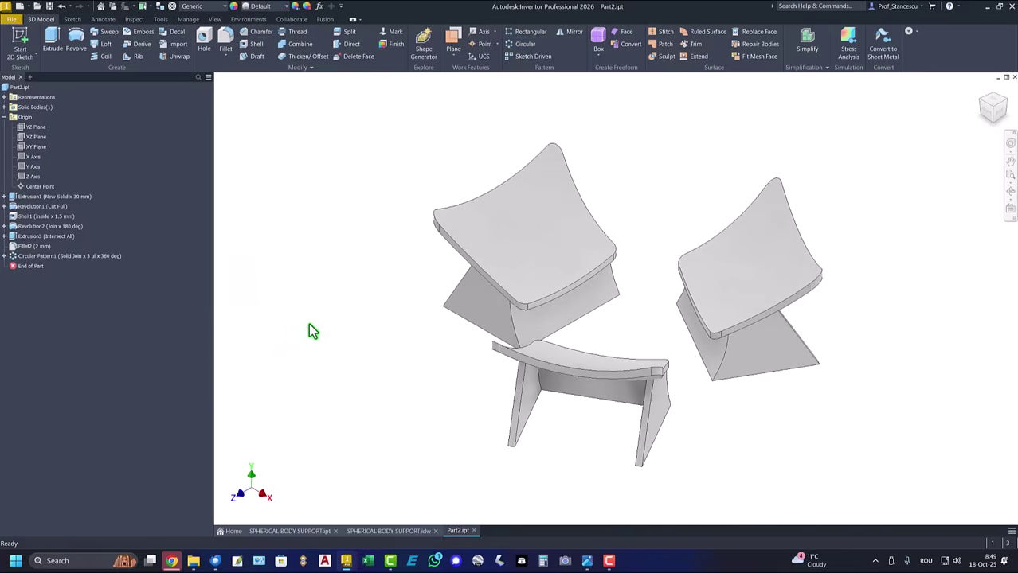
{"action": "key", "text": "F5"}
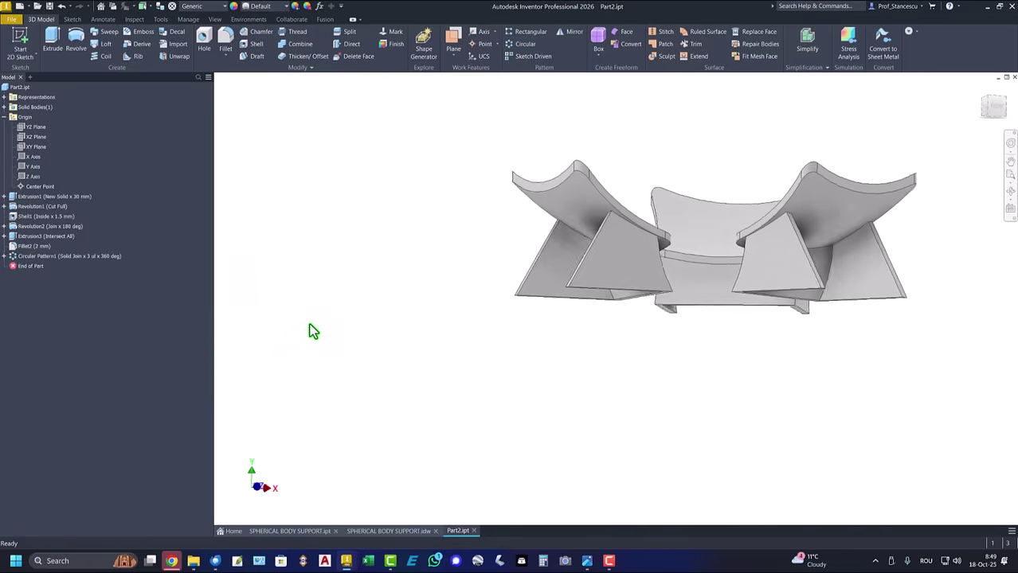
{"action": "key", "text": "F5"}
{"action": "key", "text": "F6"}
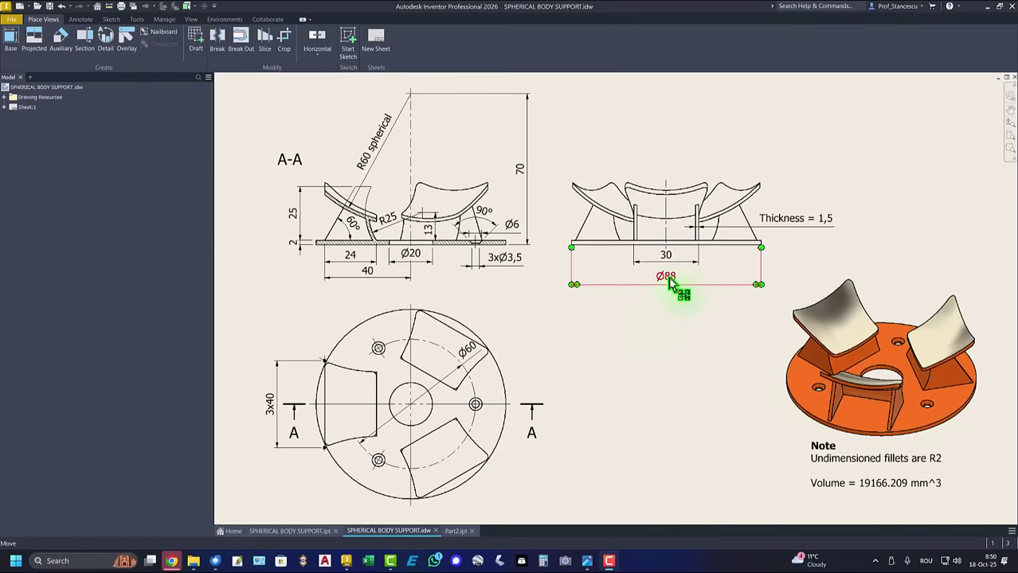
{"action": "left_click", "coordinate": [422, 258]}
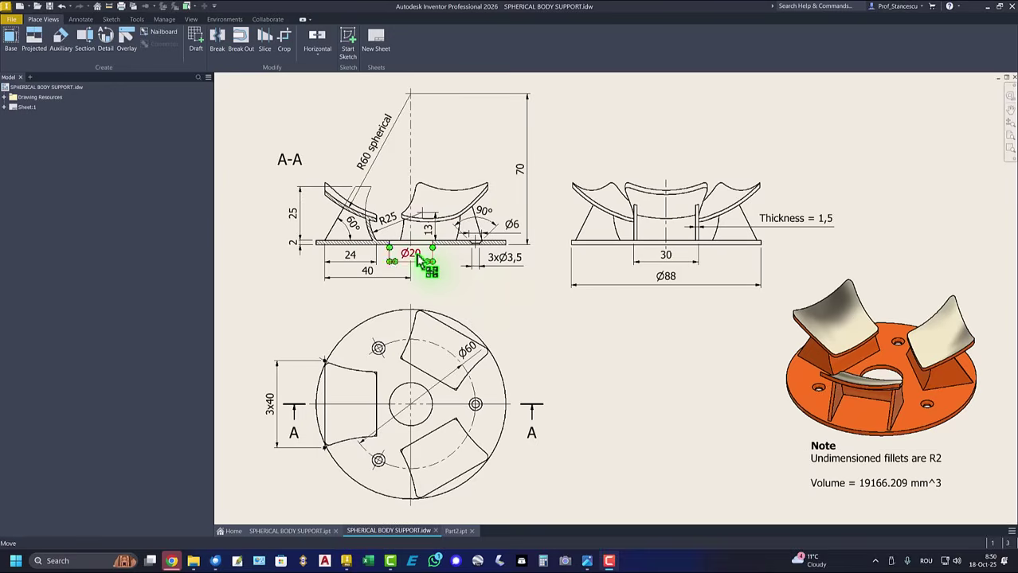
{"action": "left_click_drag", "start_coordinate": [422, 262], "coordinate": [315, 263]}
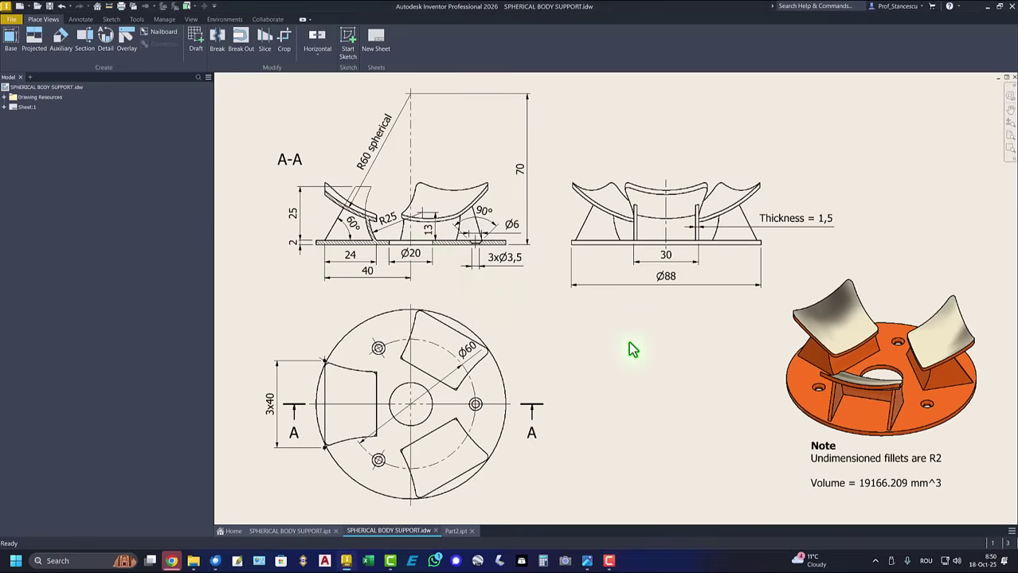
{"action": "left_click", "coordinate": [348, 243]}
{"action": "key", "text": "Escape"}
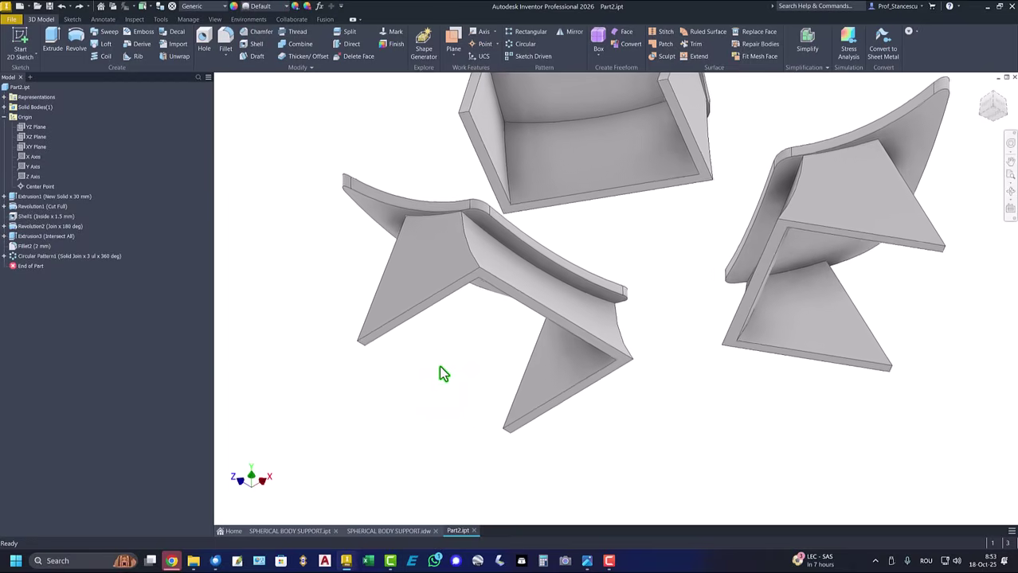
{"action": "scroll", "coordinate": [438, 319], "scroll_direction": "down", "scroll_amount": 2}
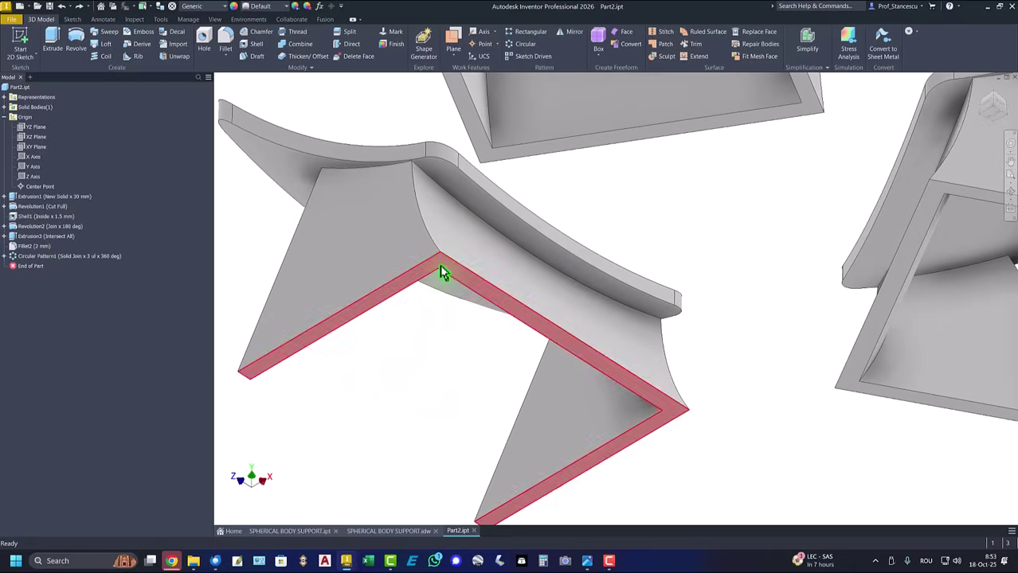
- Start a new sketch on the bottom plane of the saddle supports
{"action": "left_click", "coordinate": [443, 272]}
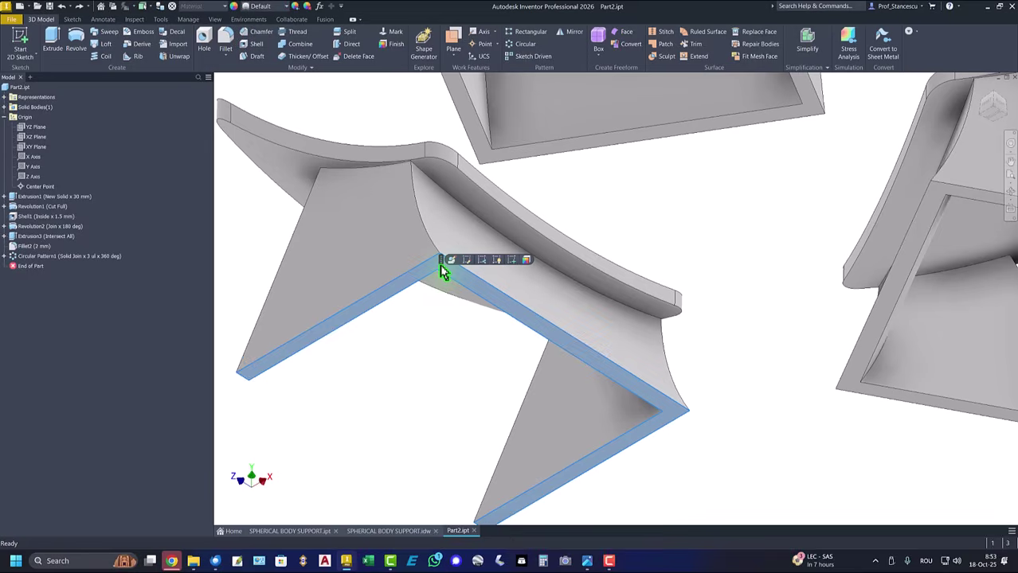
{"action": "left_click", "coordinate": [509, 260]}
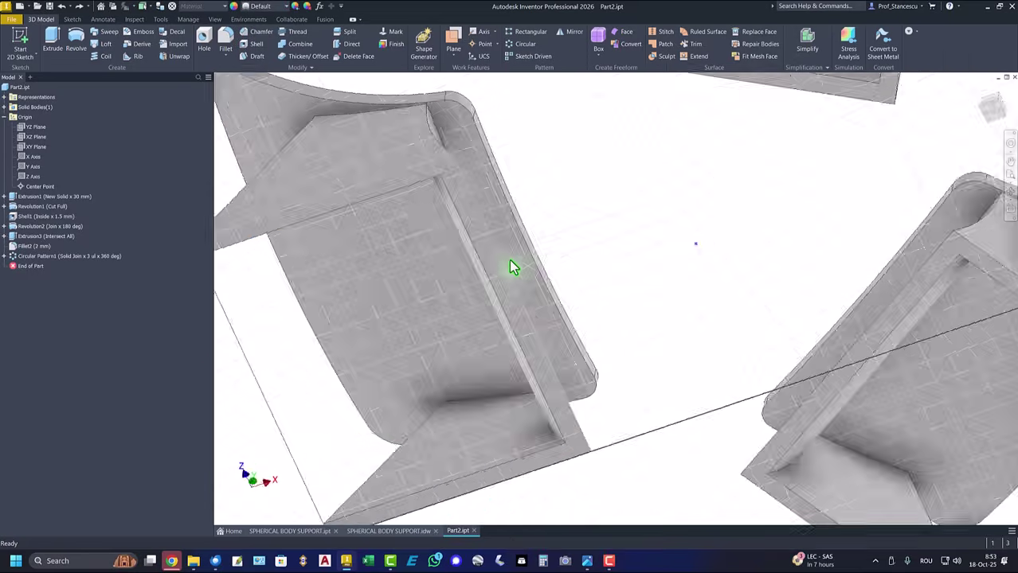
{"action": "key", "text": "Home"}
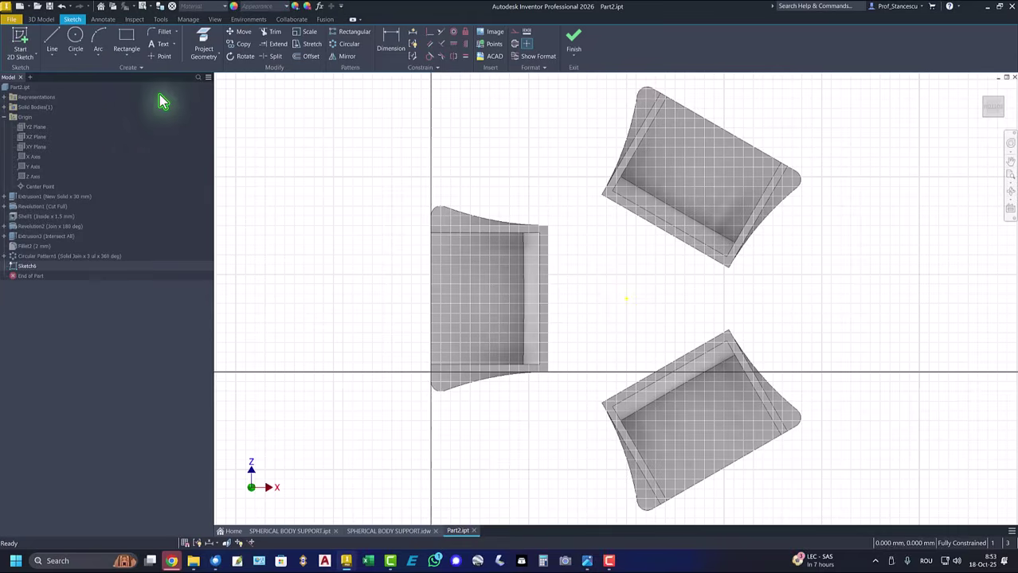
- Draw a Ø88 mm circle and a concentric Ø20 mm circle, then finish the sketch
{"action": "left_click", "coordinate": [76, 38]}
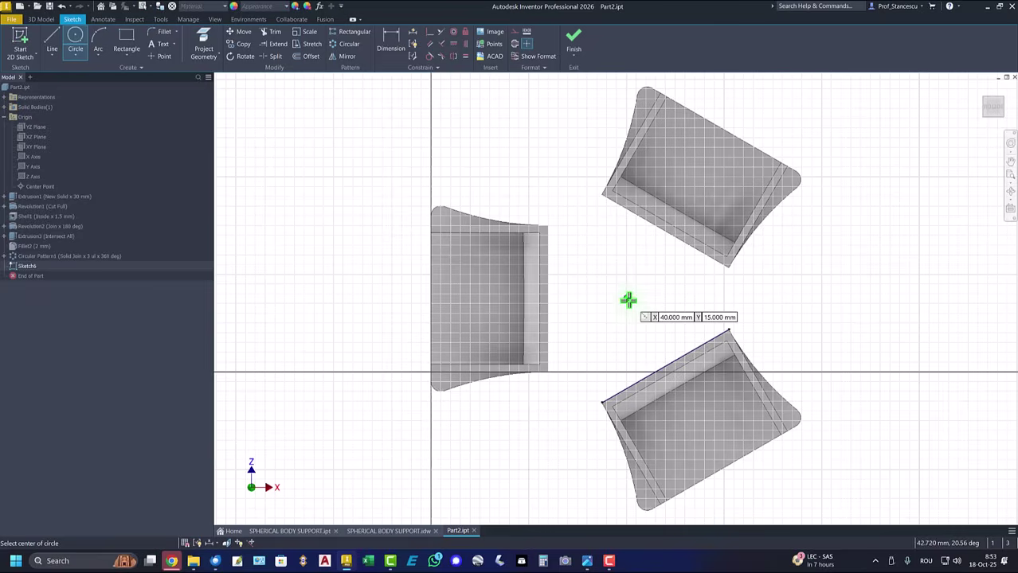
{"action": "left_click", "coordinate": [626, 299]}
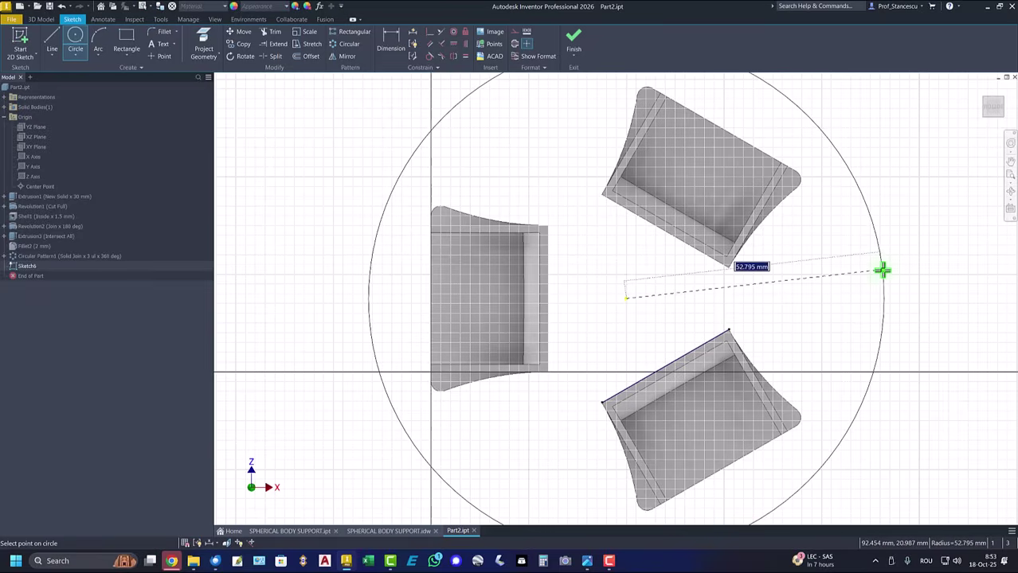
{"action": "right_click", "coordinate": [876, 269]}
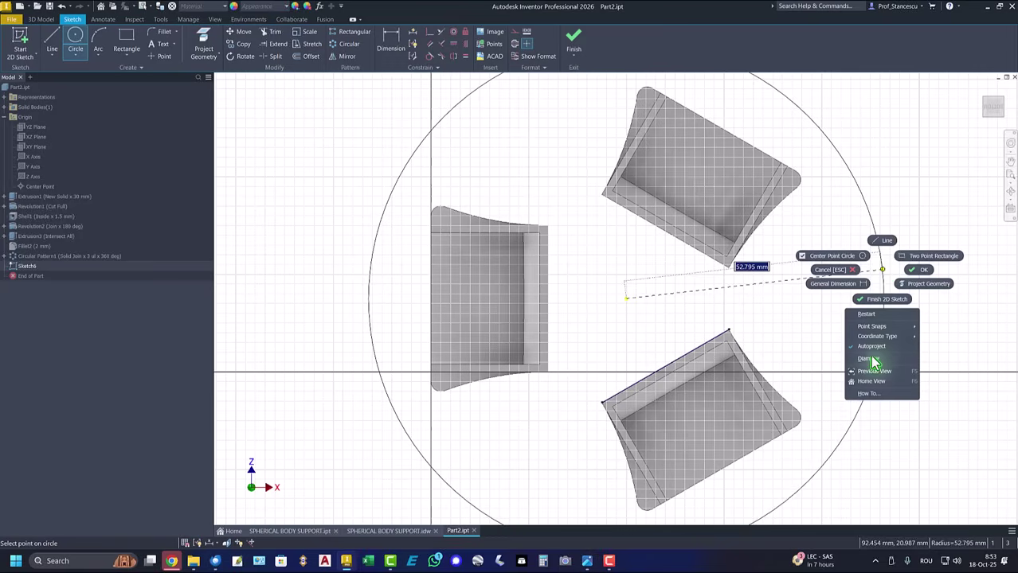
{"action": "left_click", "coordinate": [866, 349]}
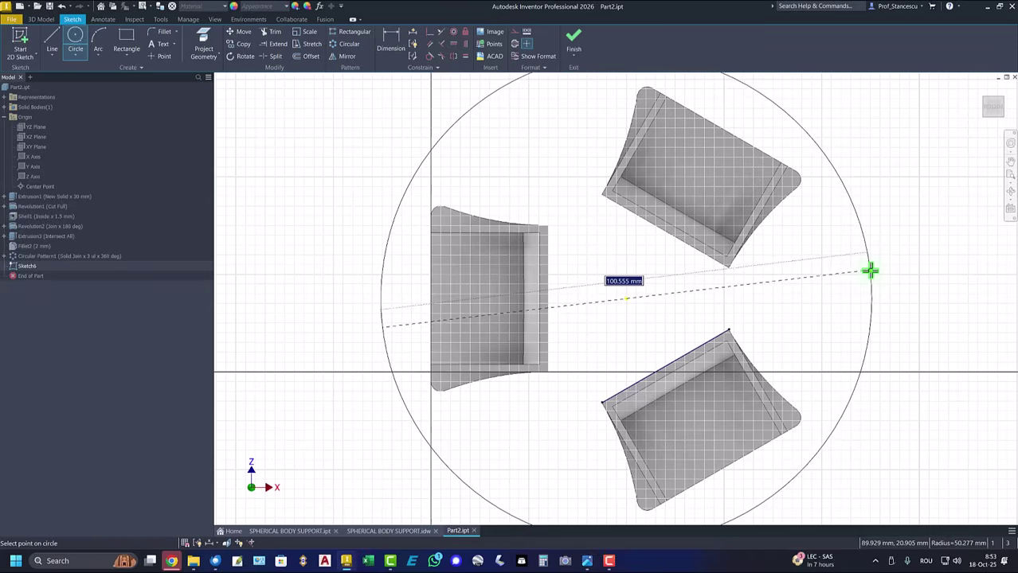
{"action": "type", "text": "88"}
{"action": "key", "text": "Return"}
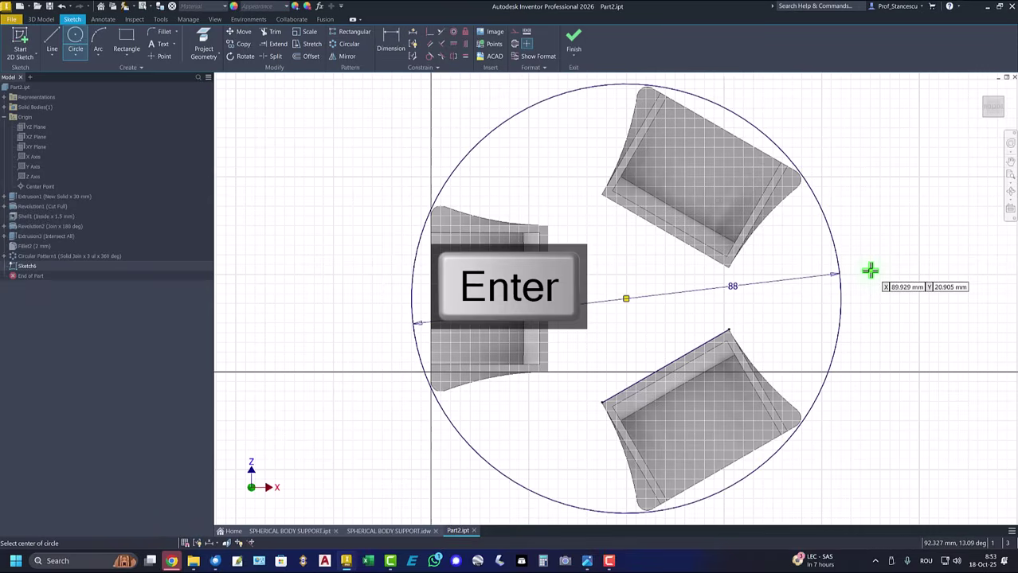
{"action": "left_click", "coordinate": [626, 300]}
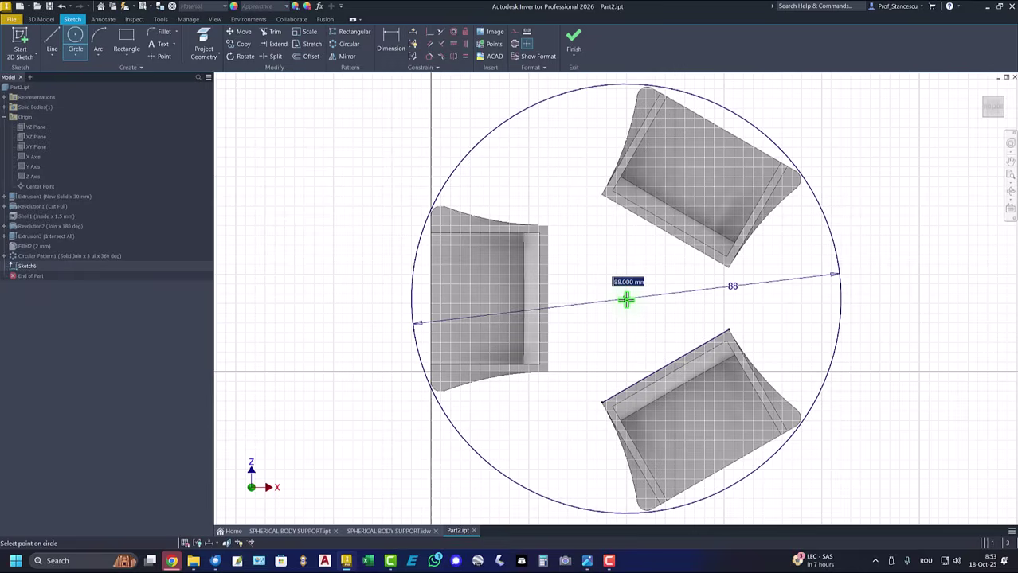
{"action": "type", "text": "2"}
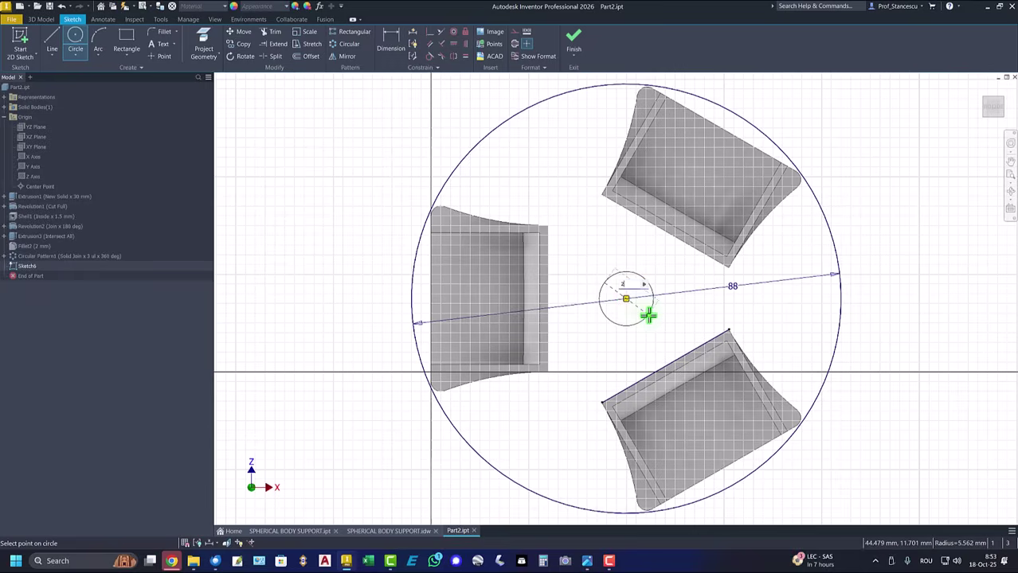
{"action": "type", "text": "0"}
{"action": "key", "text": "Return"}
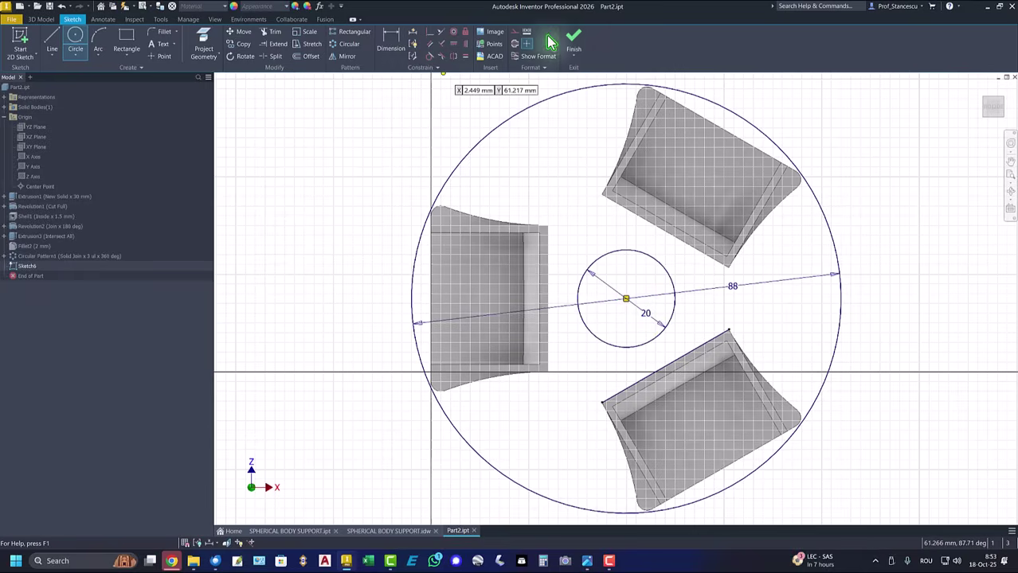
{"action": "left_click", "coordinate": [575, 44]}
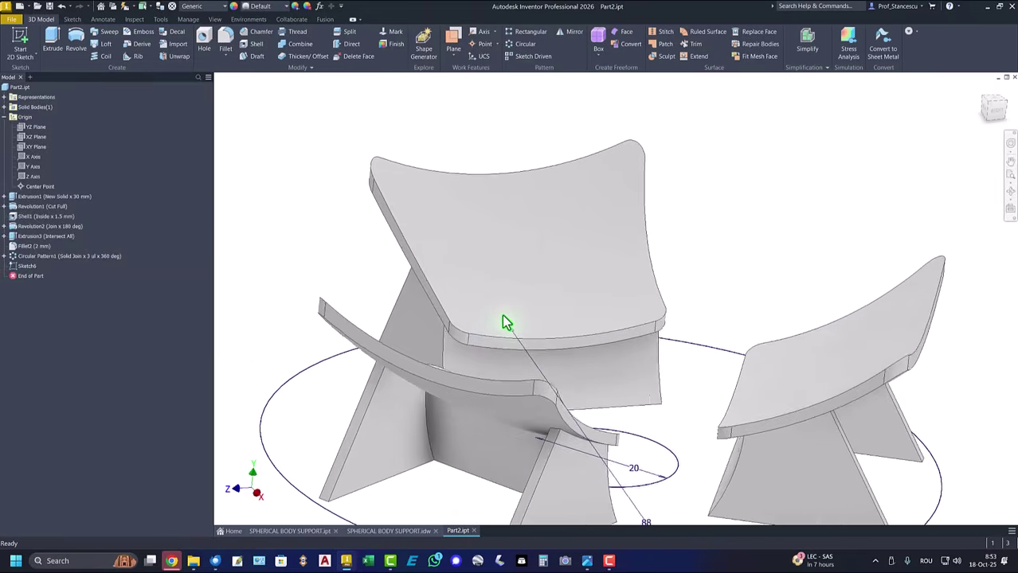
- Extrude the ring between the two circles 2 mm to form the base disc
{"action": "left_click", "coordinate": [53, 39]}
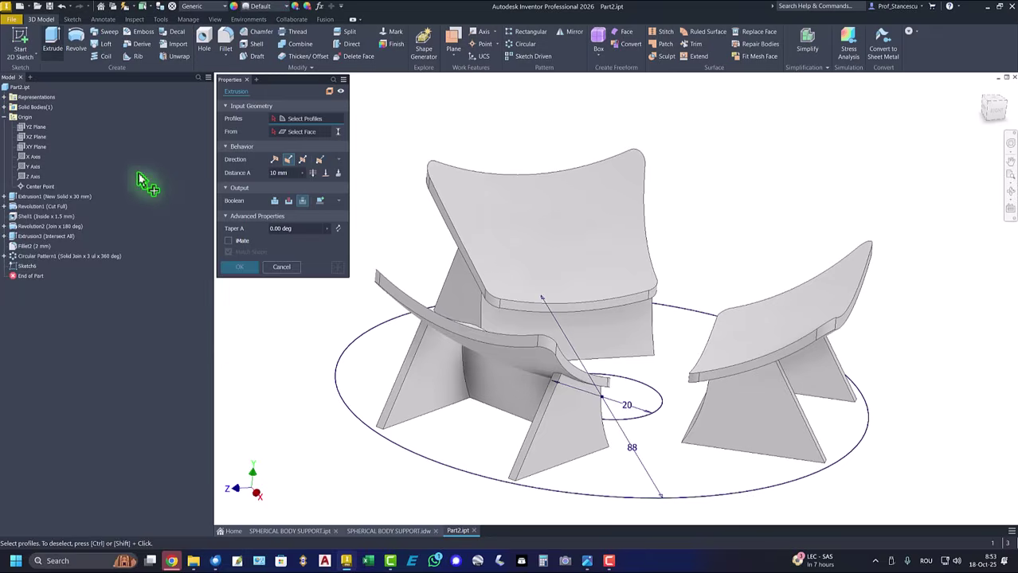
{"action": "left_click", "coordinate": [390, 360]}
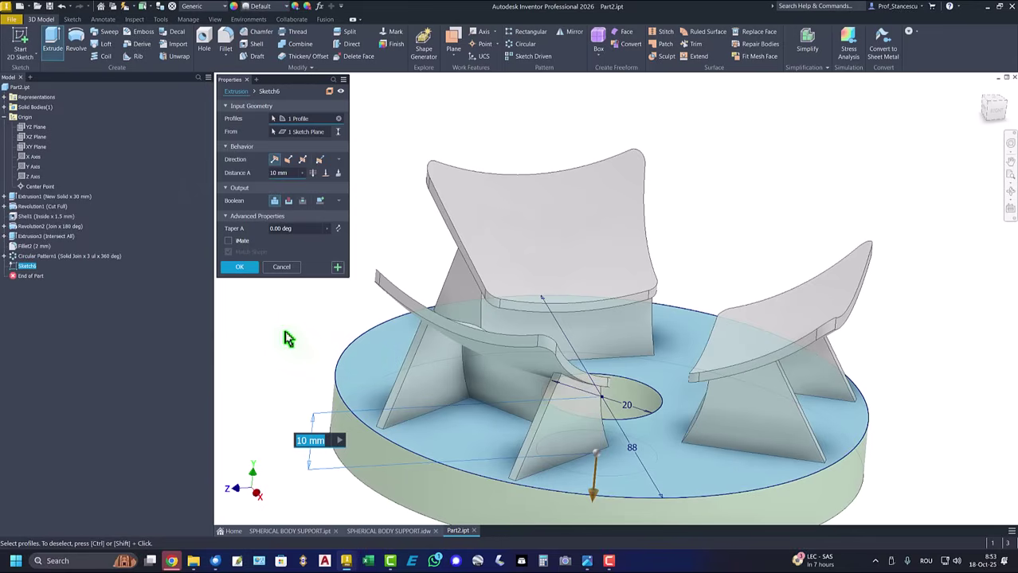
{"action": "type", "text": "2"}
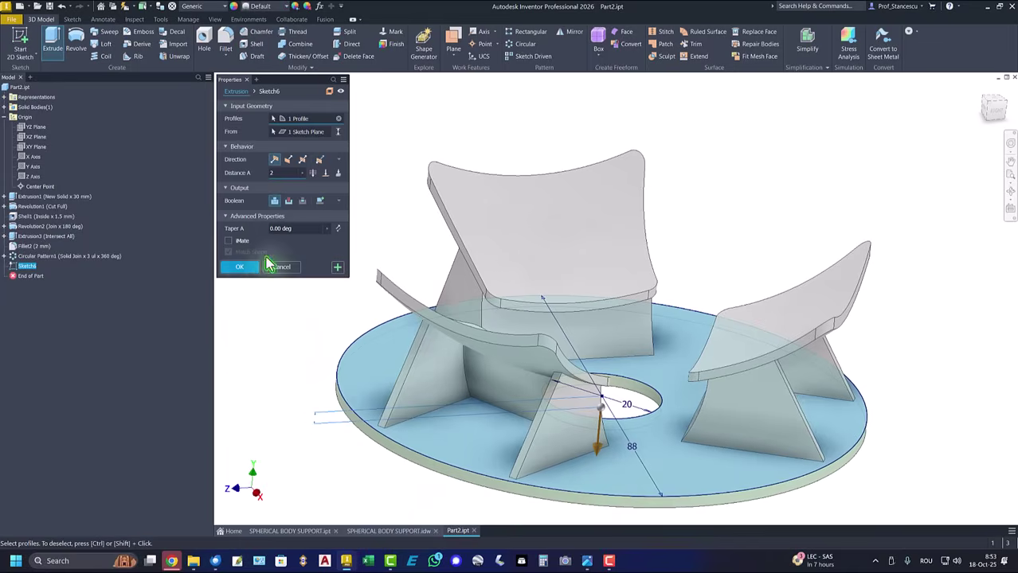
{"action": "key", "text": "Return"}
{"action": "key", "text": "F6"}
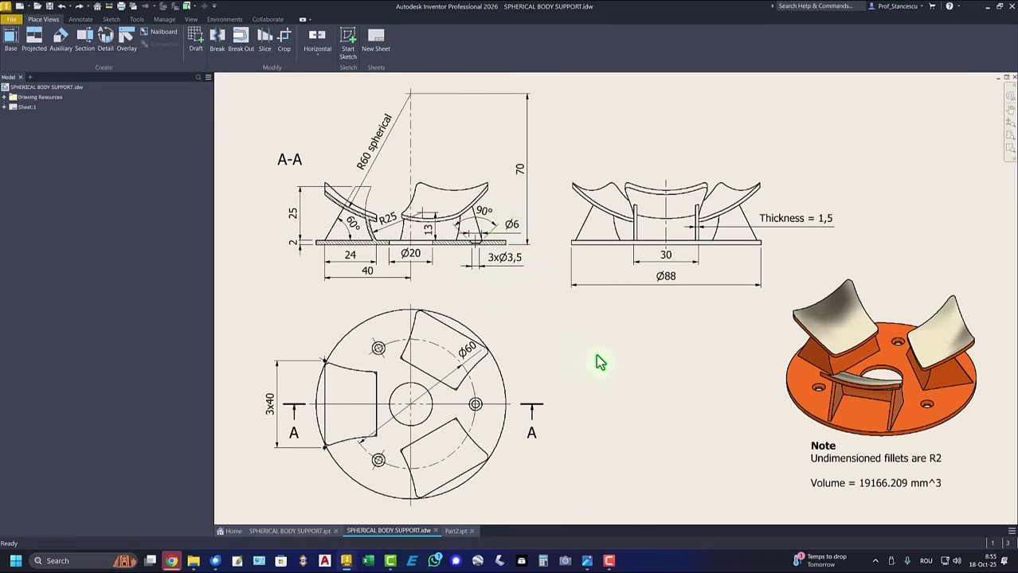
- In Part2, start a sketch on the disc face and place a point right of centre
{"action": "key", "text": "ctrl+Tab"}
{"action": "left_click", "coordinate": [717, 414]}
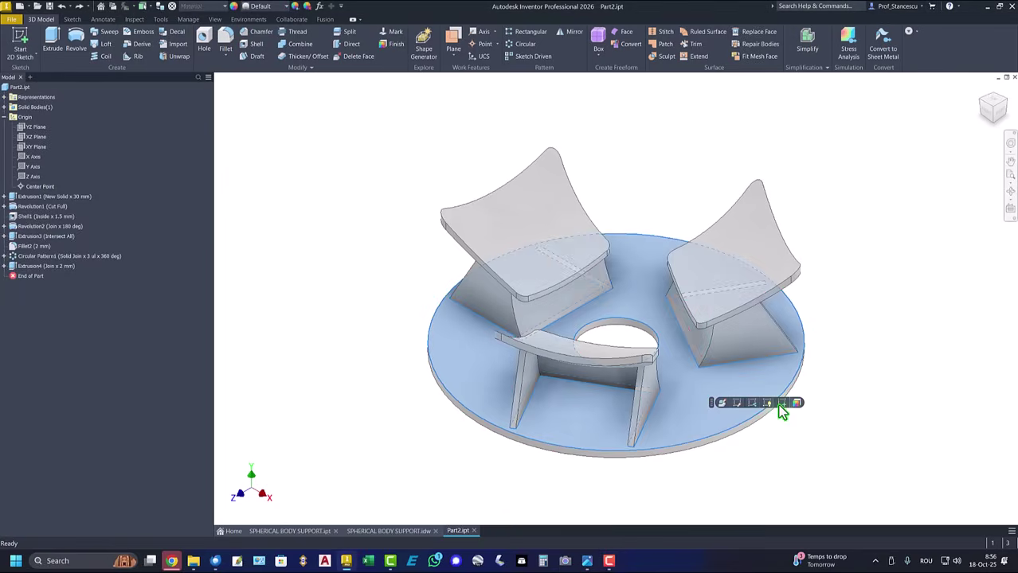
{"action": "left_click", "coordinate": [780, 403]}
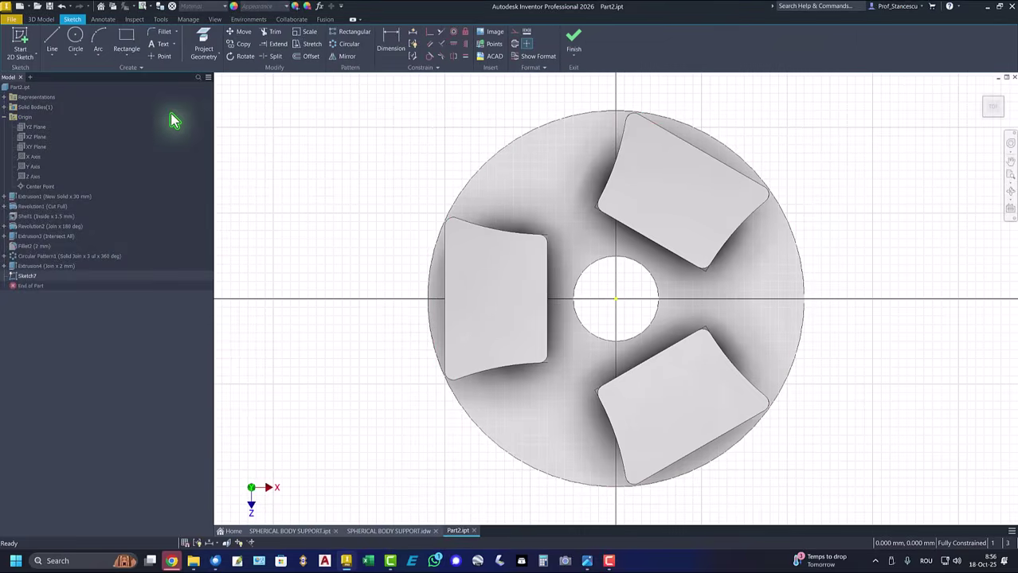
{"action": "left_click", "coordinate": [162, 55]}
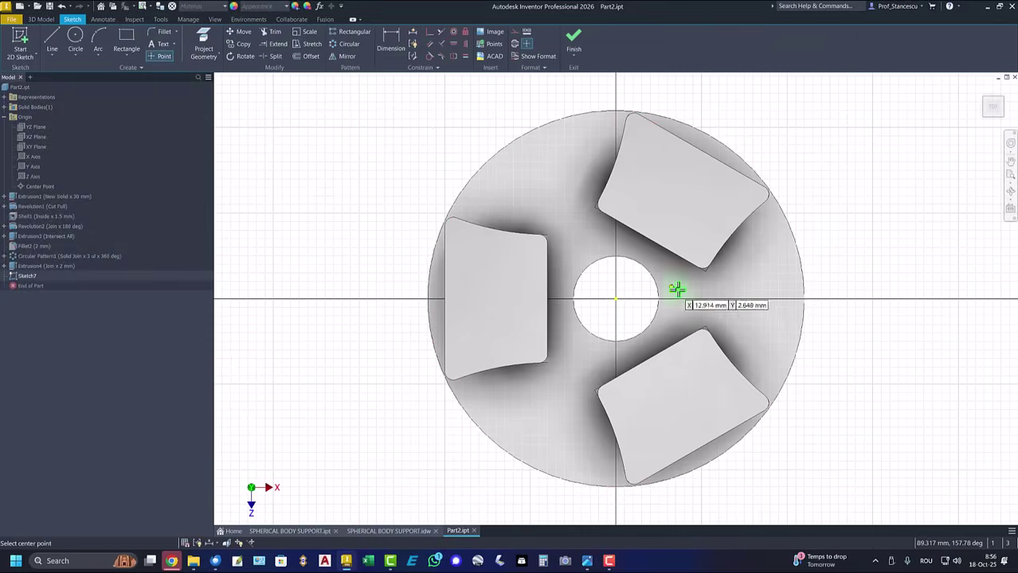
{"action": "left_click", "coordinate": [733, 311]}
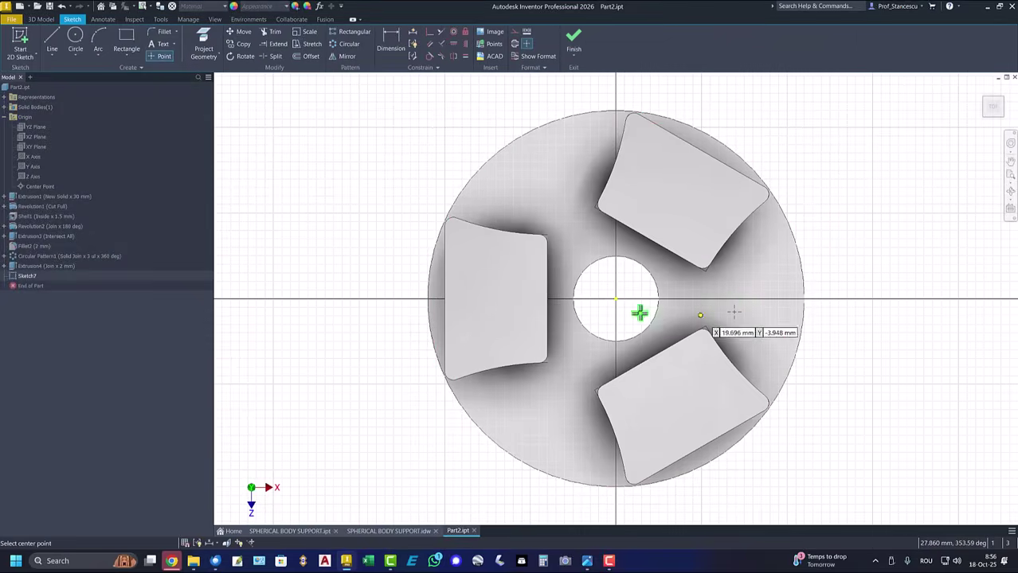
- Dimension the point 30 mm from the disc centre and begin a Horizontal constraint on it
{"action": "left_click", "coordinate": [385, 40]}
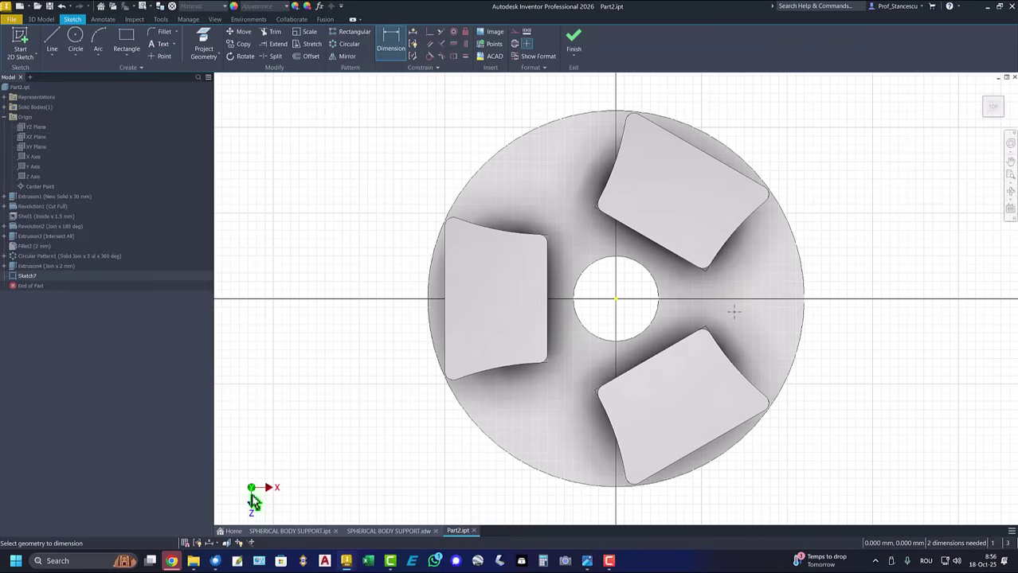
{"action": "left_click", "coordinate": [615, 301]}
{"action": "left_click", "coordinate": [729, 313]}
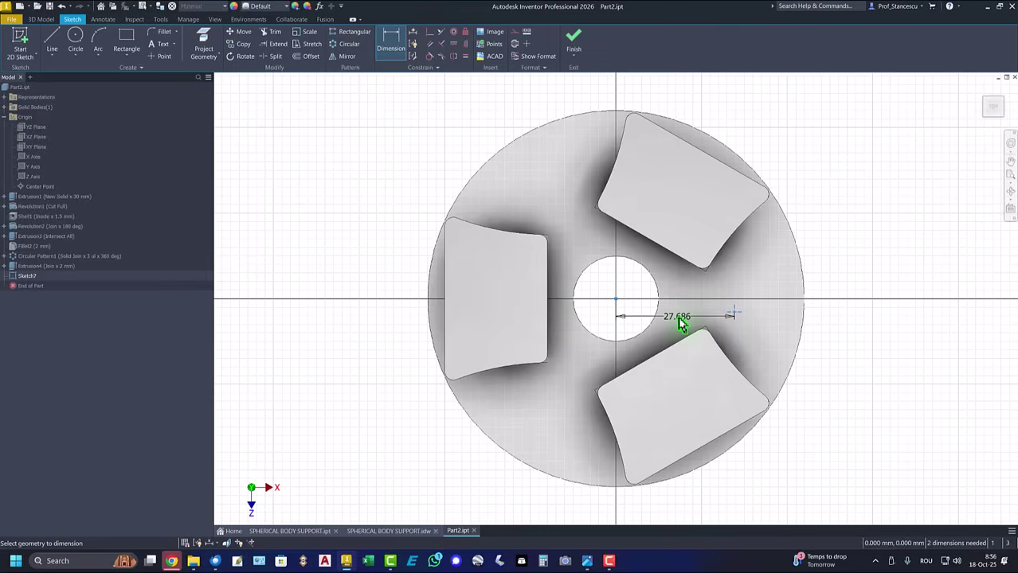
{"action": "left_click", "coordinate": [680, 323]}
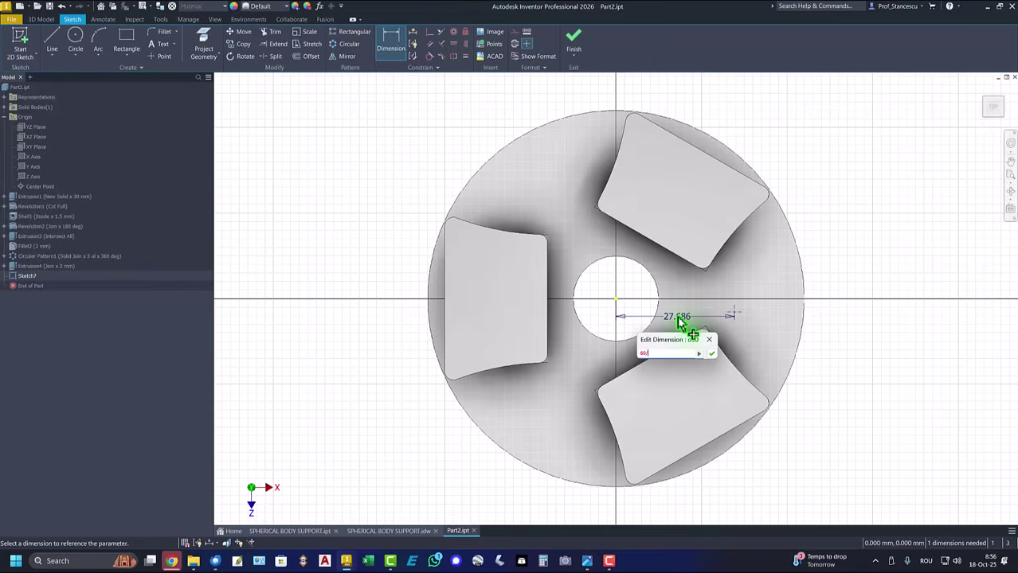
{"action": "key", "text": "Return"}
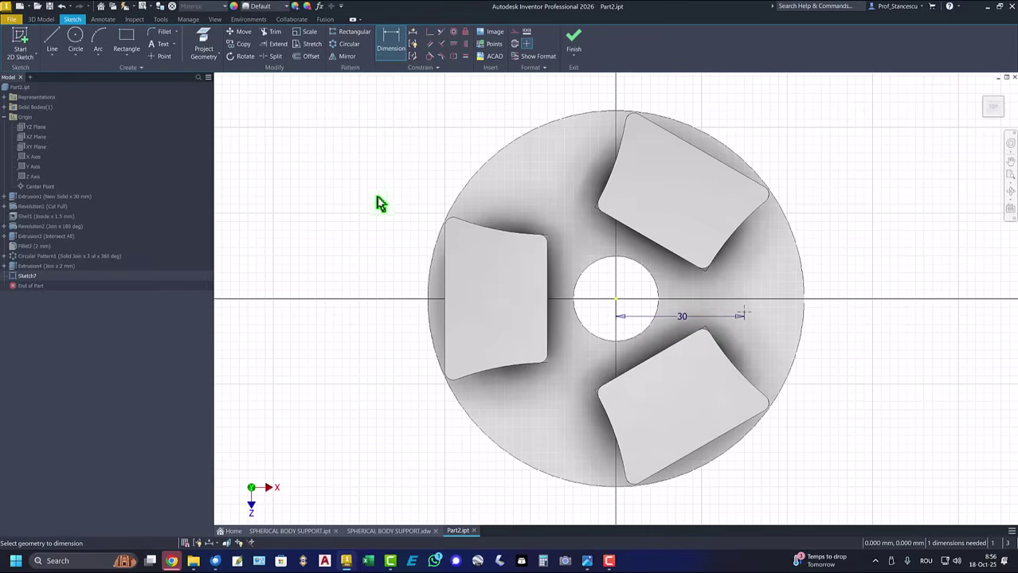
{"action": "left_click", "coordinate": [453, 45]}
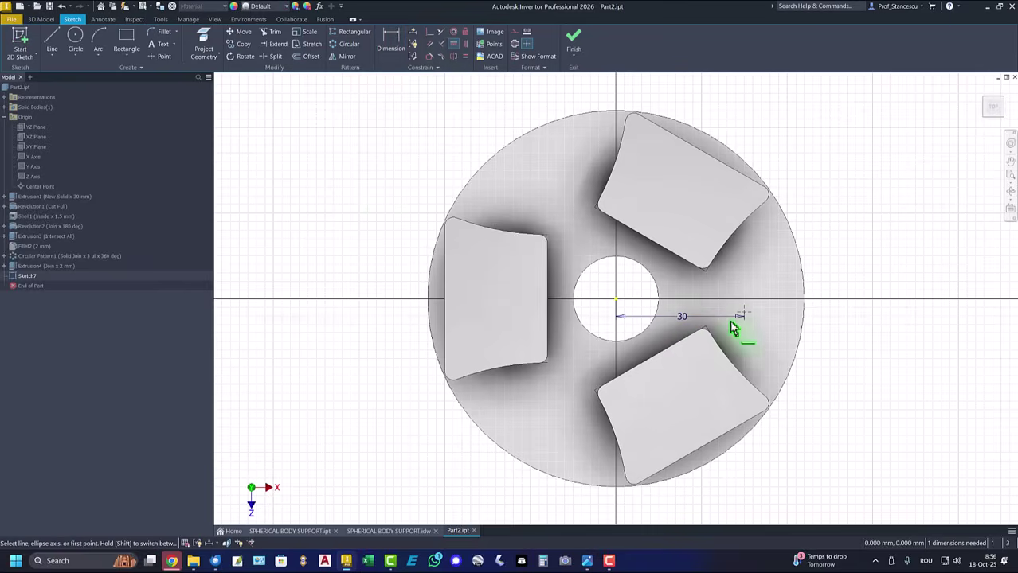
{"action": "left_click", "coordinate": [745, 315]}
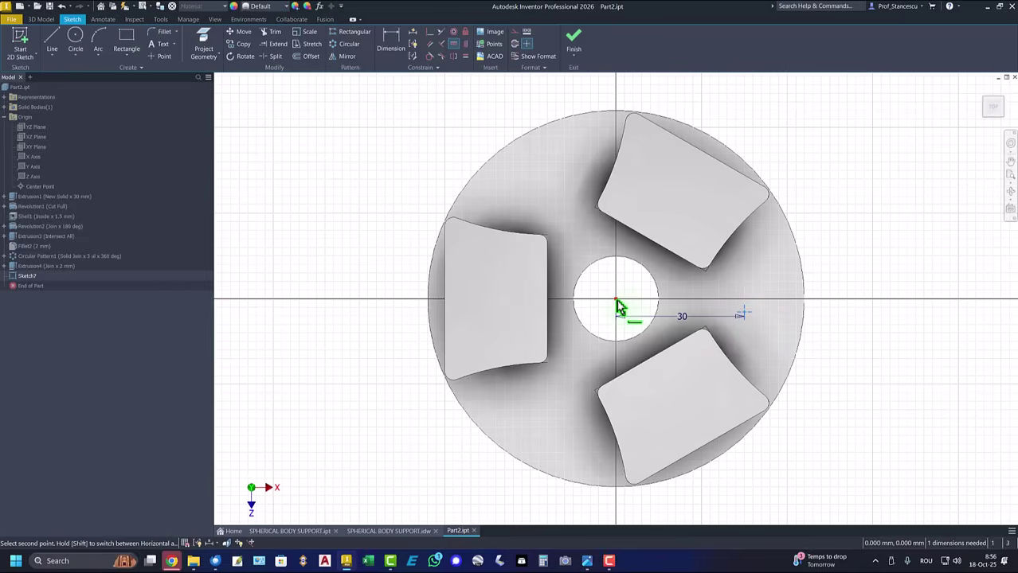
- Level the point with the centre, then cut a through-all Ø3.5 mm hole with Ø6 mm countersink
{"action": "left_click", "coordinate": [617, 300]}
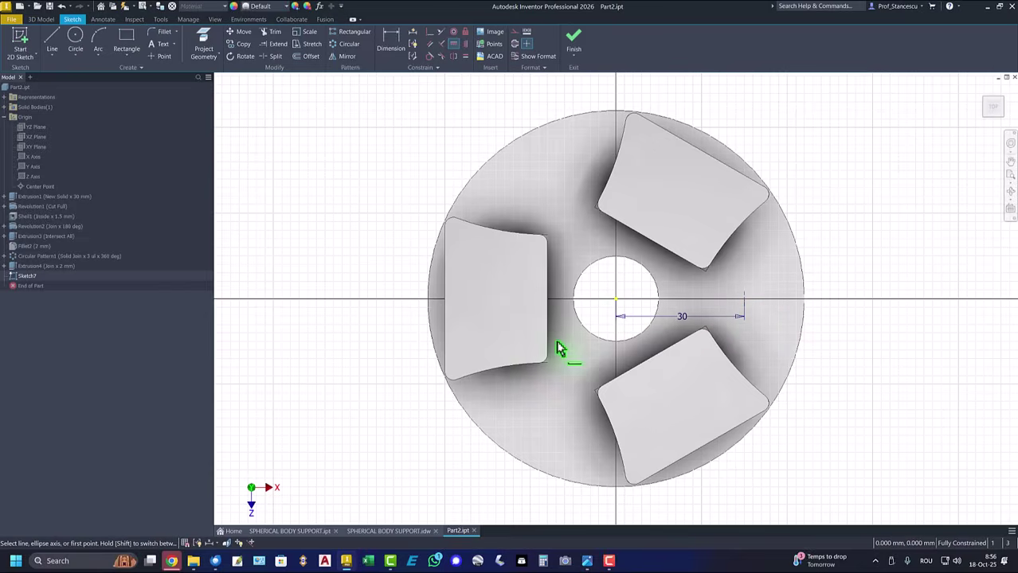
{"action": "left_click", "coordinate": [573, 38]}
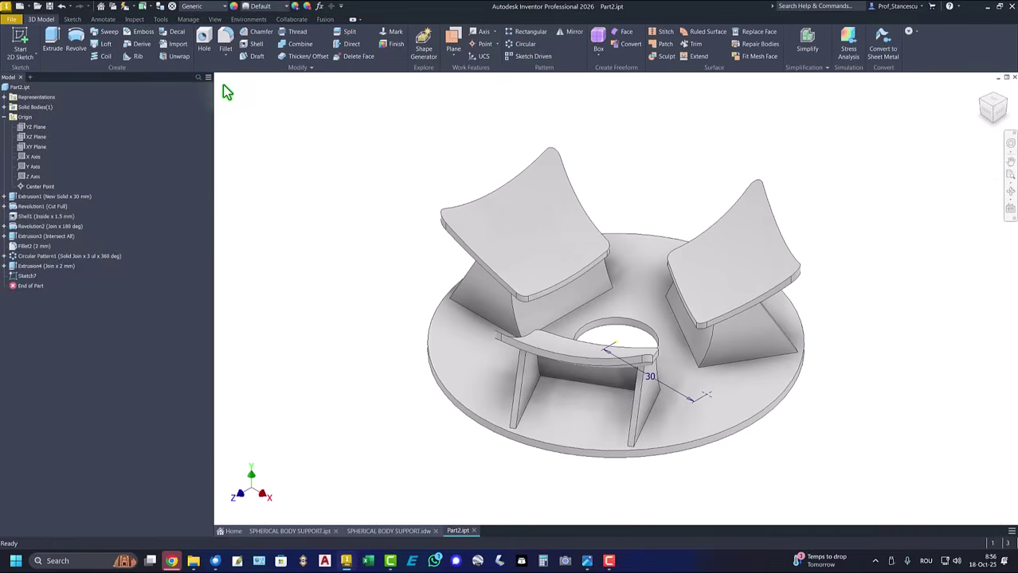
{"action": "key", "text": "h"}
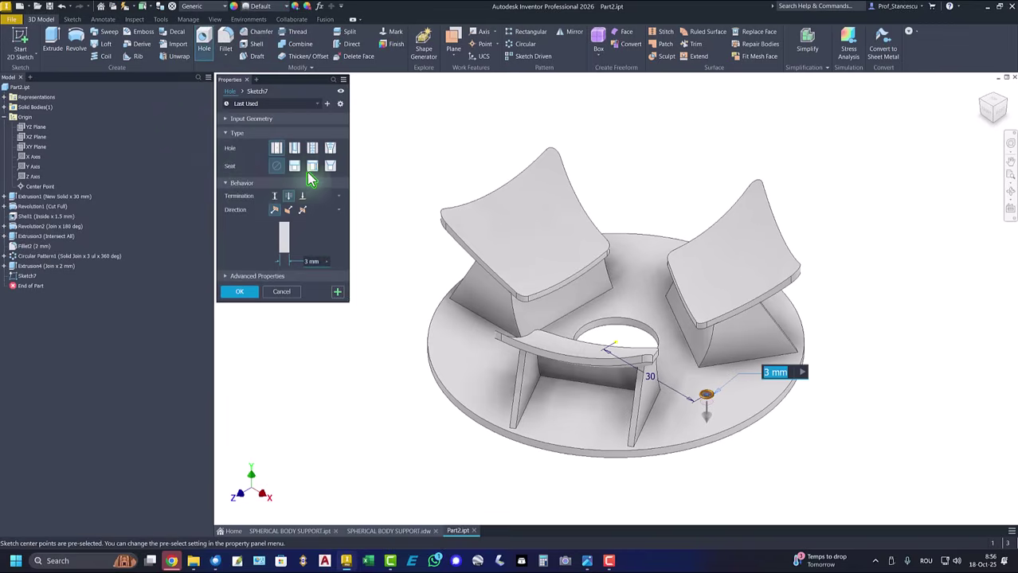
{"action": "left_click", "coordinate": [330, 168]}
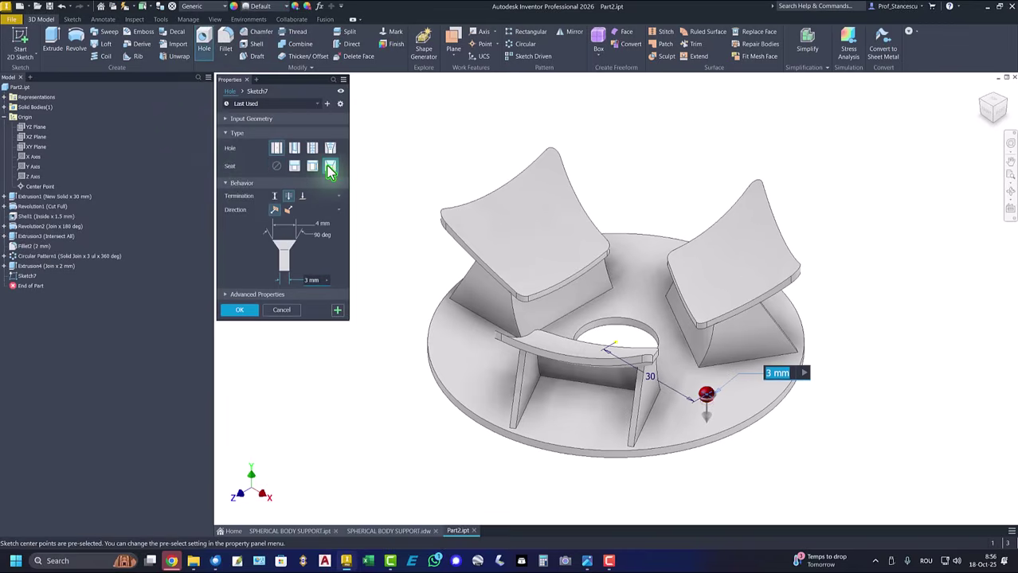
{"action": "left_click", "coordinate": [320, 223]}
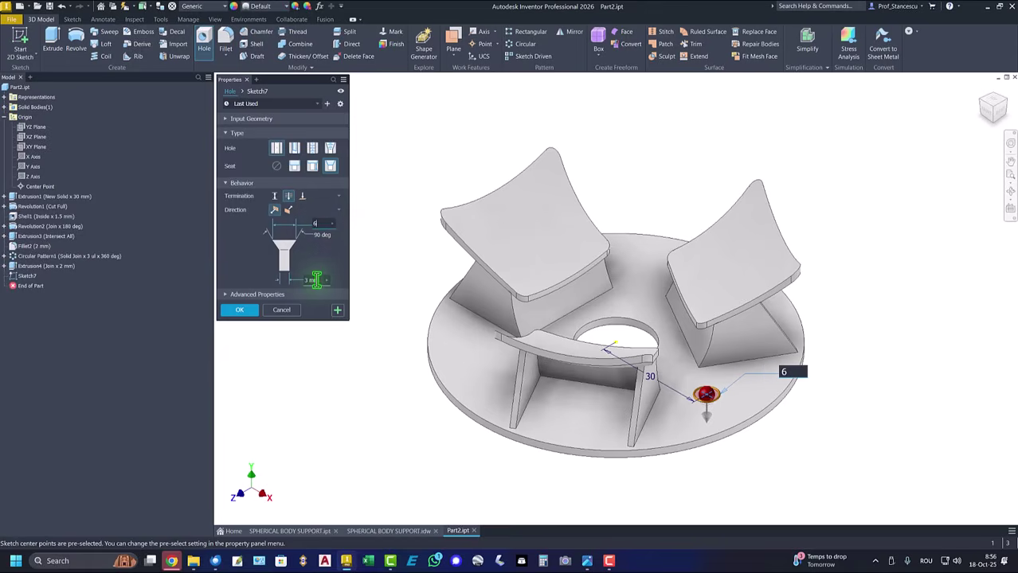
{"action": "left_click", "coordinate": [313, 280]}
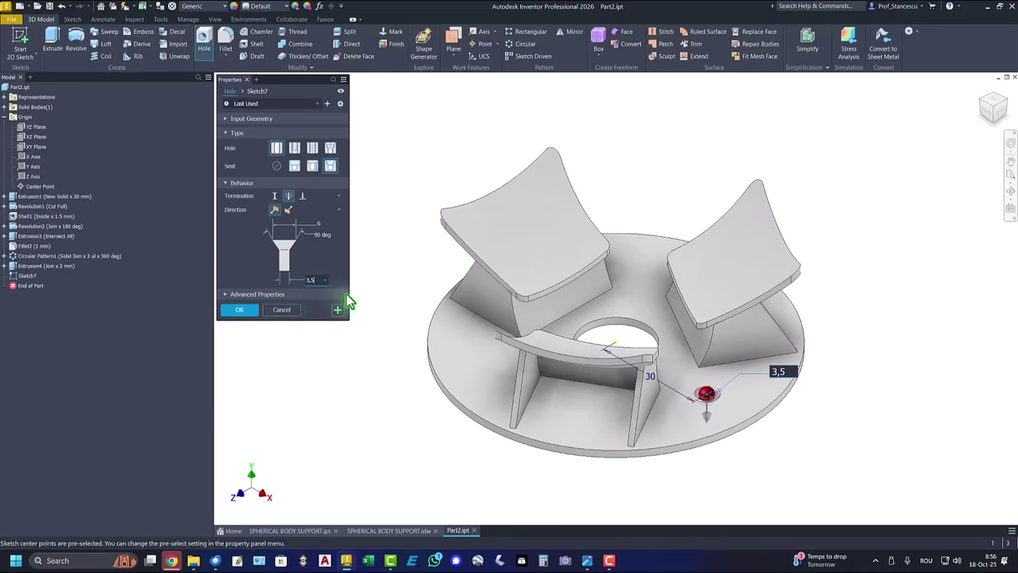
{"action": "left_click", "coordinate": [238, 310]}
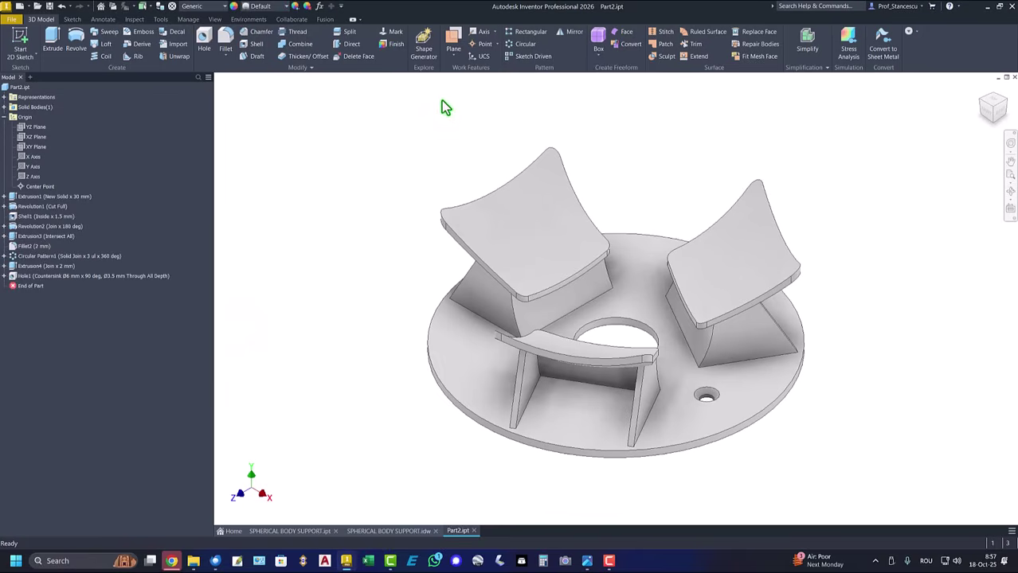
- Circular-pattern Hole1 3 times over 360° around the Y Axis
{"action": "left_click", "coordinate": [521, 45]}
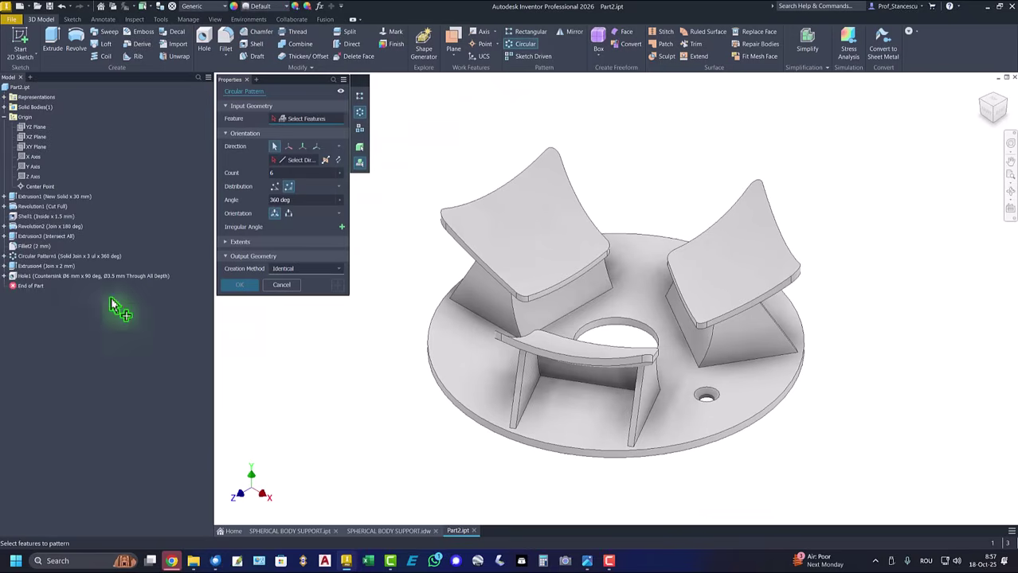
{"action": "left_click", "coordinate": [39, 277]}
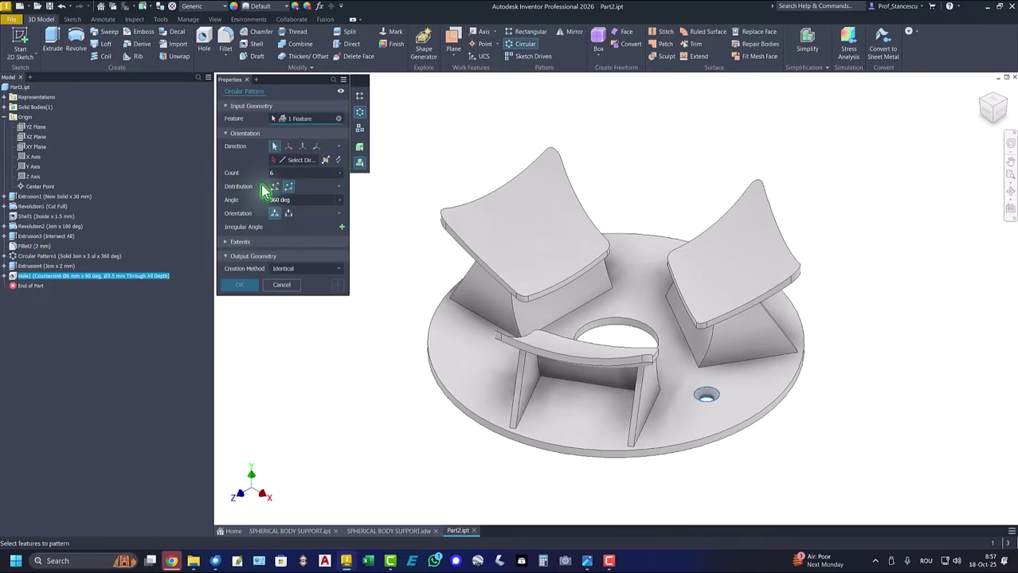
{"action": "left_click", "coordinate": [294, 160]}
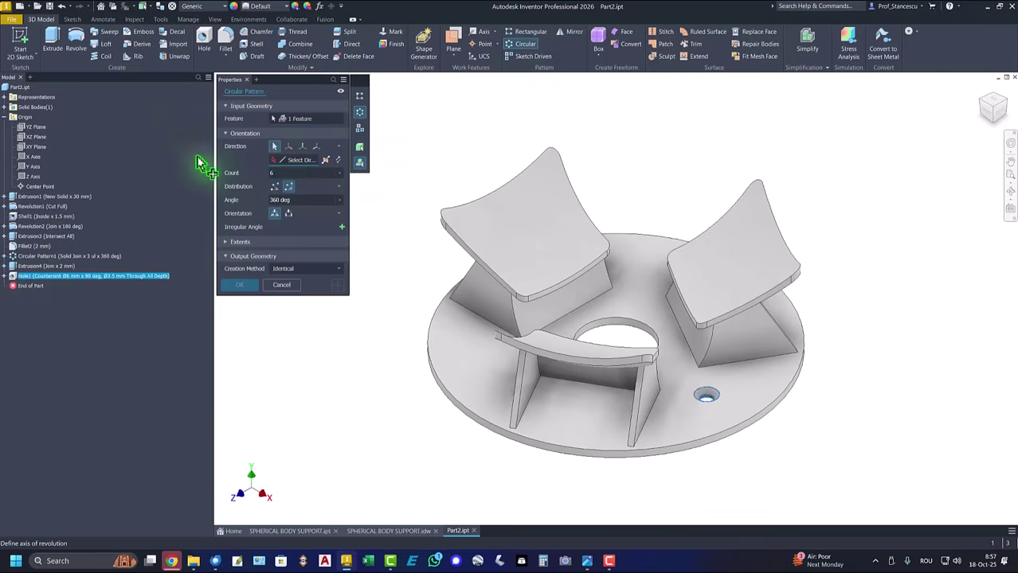
{"action": "left_click", "coordinate": [32, 166]}
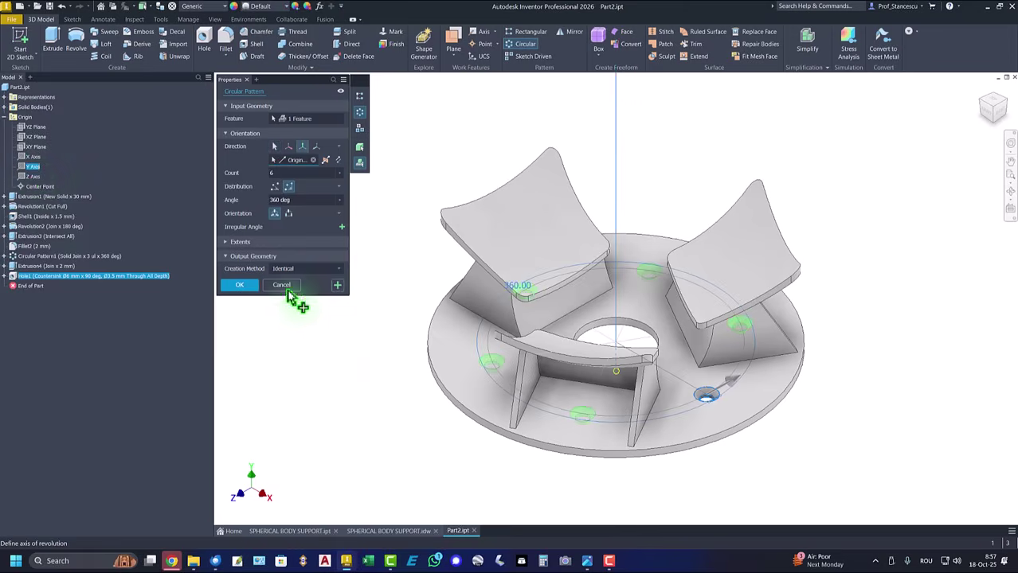
{"action": "left_click", "coordinate": [282, 173]}
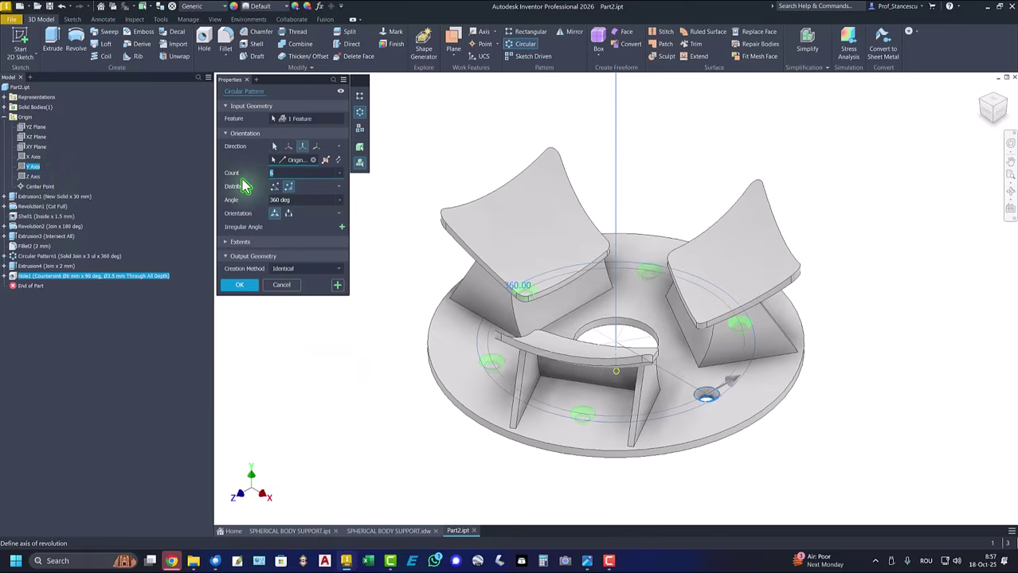
{"action": "type", "text": "3"}
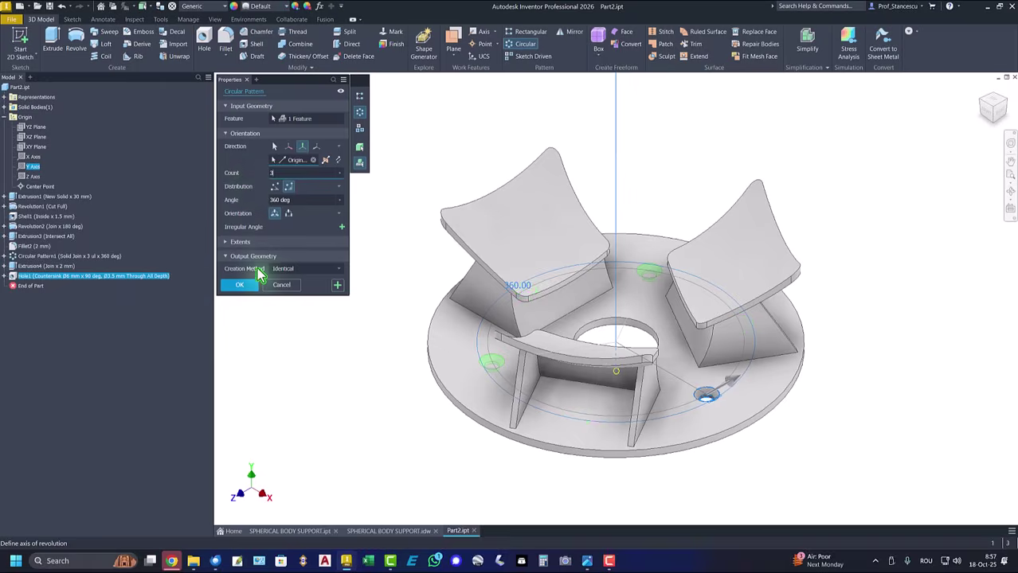
{"action": "left_click", "coordinate": [239, 285]}
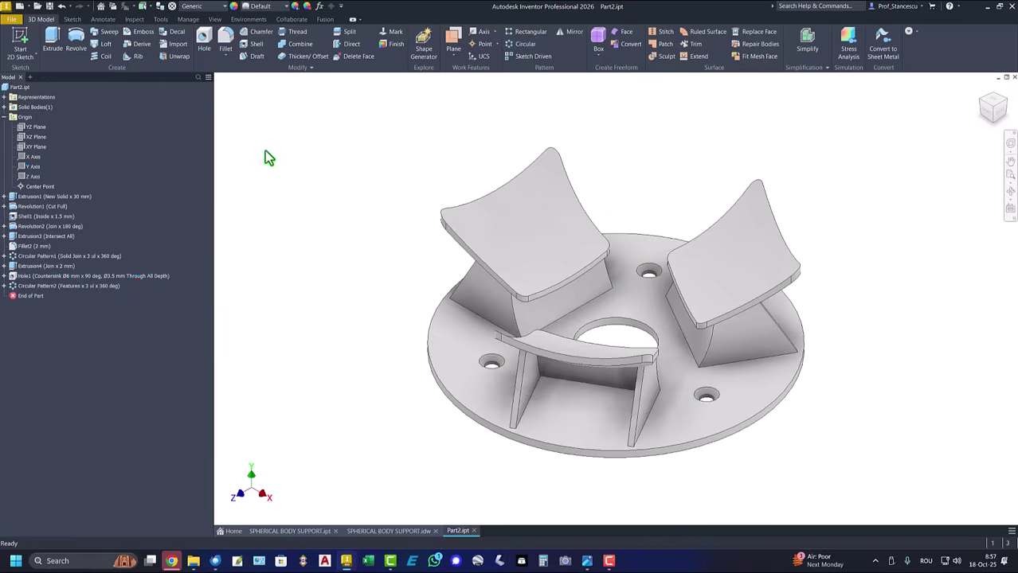
- Calculate Part2's physical properties, copy its 19166.193 mm^3 volume, and close iProperties
{"action": "left_click", "coordinate": [5, 90]}
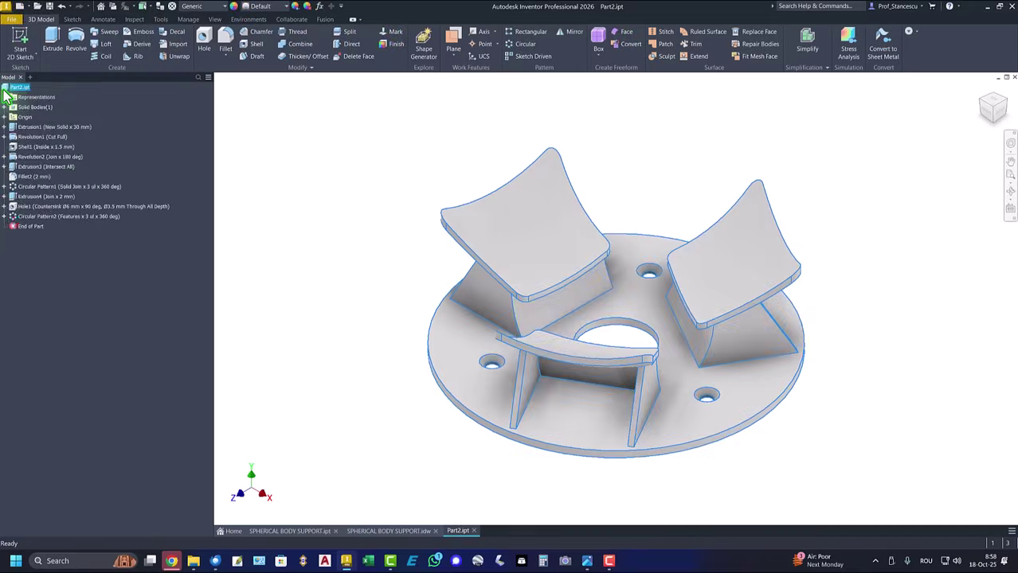
{"action": "right_click", "coordinate": [5, 90]}
{"action": "left_click", "coordinate": [32, 243]}
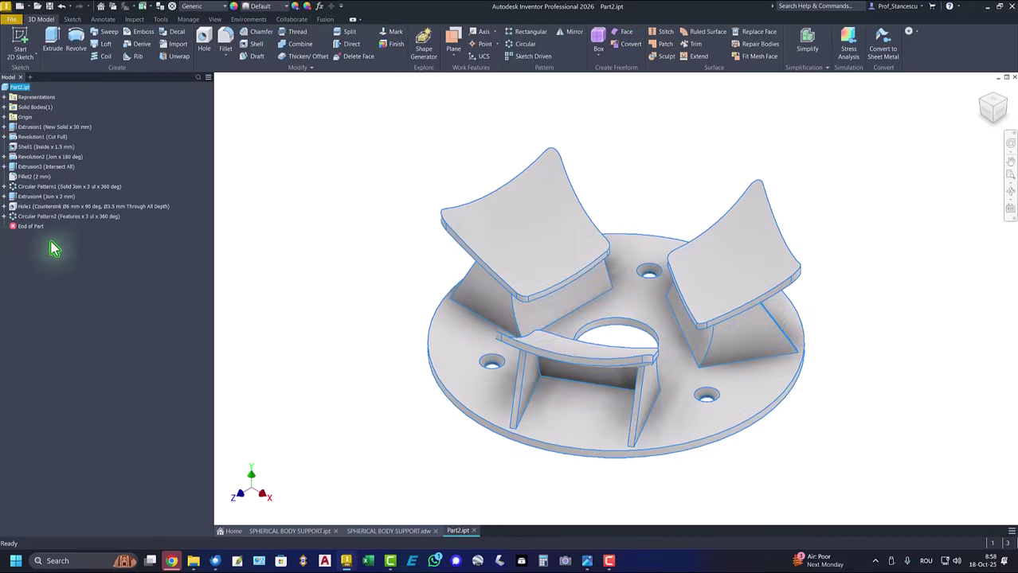
{"action": "left_click", "coordinate": [532, 142]}
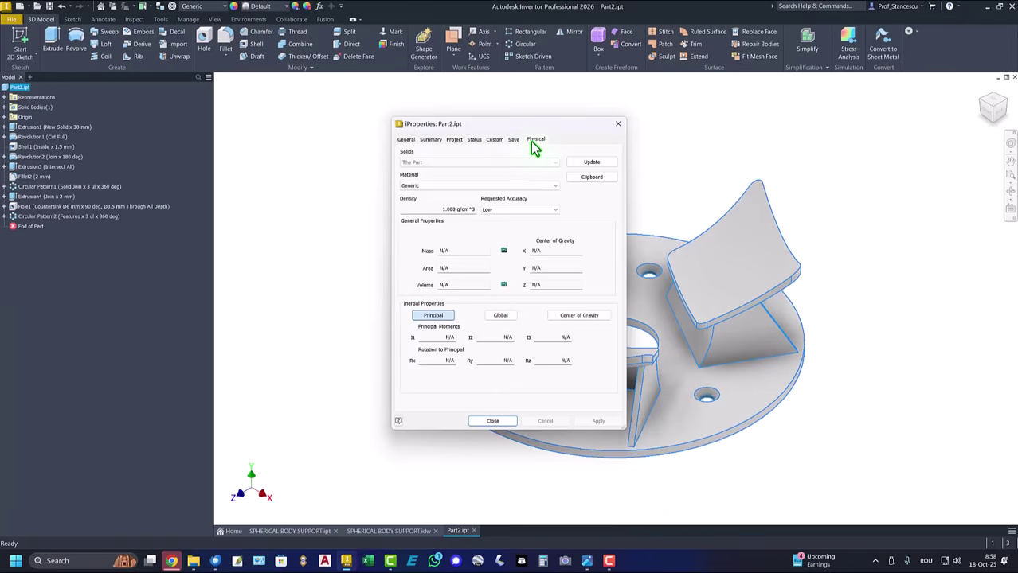
{"action": "left_click", "coordinate": [591, 164]}
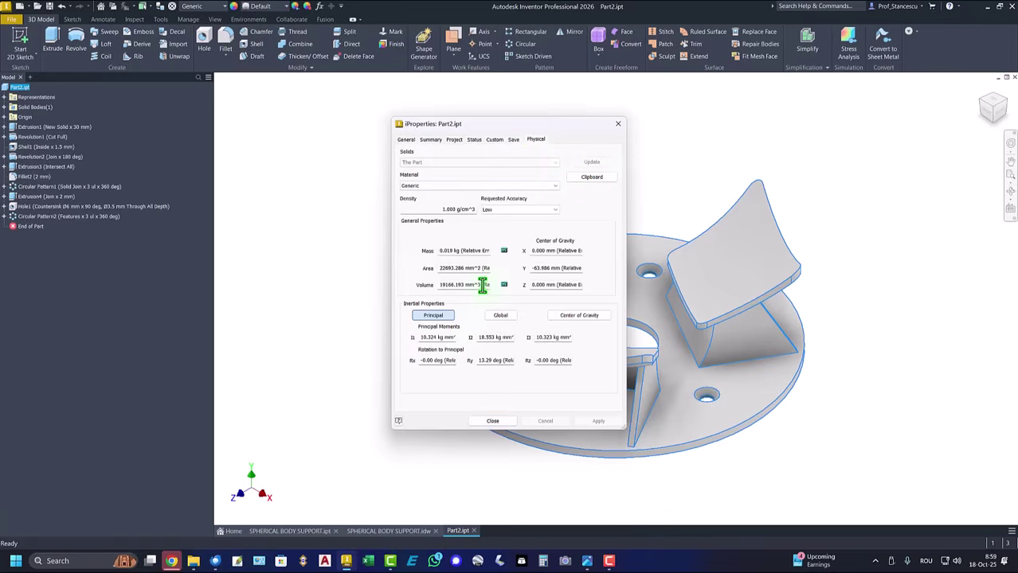
{"action": "left_click_drag", "start_coordinate": [479, 287], "coordinate": [358, 298]}
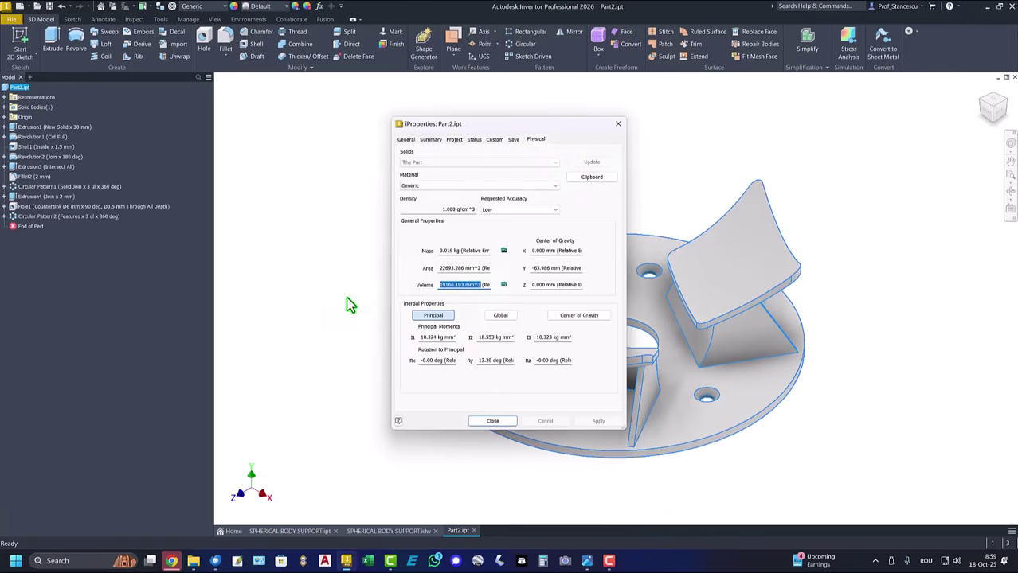
{"action": "key", "text": "ctrl+c"}
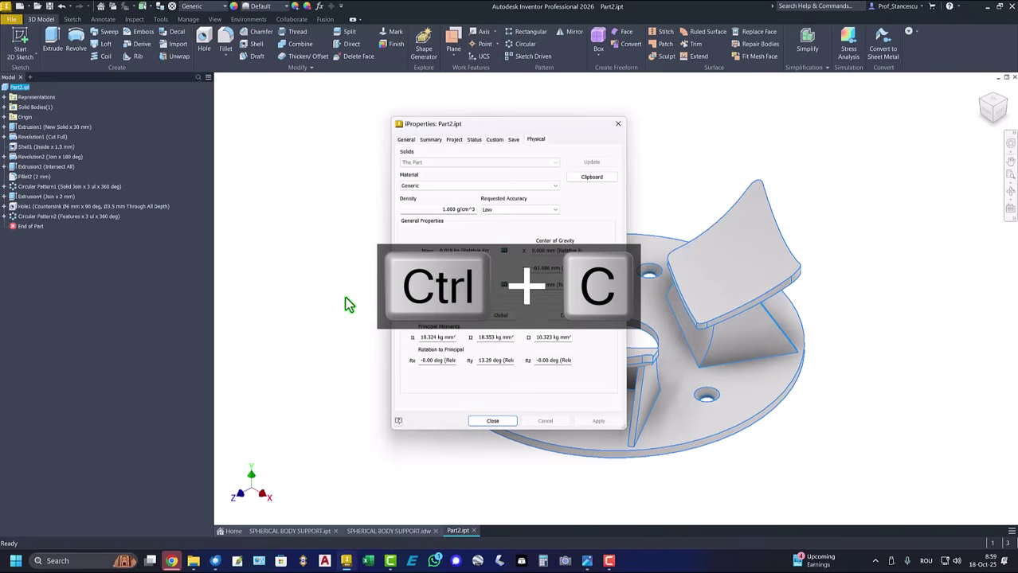
{"action": "left_click", "coordinate": [486, 422]}
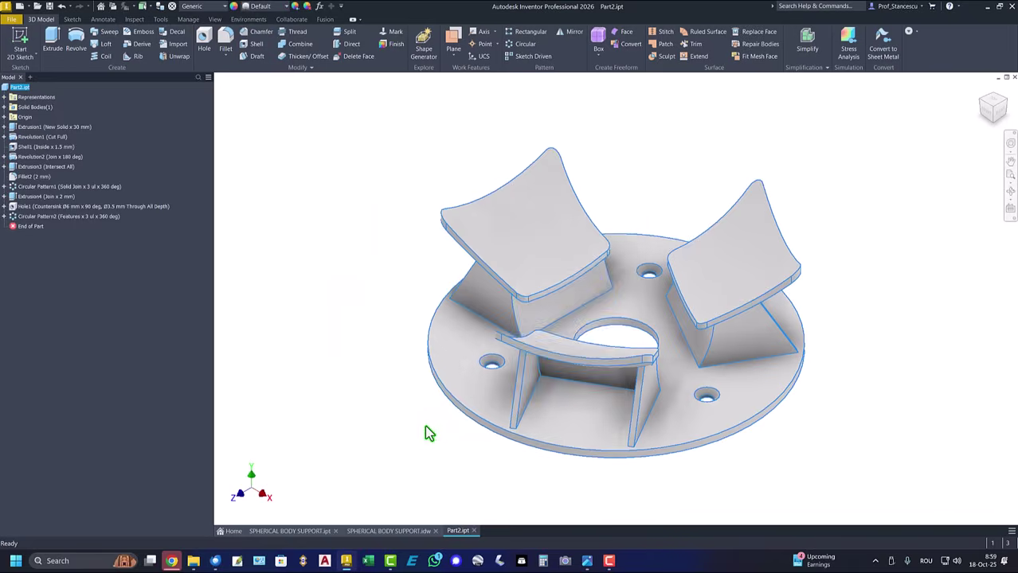
- In the drawing note, replace volume 19166.209 mm^3 with the pasted 19166.193 mm^3
{"action": "left_click", "coordinate": [388, 534]}
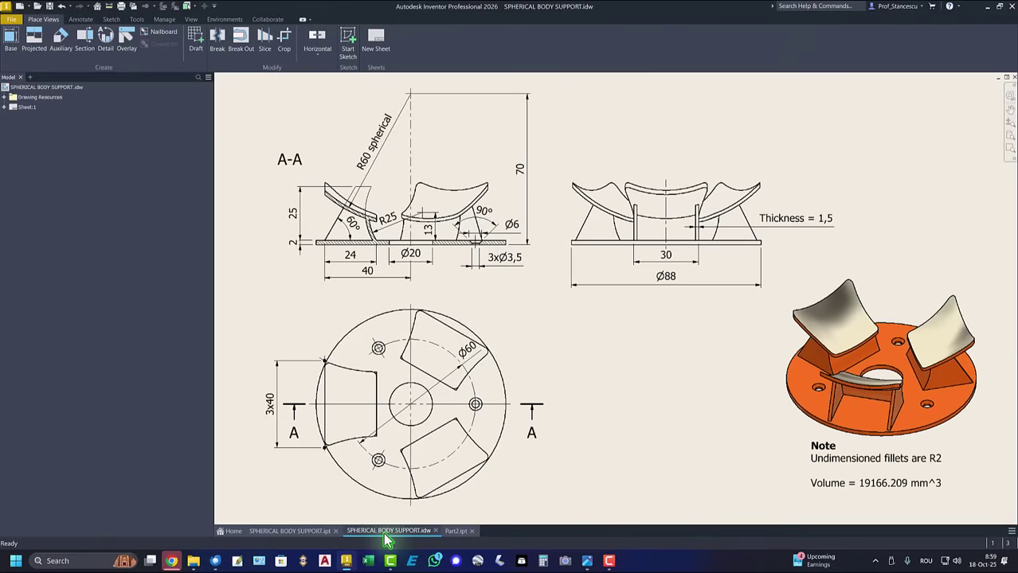
{"action": "double_click", "coordinate": [846, 484]}
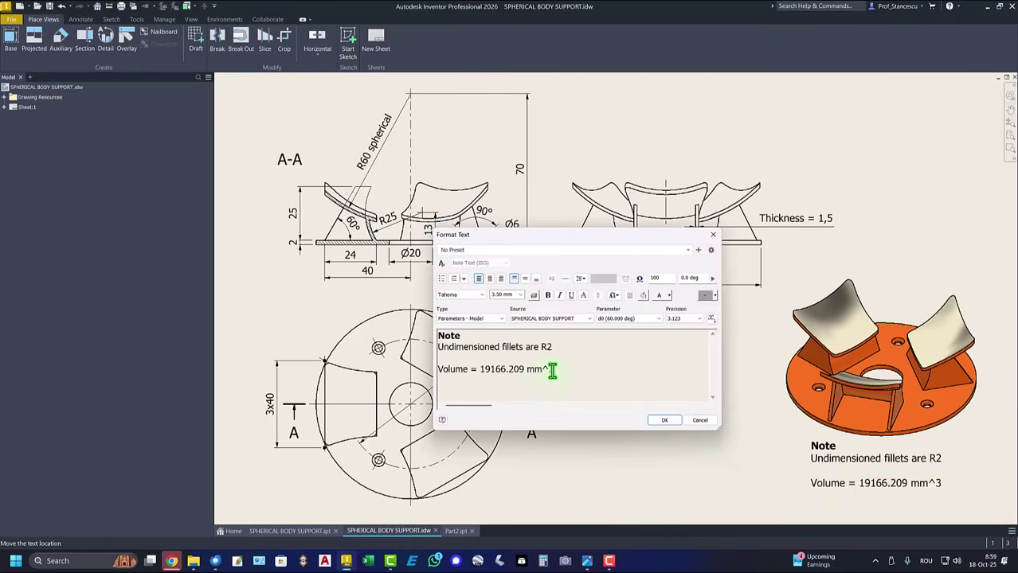
{"action": "key", "text": "Return"}
{"action": "key", "text": "ctrl+v"}
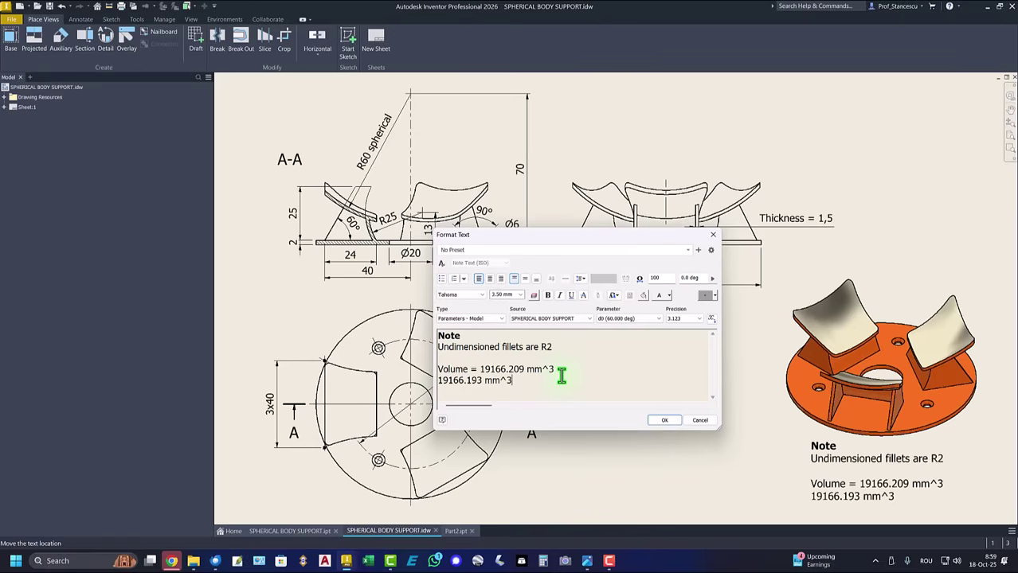
{"action": "left_click_drag", "start_coordinate": [479, 370], "coordinate": [560, 368]}
{"action": "key", "text": "Delete"}
{"action": "key", "text": "Delete"}
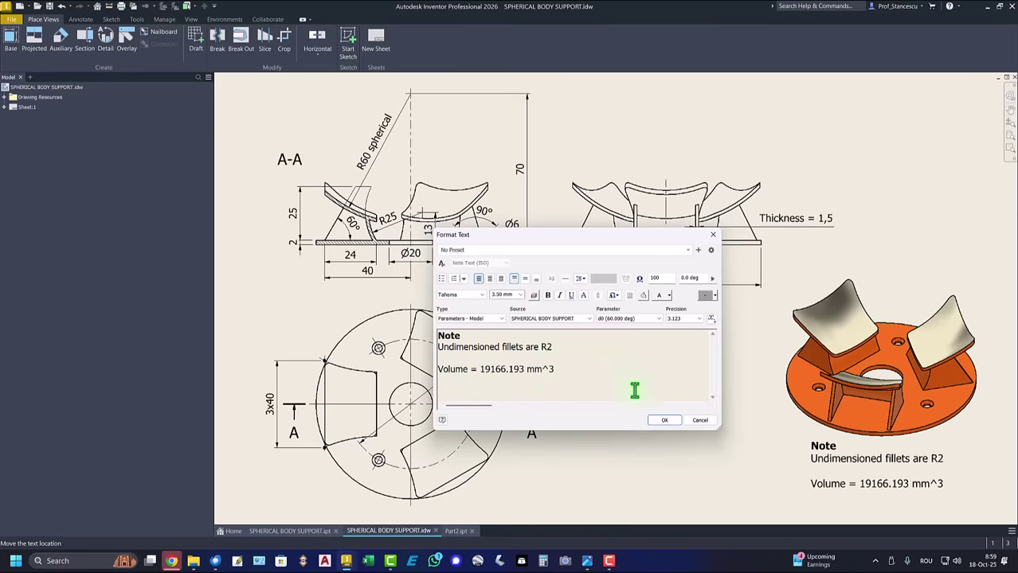
{"action": "left_click", "coordinate": [662, 420]}
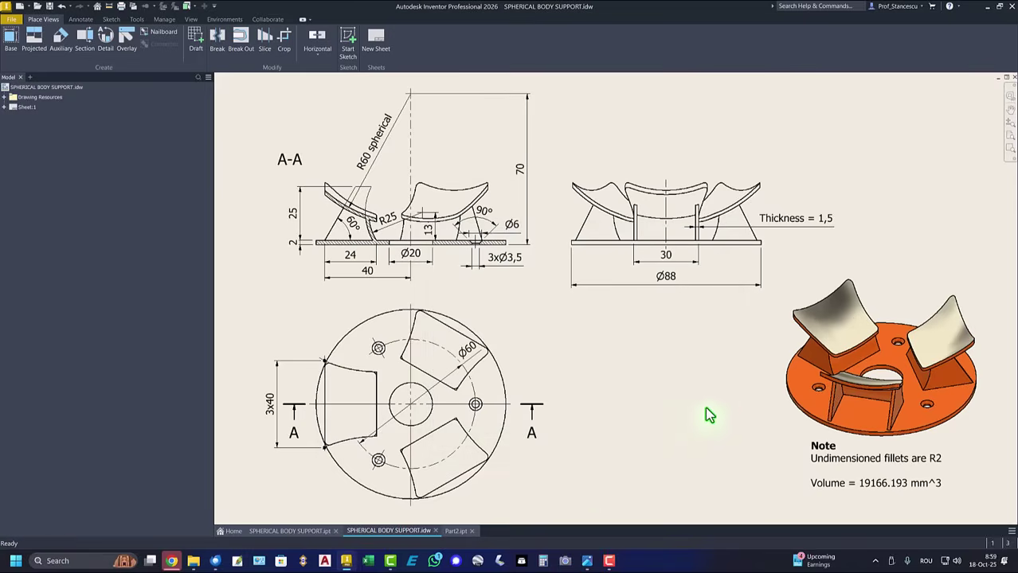
- Set Part2's material to ABS Plastic and its appearance to Smooth - Light Orange
{"action": "left_click", "coordinate": [455, 531]}
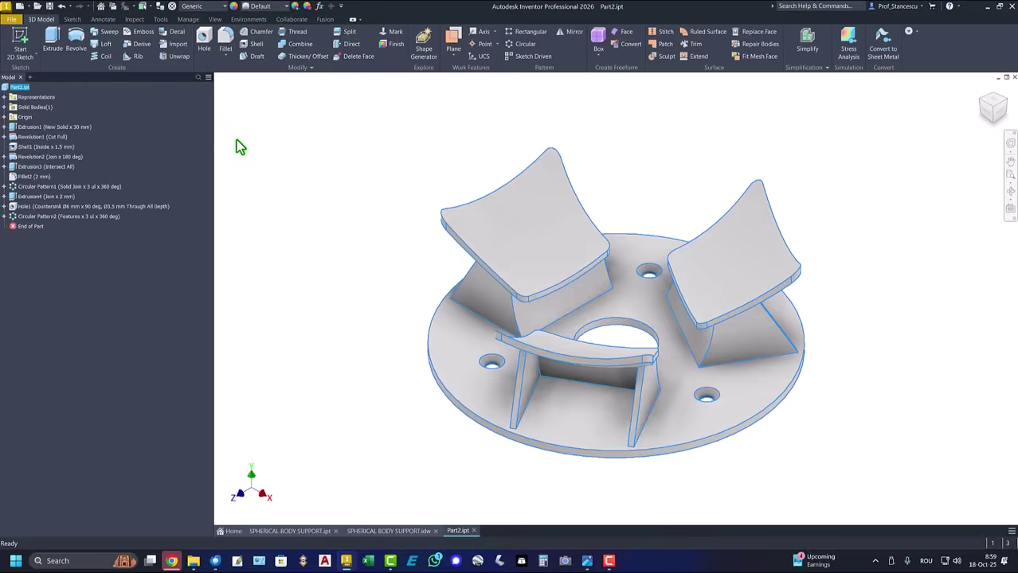
{"action": "left_click", "coordinate": [309, 124]}
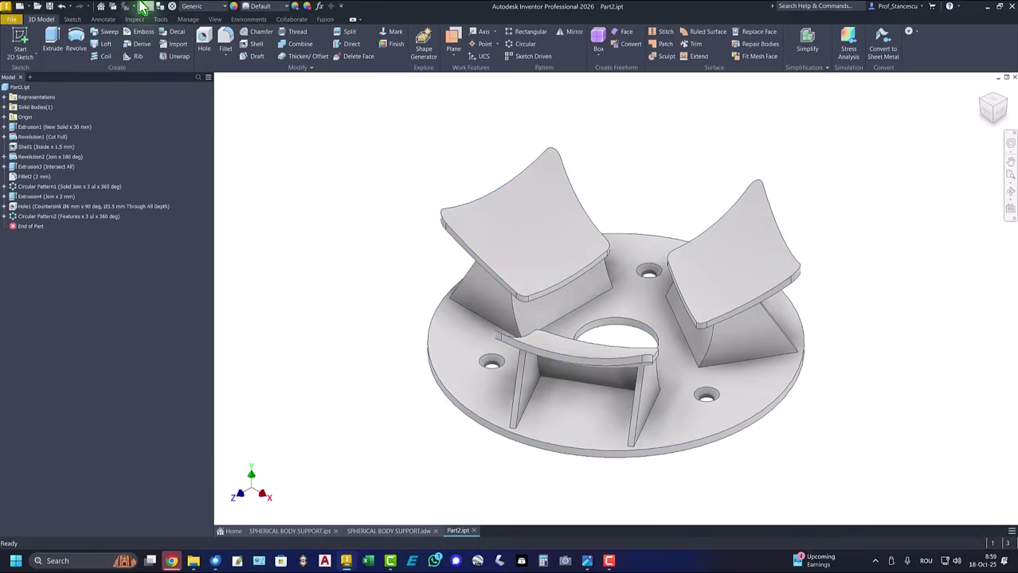
{"action": "left_click", "coordinate": [197, 9]}
{"action": "left_click", "coordinate": [205, 19]}
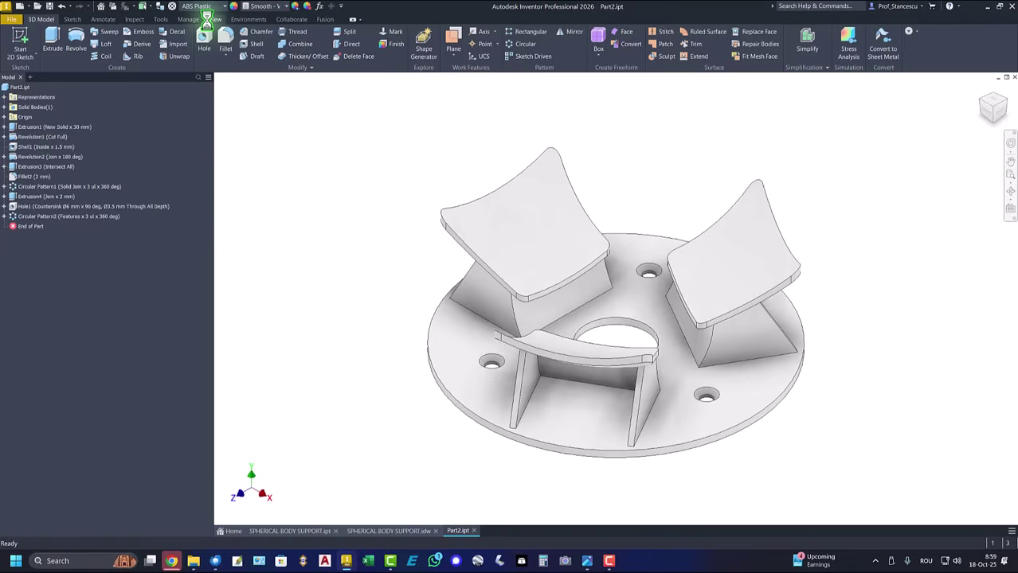
{"action": "left_click", "coordinate": [271, 7]}
{"action": "scroll", "coordinate": [314, 152], "scroll_direction": "up", "scroll_amount": 1}
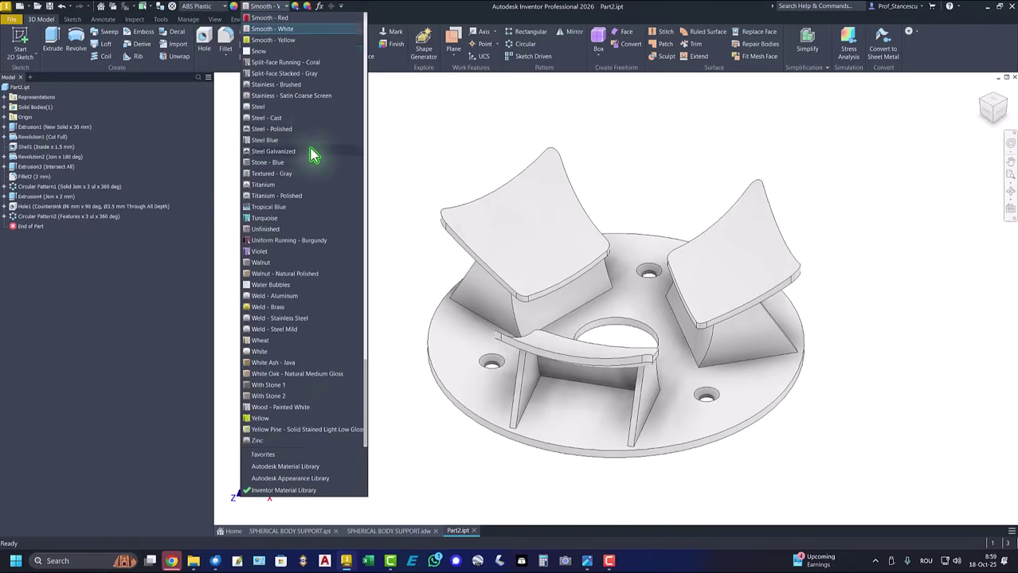
{"action": "scroll", "coordinate": [314, 152], "scroll_direction": "up", "scroll_amount": 2}
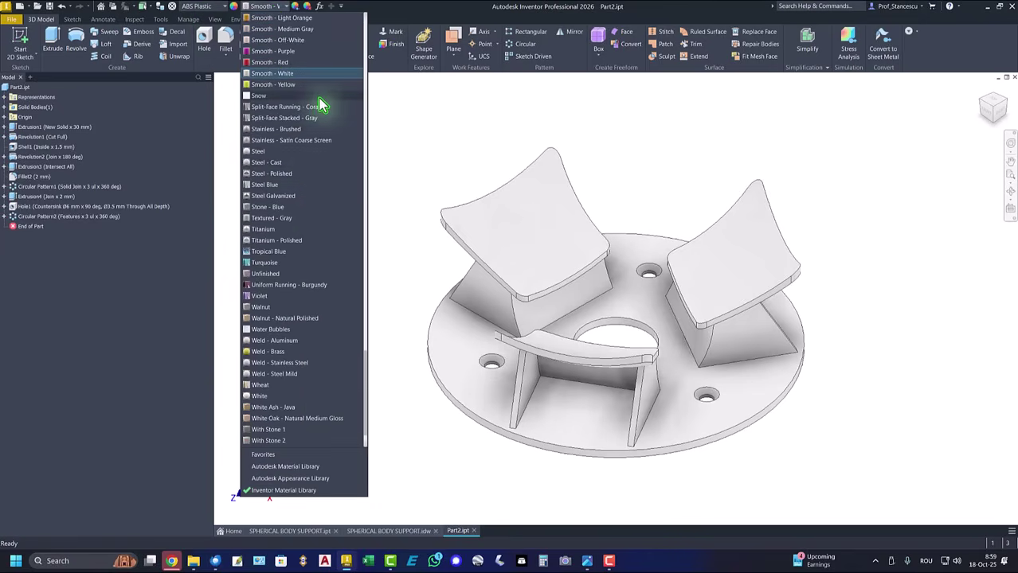
{"action": "left_click", "coordinate": [293, 41]}
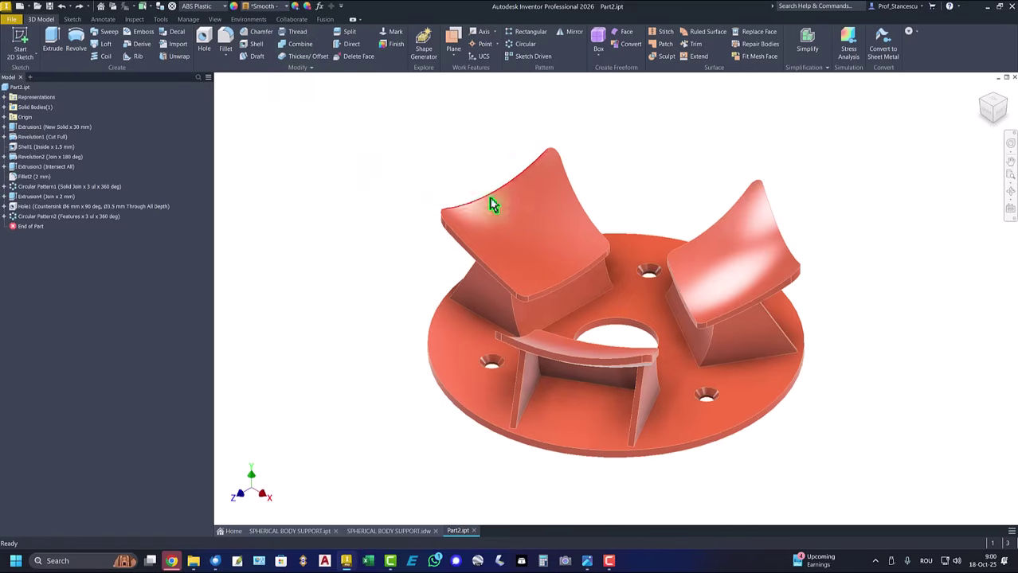
- Give the three saddle faces a cream appearance
{"action": "left_click", "coordinate": [530, 213]}
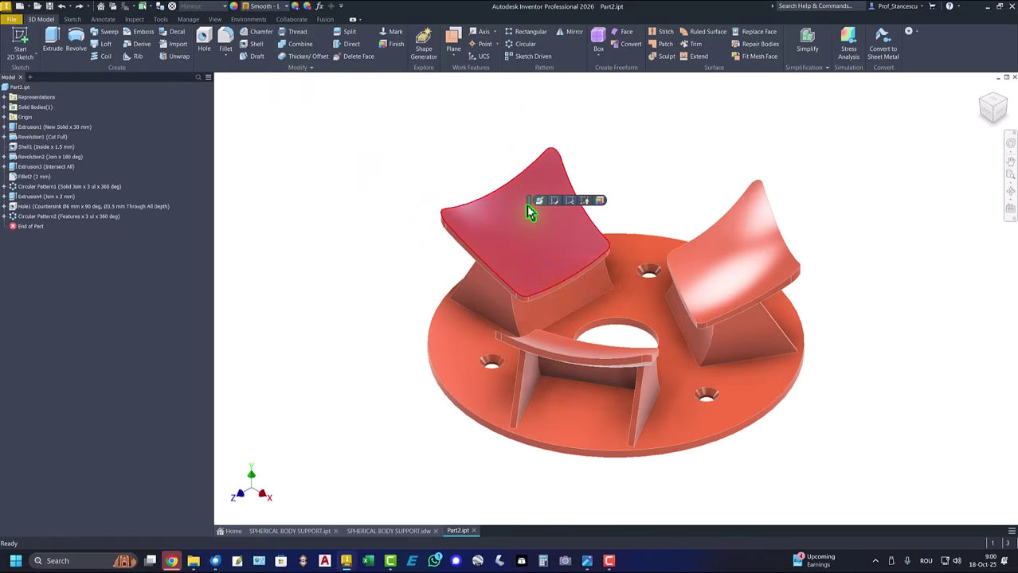
{"action": "left_click", "coordinate": [681, 257], "text": "ctrl"}
{"action": "left_click", "coordinate": [555, 350], "text": "ctrl"}
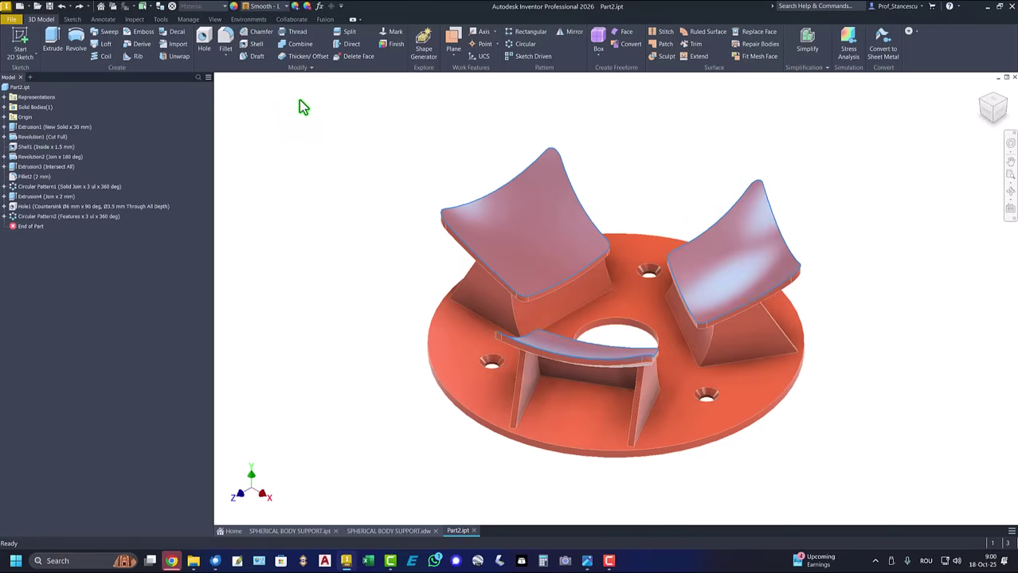
{"action": "left_click", "coordinate": [282, 6]}
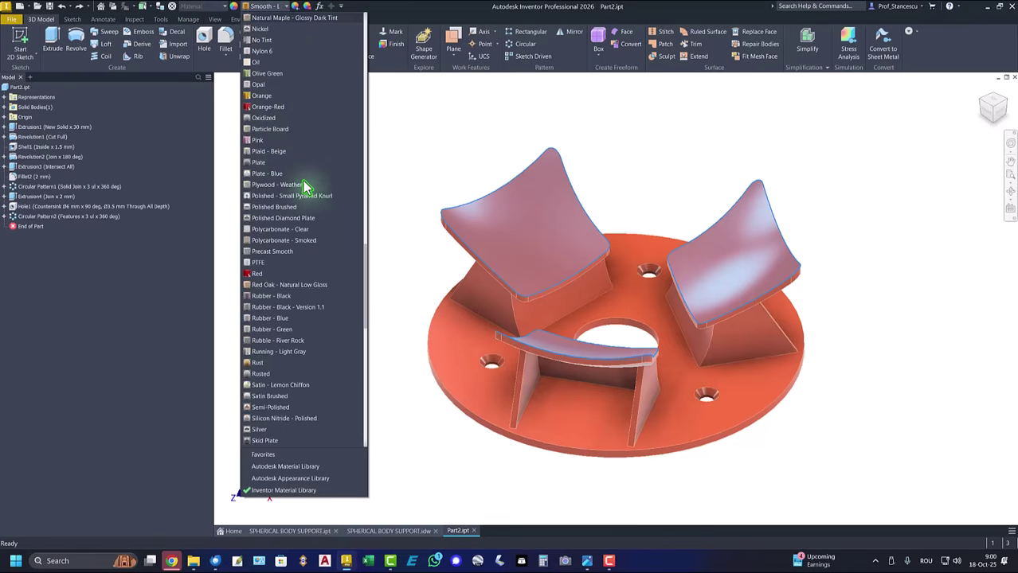
{"action": "left_click", "coordinate": [262, 33]}
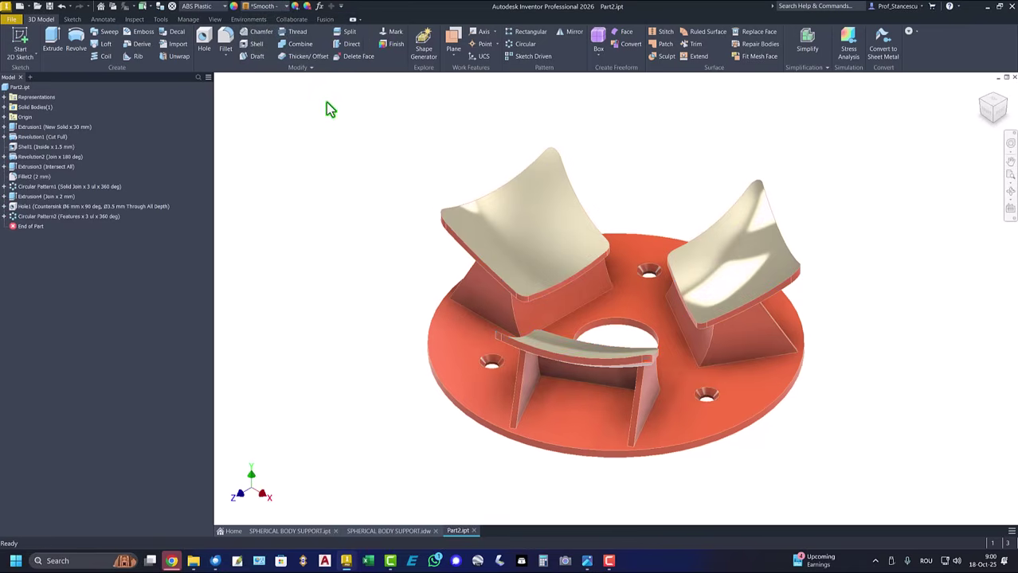
- Switch Part2 to the Shaded visual style with Default Lights lighting instead of Default IBL
{"action": "left_click", "coordinate": [214, 20]}
{"action": "left_click", "coordinate": [250, 57]}
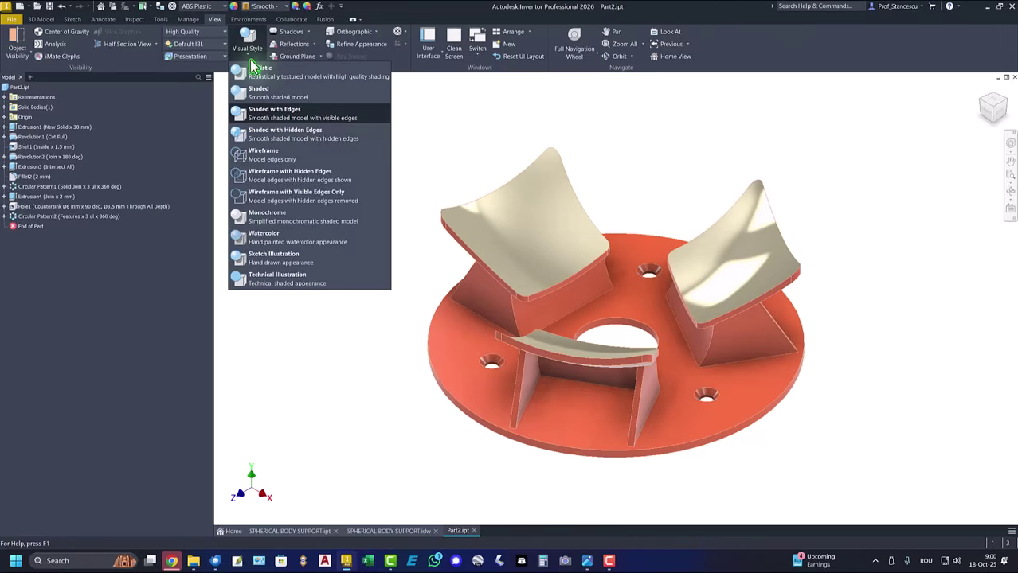
{"action": "left_click", "coordinate": [265, 96]}
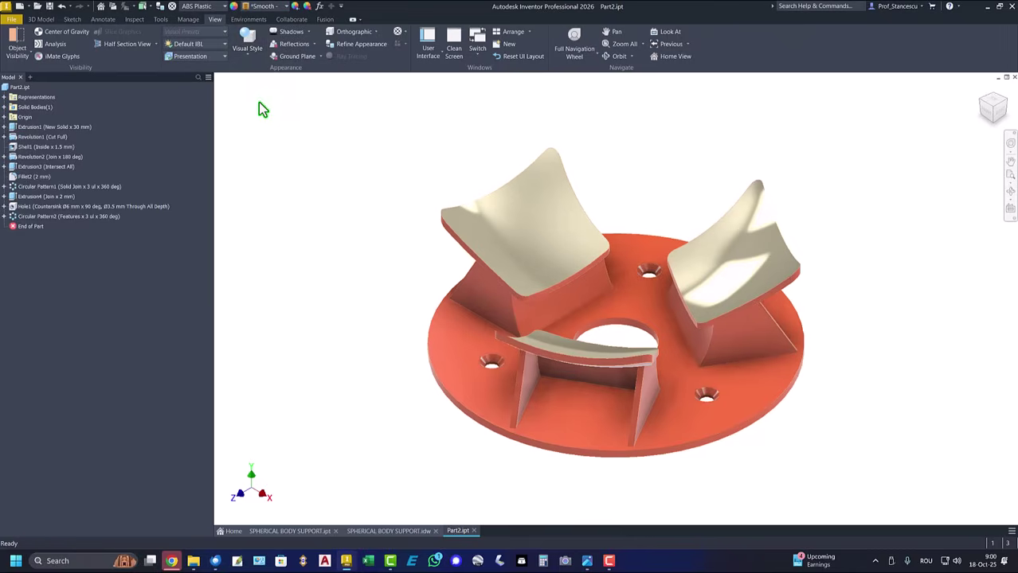
{"action": "left_click", "coordinate": [204, 50]}
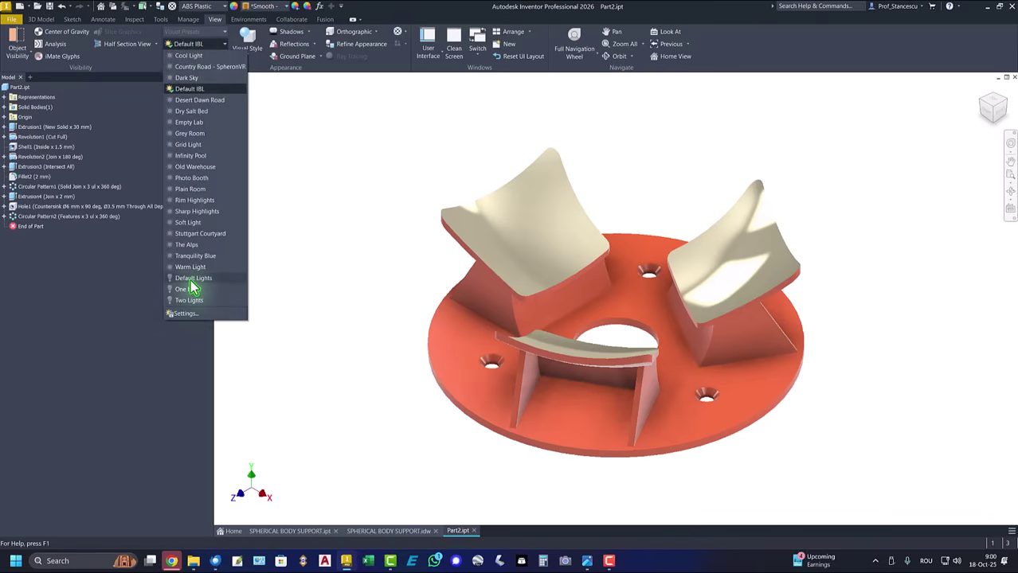
{"action": "left_click", "coordinate": [191, 280]}
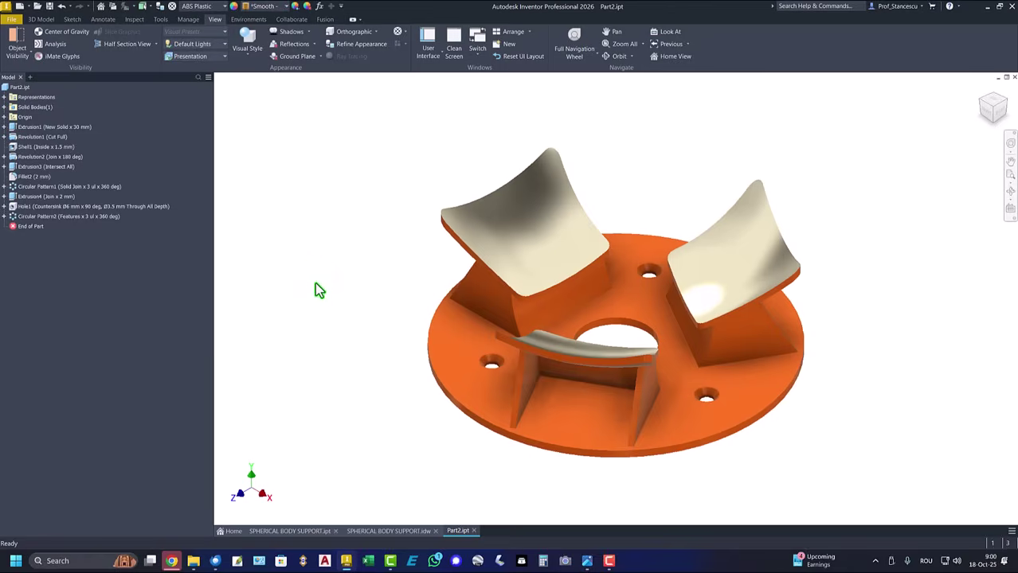
{"action": "left_click", "coordinate": [288, 532]}
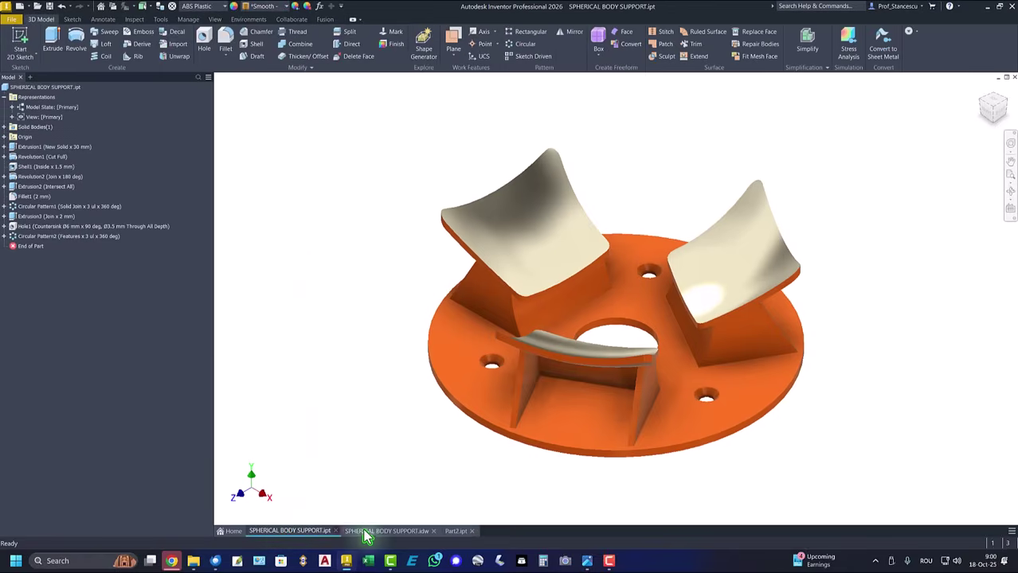
{"action": "left_click", "coordinate": [456, 531]}
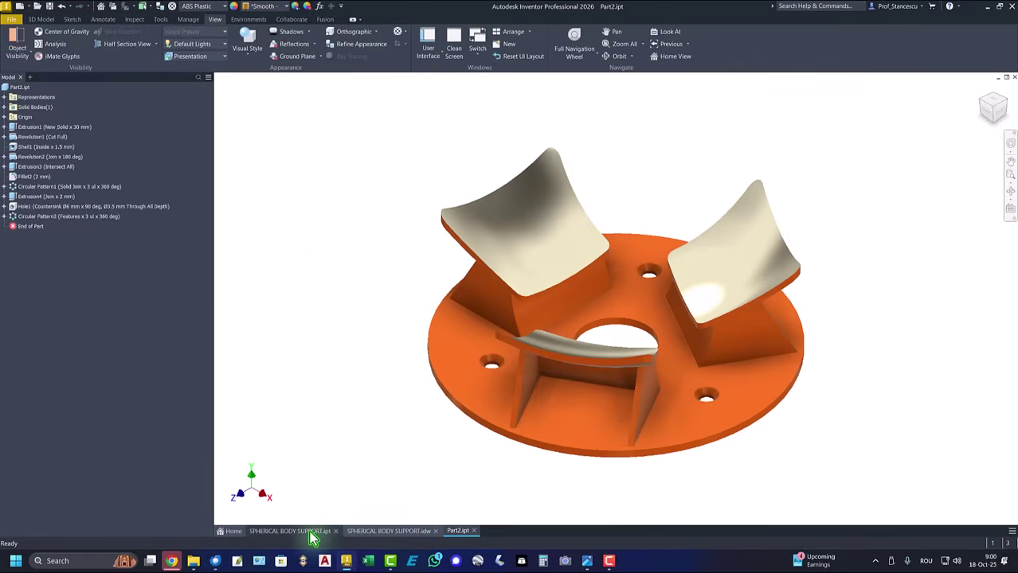
{"action": "left_click", "coordinate": [318, 532]}
{"action": "left_click", "coordinate": [456, 531]}
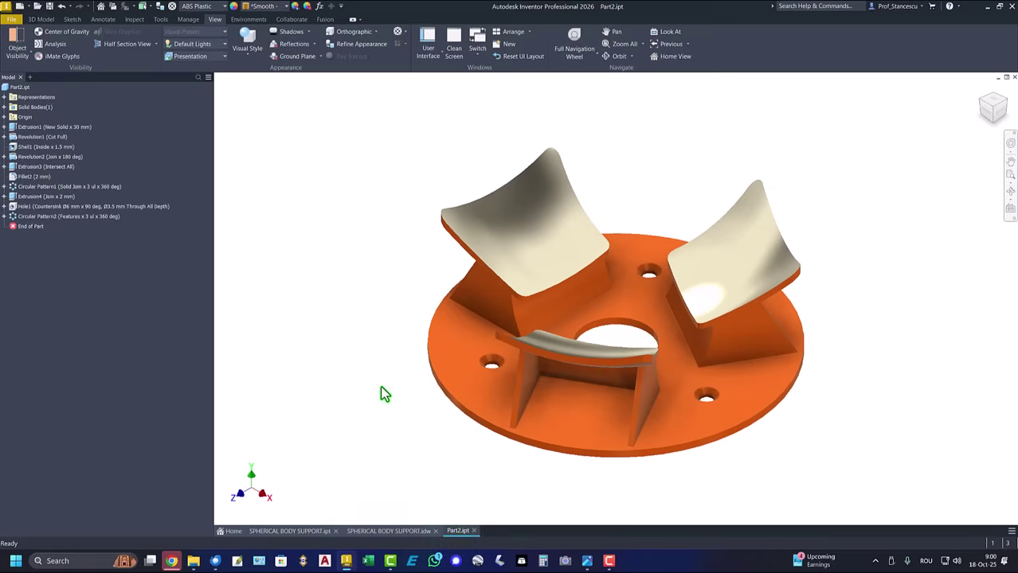